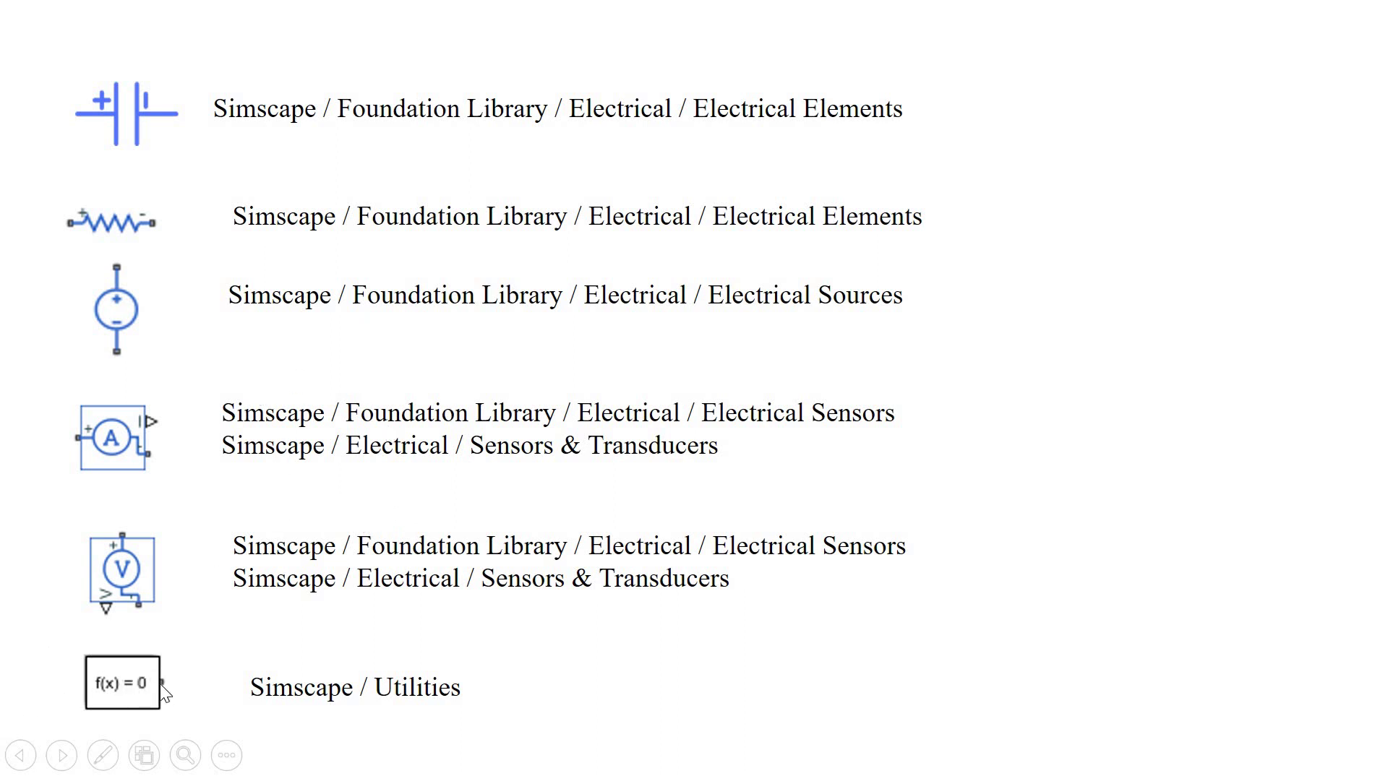
- Advance the slideshow to the slide on PS-Simulink/Simulink-PS converters and electrical ground
click(159, 684)
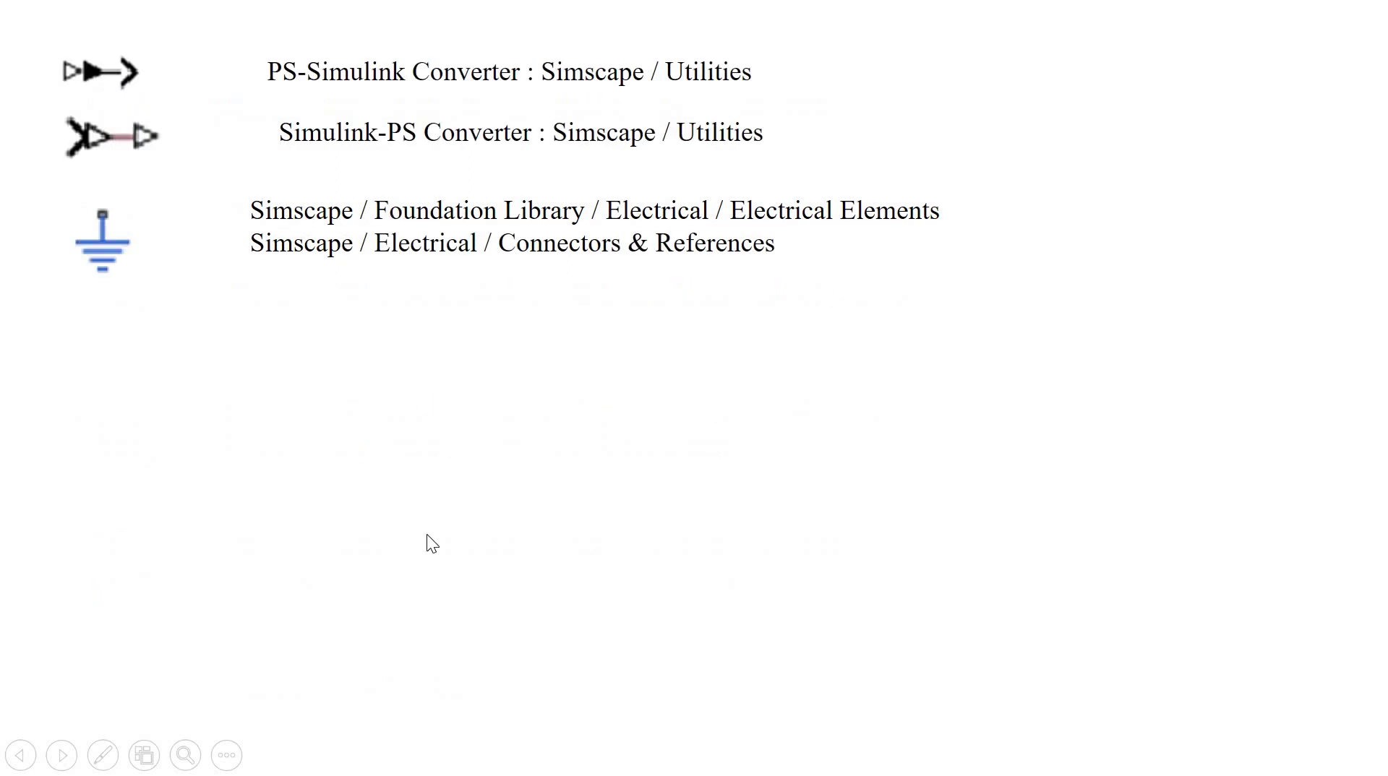
- Move to the RC charging-circuit slide, end the slideshow, and switch to MATLAB
click(429, 498)
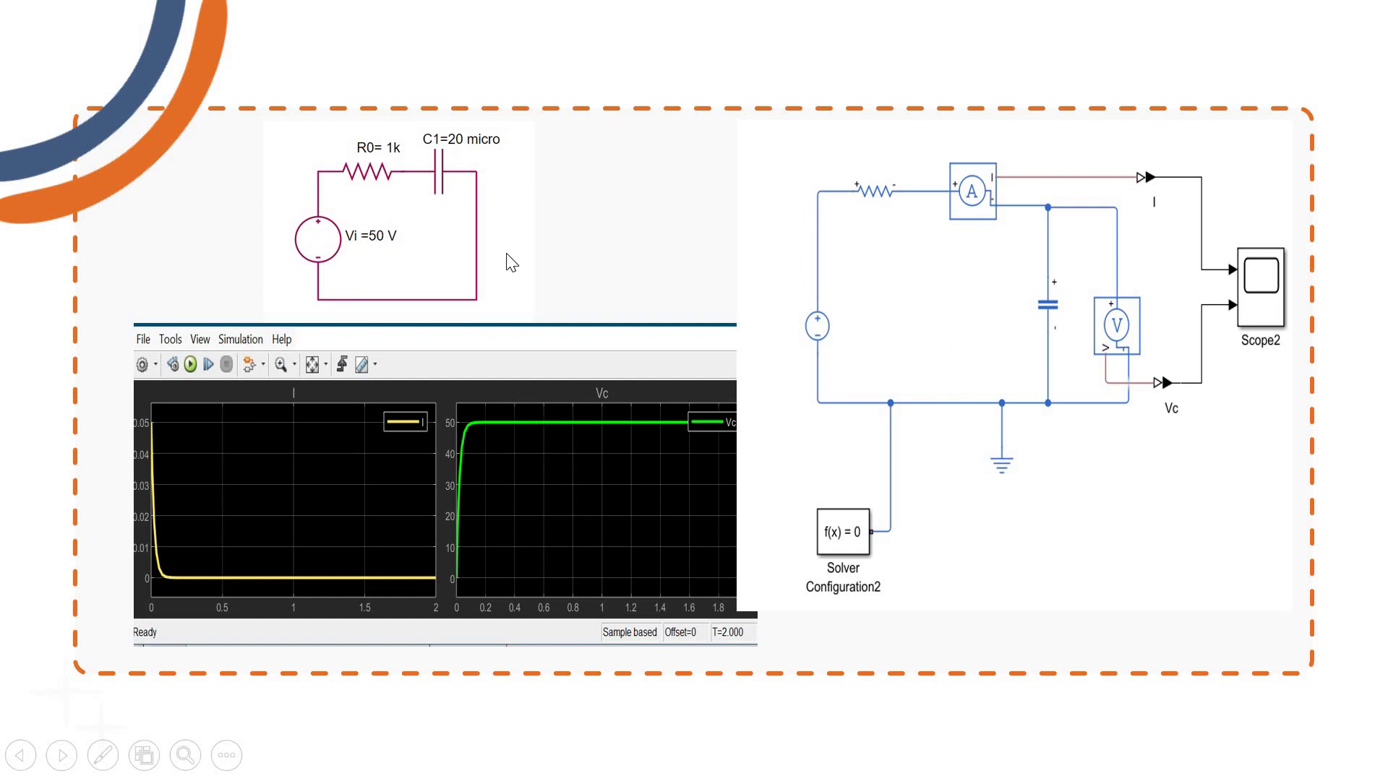
click(226, 756)
click(220, 708)
click(296, 754)
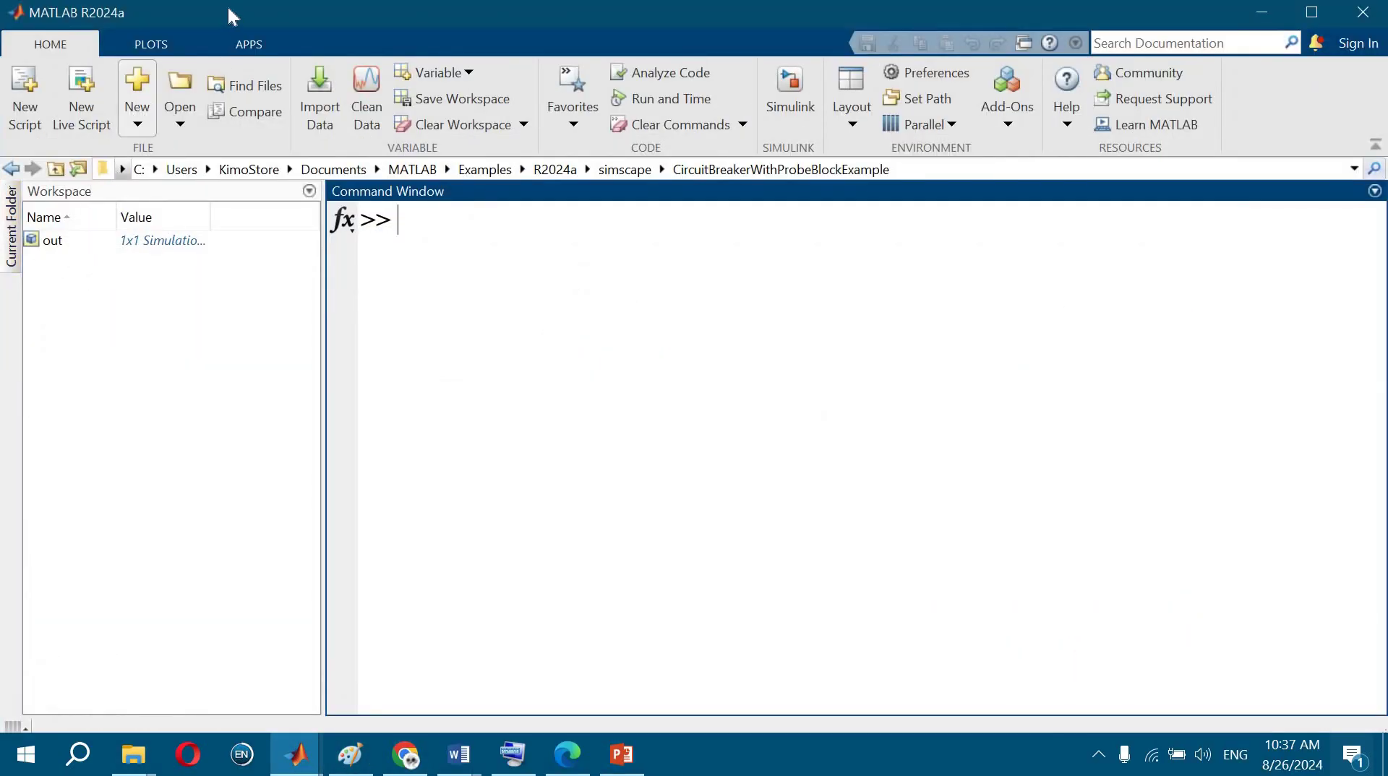
- Launch Simulink, create a Blank Model, and maximize the untitled model window
click(790, 91)
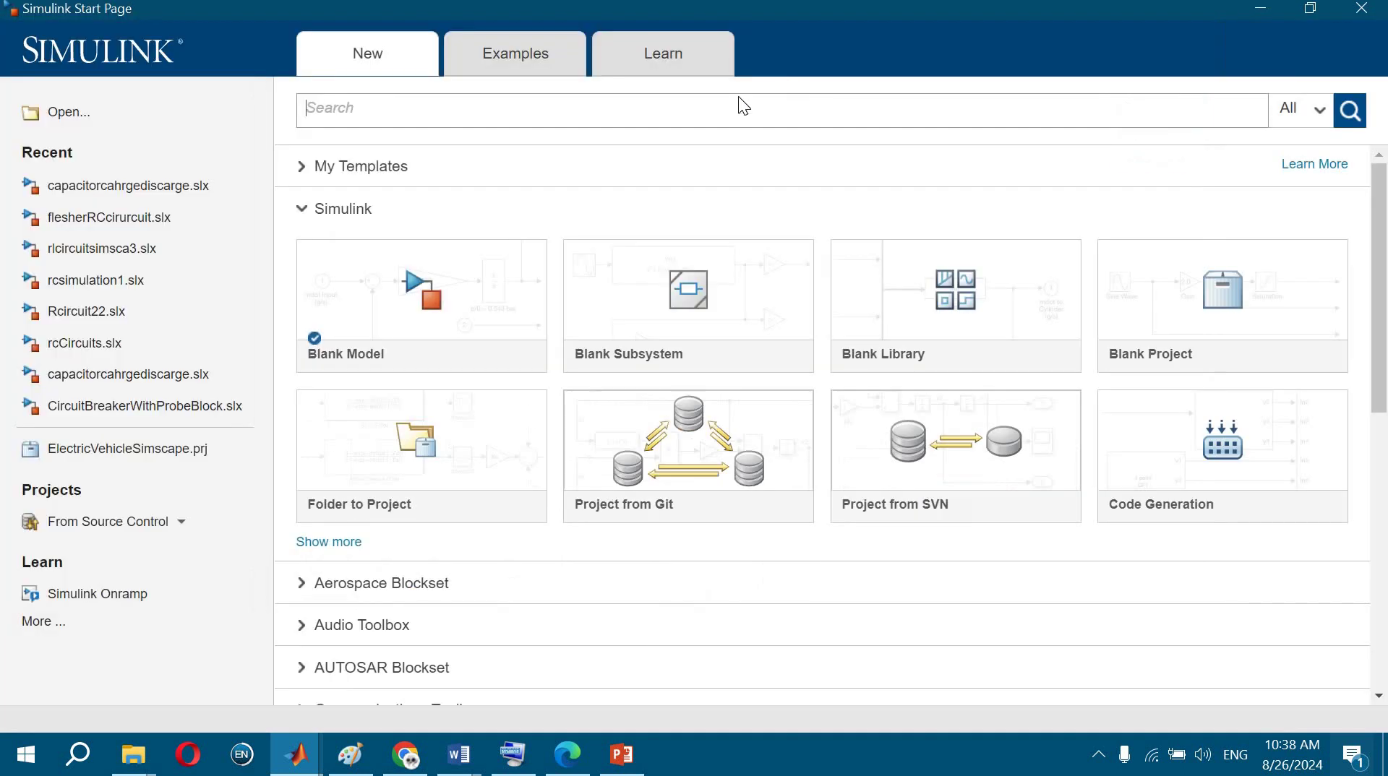
click(491, 275)
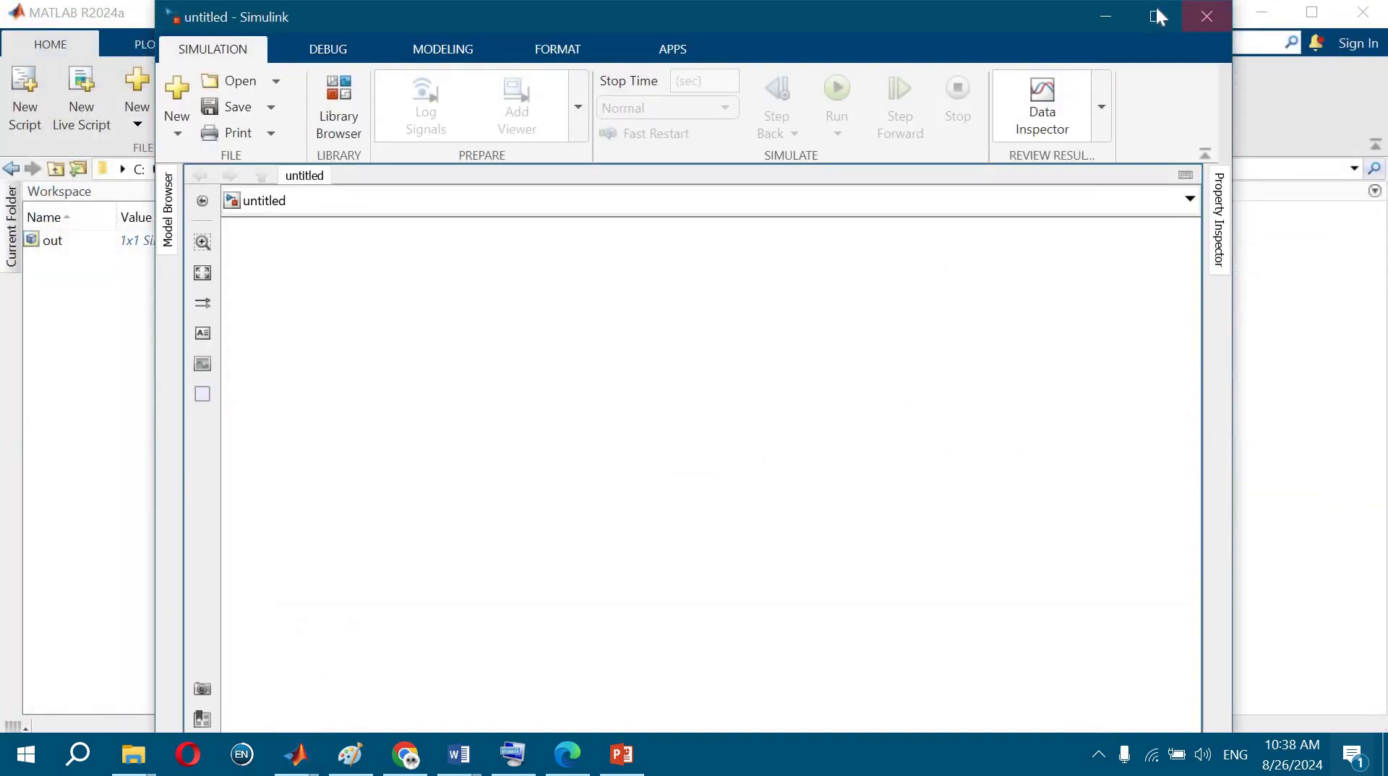
click(1155, 15)
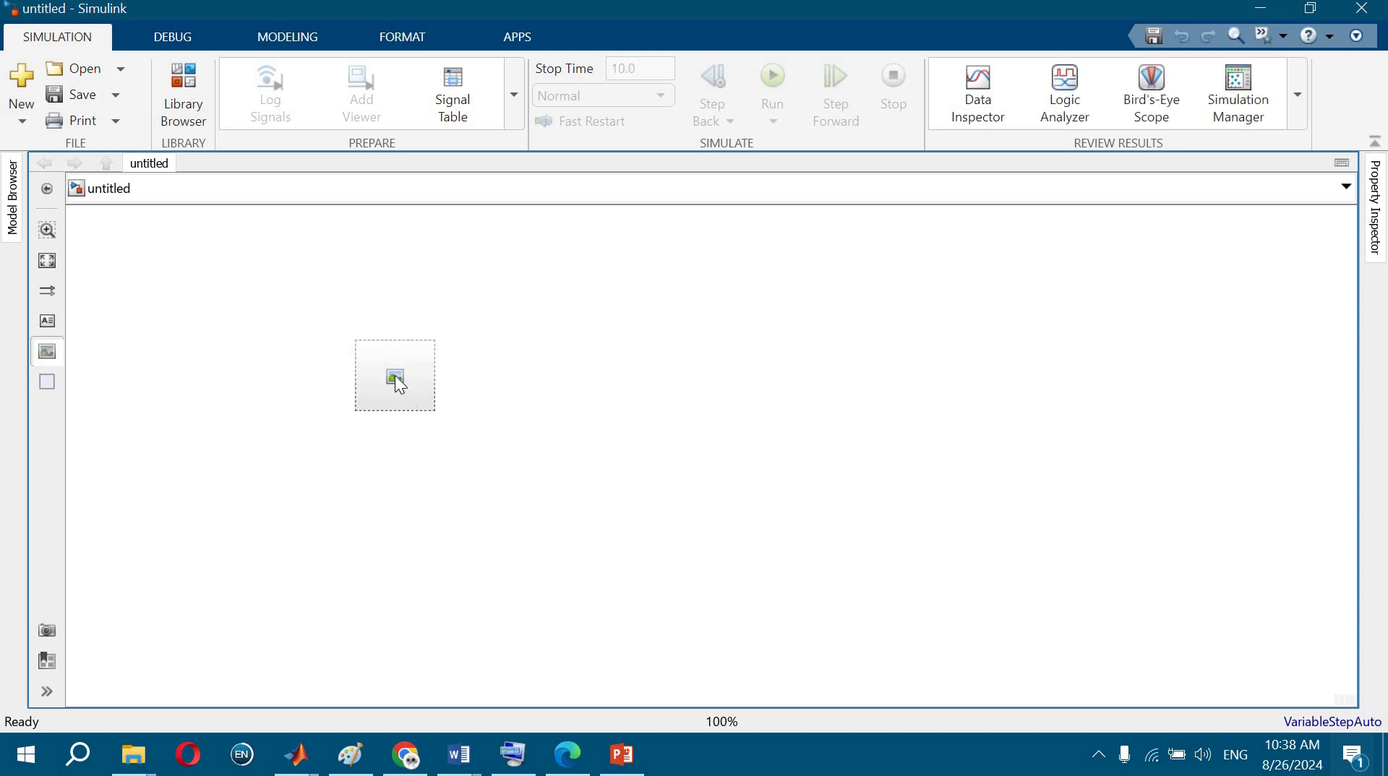
- Insert the cr1 circuit picture from the Desktop as an image annotation
click(395, 377)
double_click(389, 380)
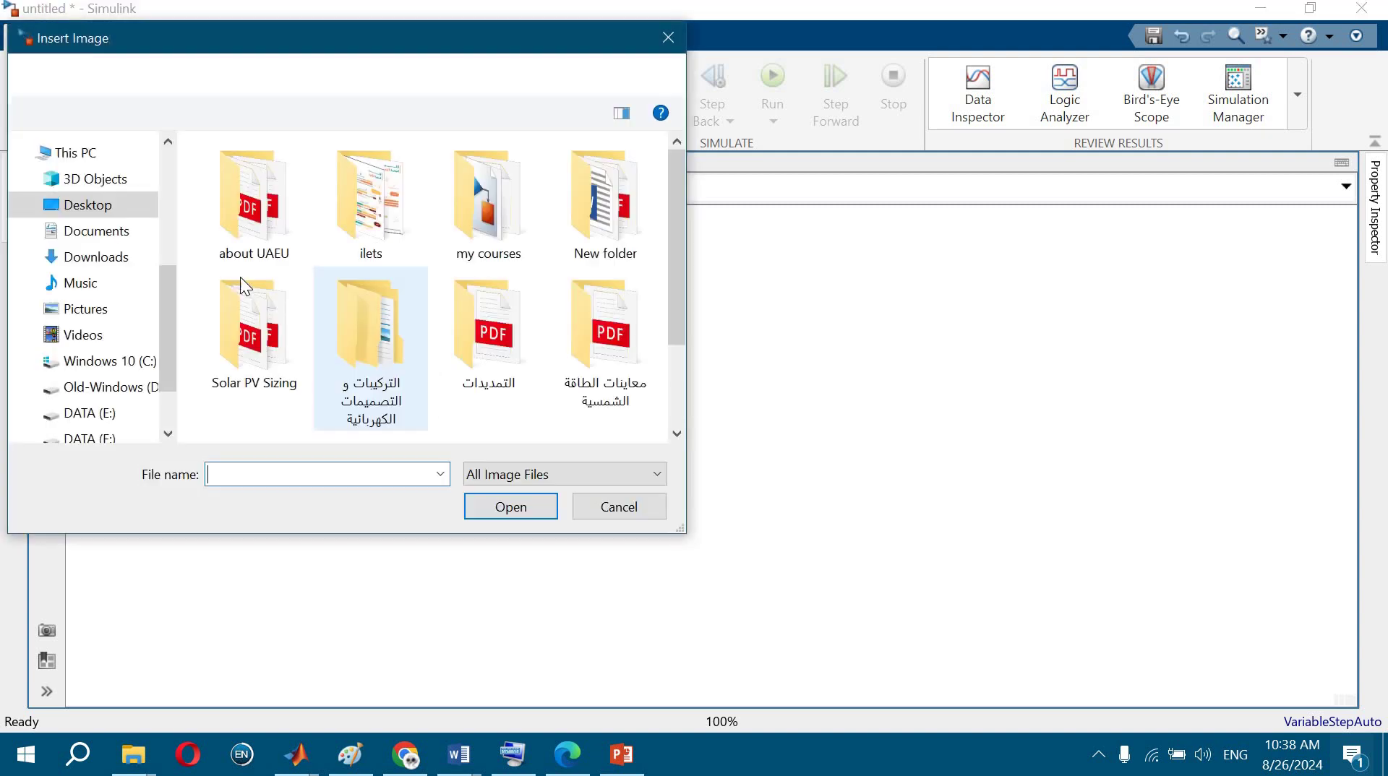
click(107, 209)
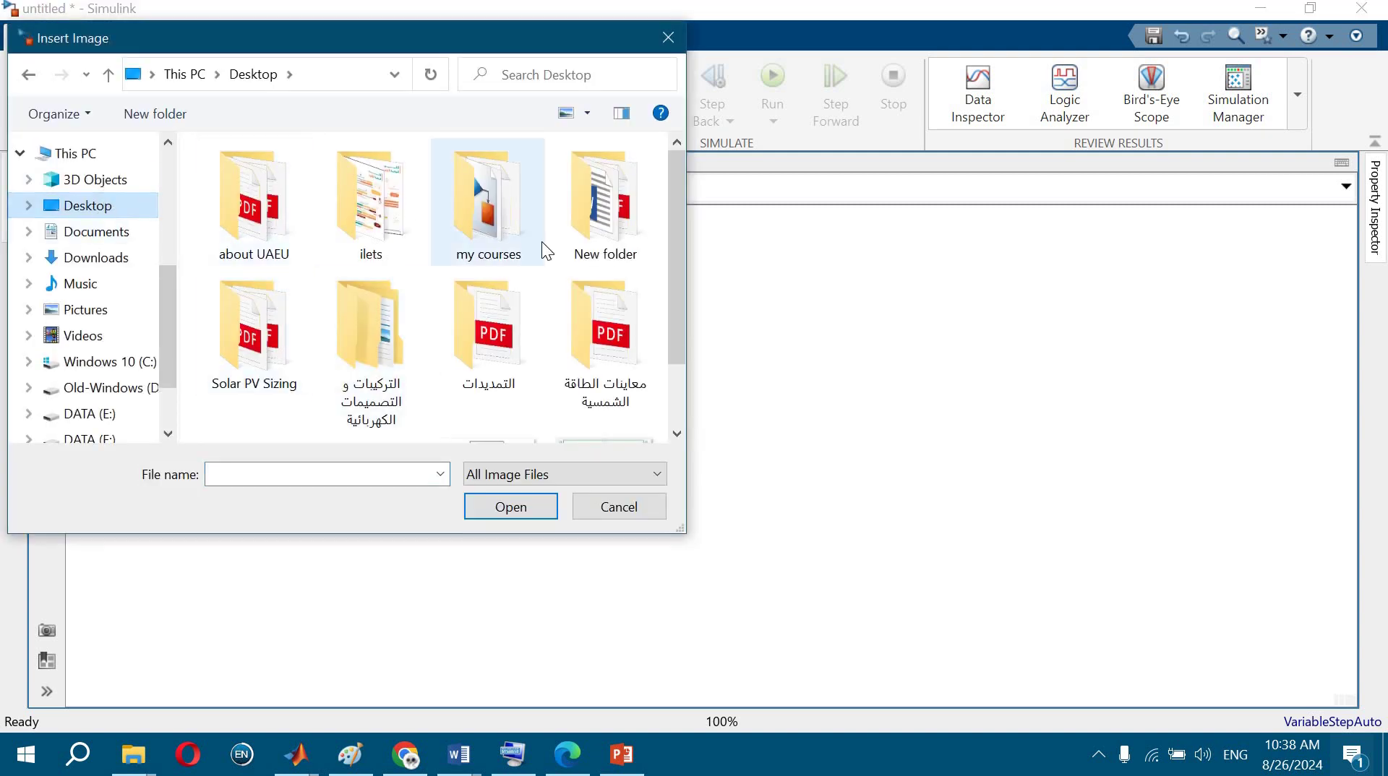
scroll(541, 246, down, 1)
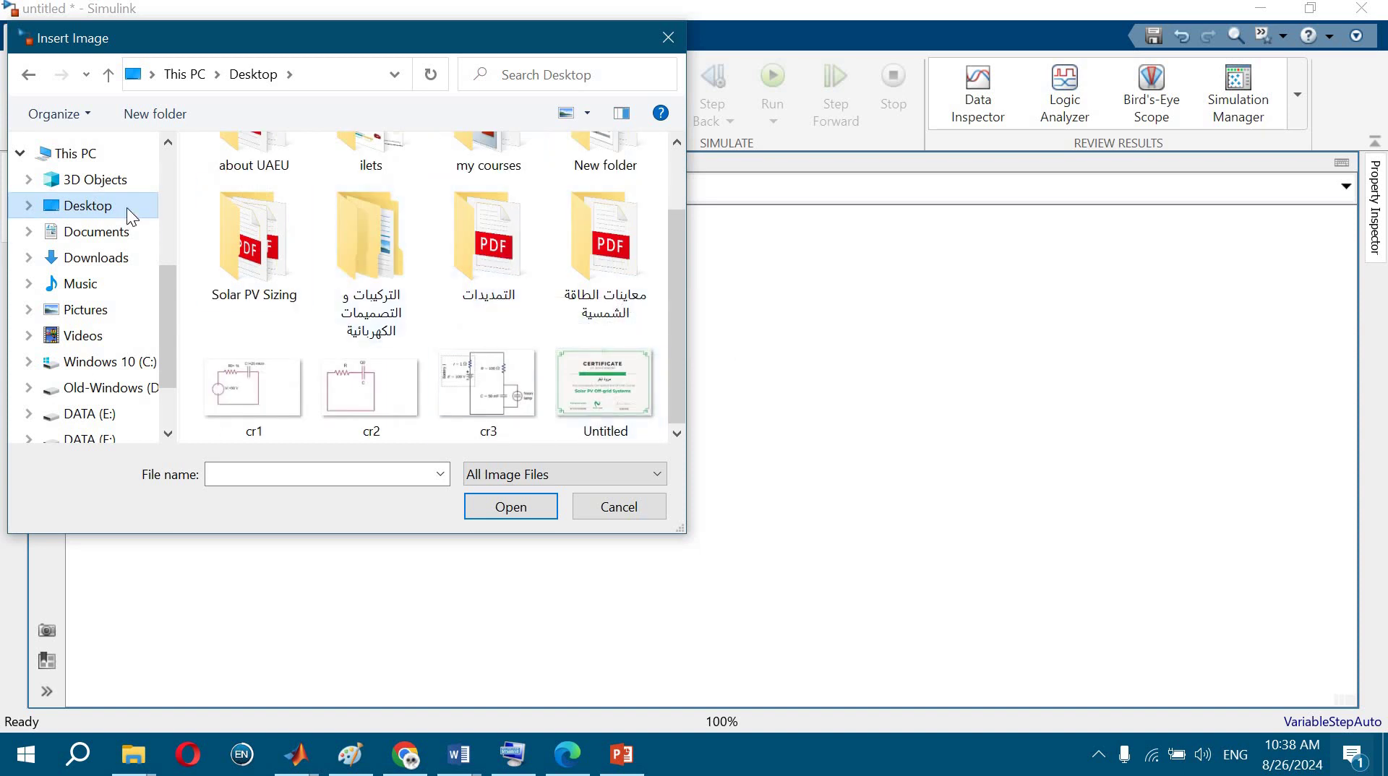
scroll(483, 376, up, 1)
scroll(483, 376, down, 1)
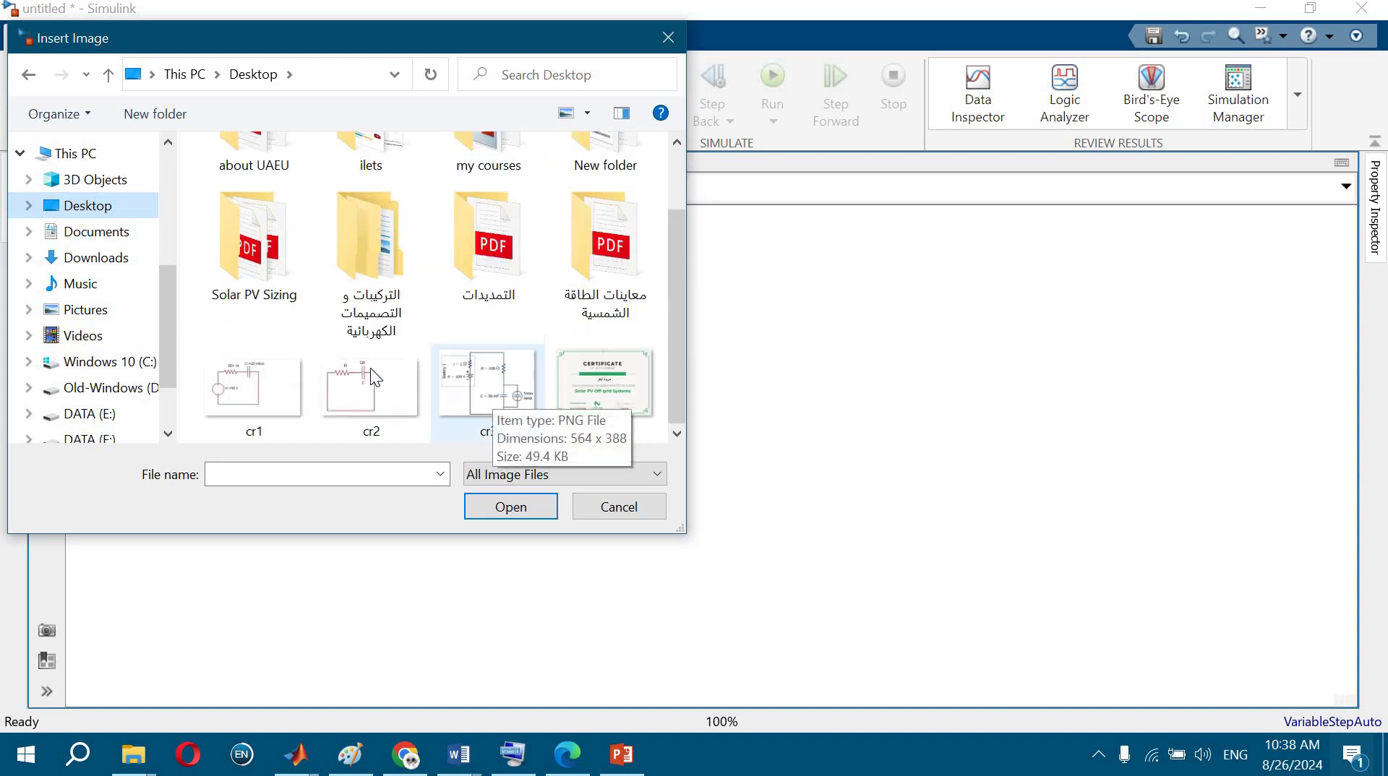
click(244, 389)
click(514, 507)
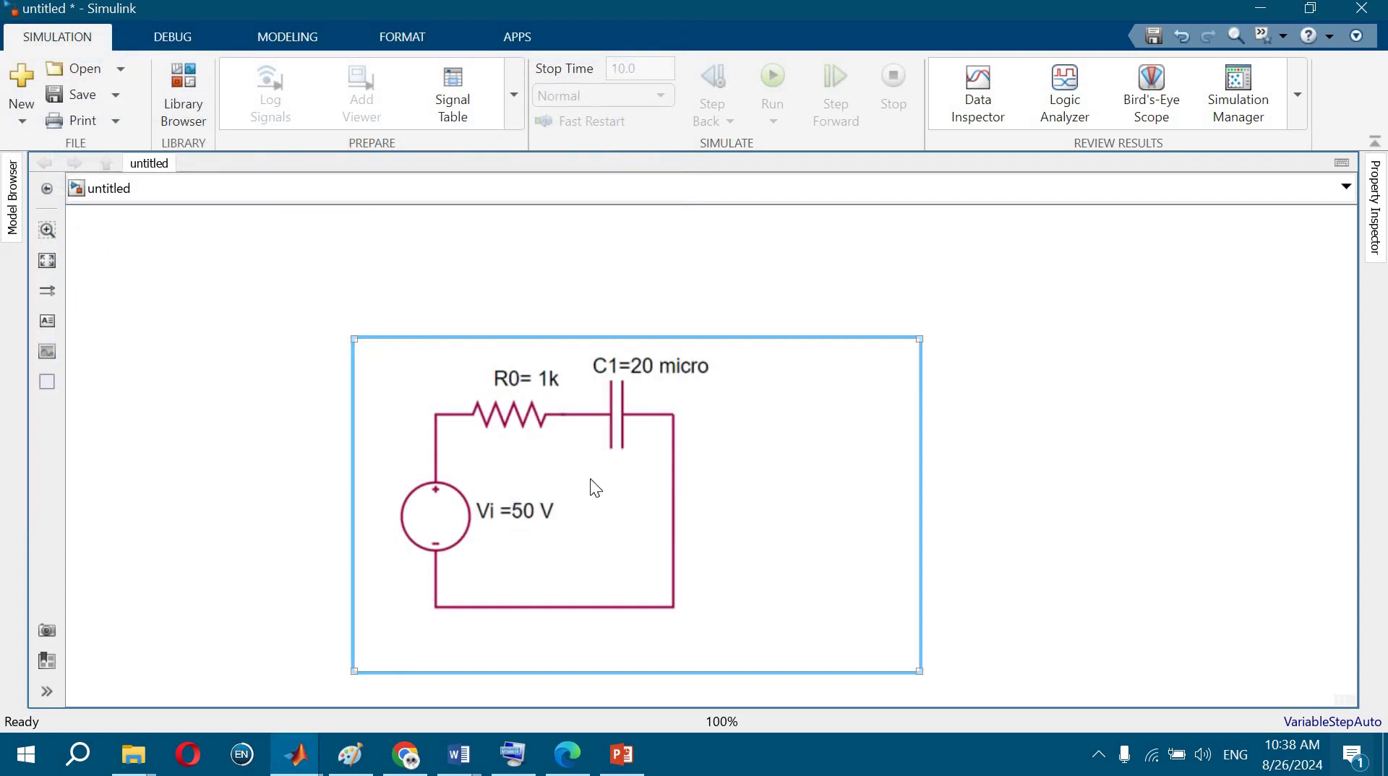
- Shrink the cr1 picture and move it to the upper left of the canvas
drag(730, 274, 396, 379)
drag(239, 411, 229, 341)
drag(381, 523, 418, 428)
- Deselect the circuit picture and dismiss the quick block search
click(594, 335)
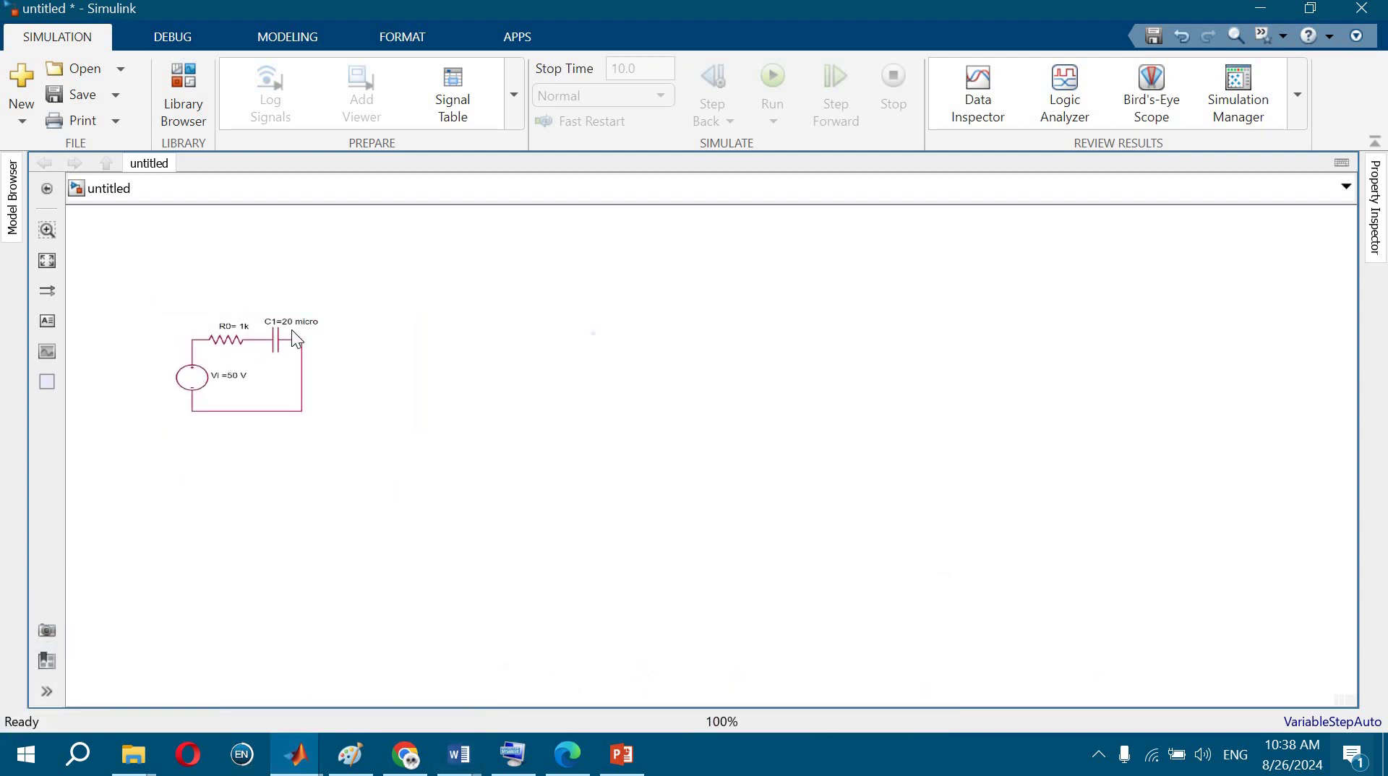
click(248, 360)
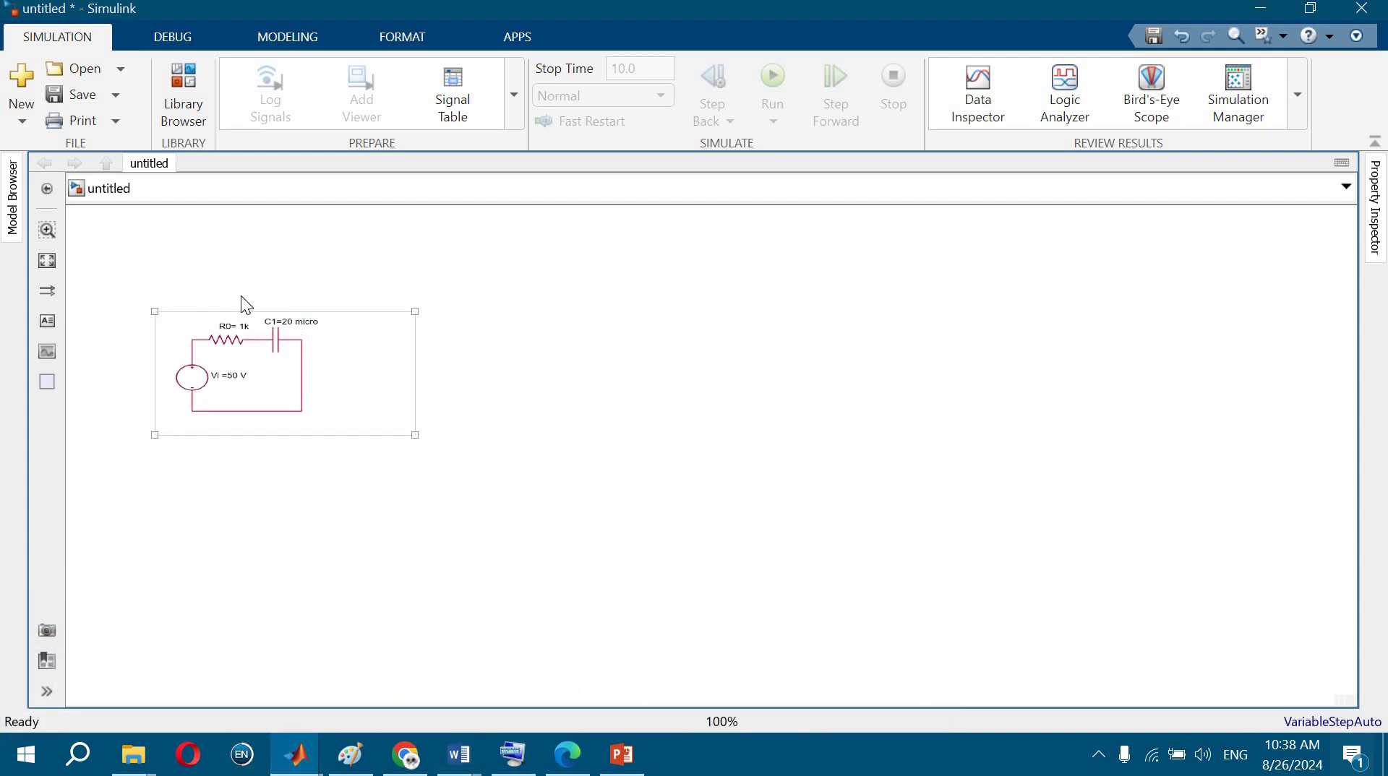
click(408, 259)
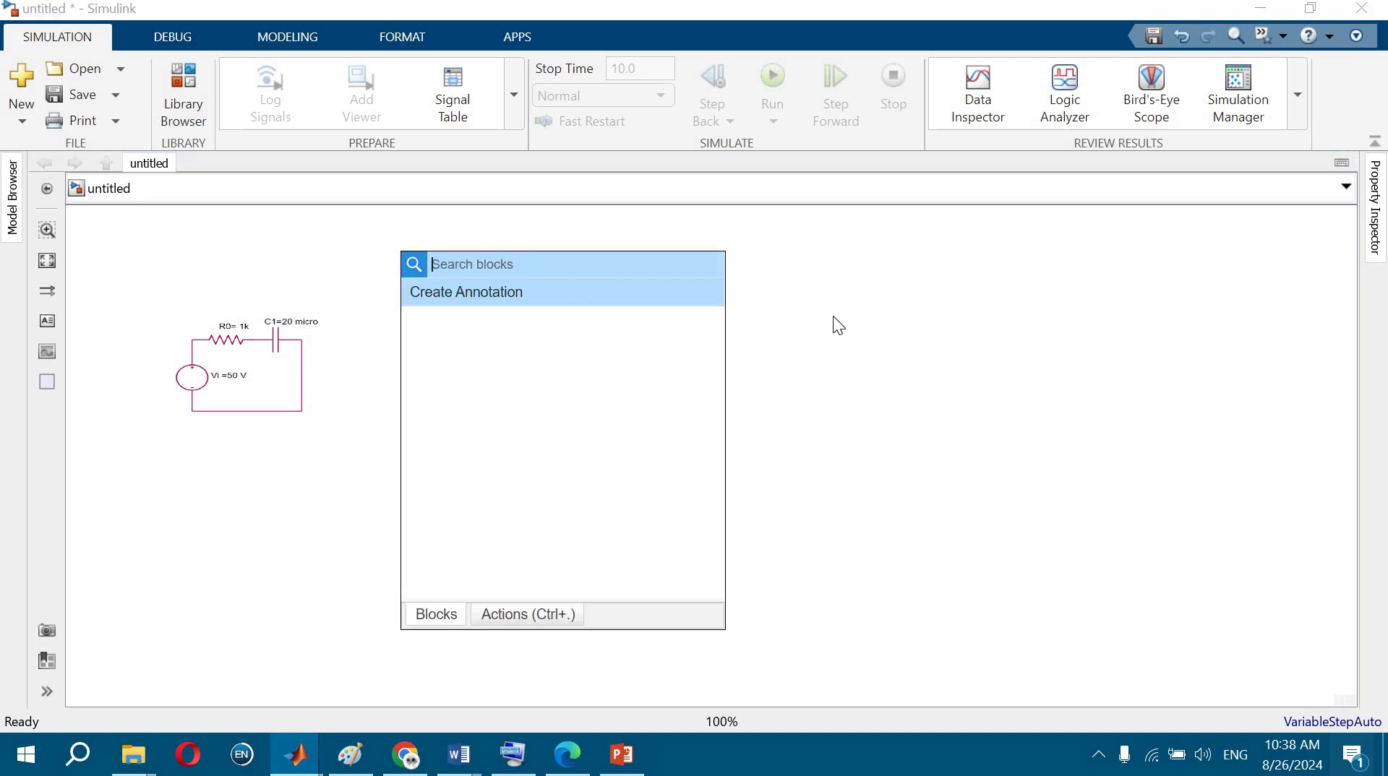
key(Escape)
click(402, 319)
- Open the Library Browser and expand Simscape › Foundation Library › Electrical
click(188, 88)
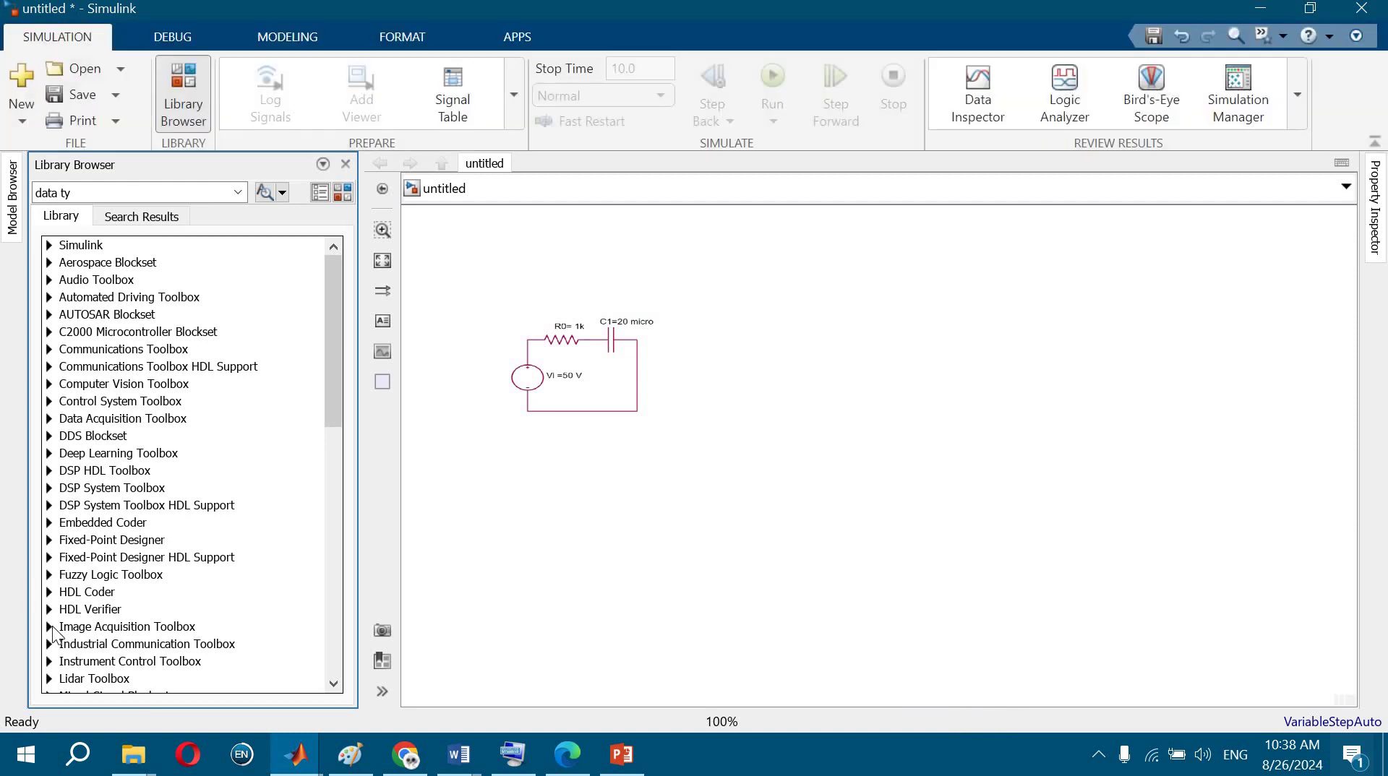
scroll(224, 488, down, 3)
scroll(228, 496, down, 5)
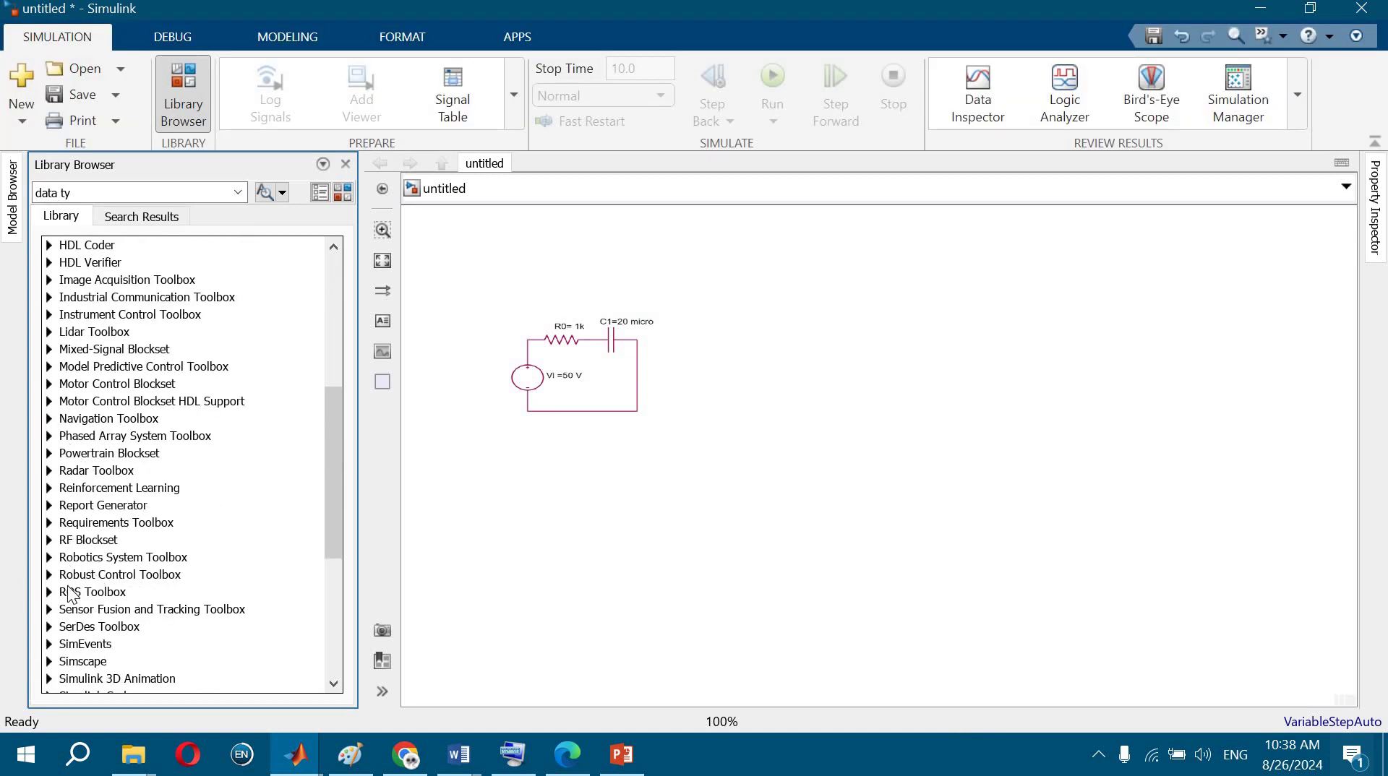
scroll(70, 597, down, 3)
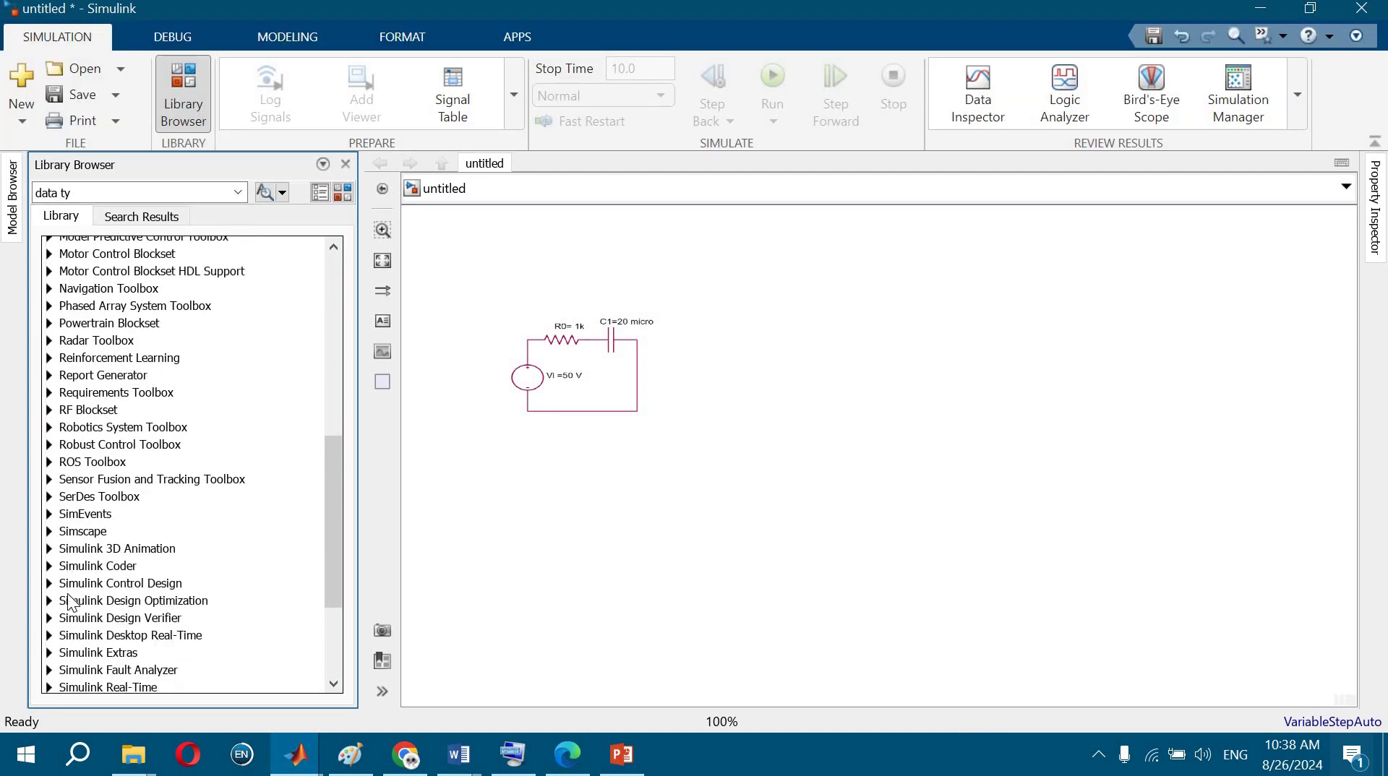
click(49, 532)
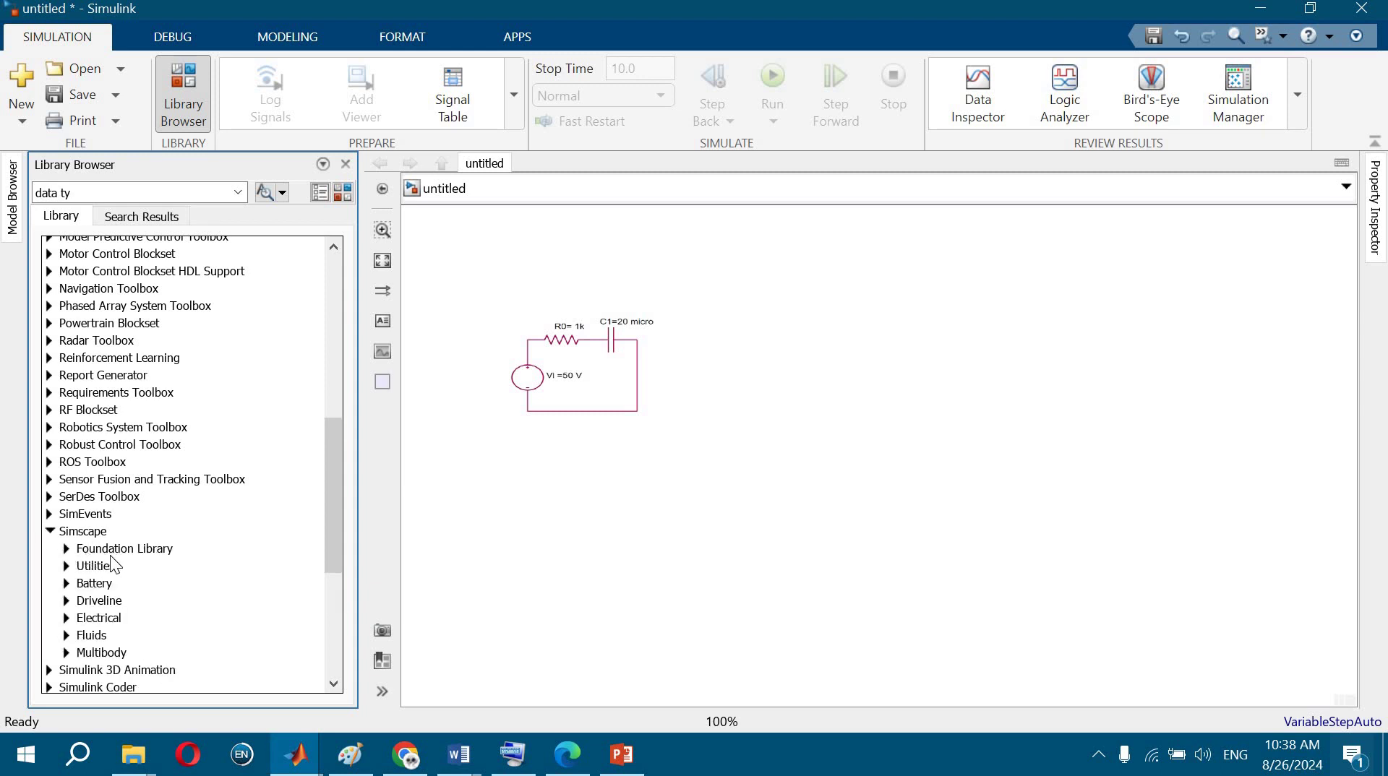
click(66, 550)
click(84, 568)
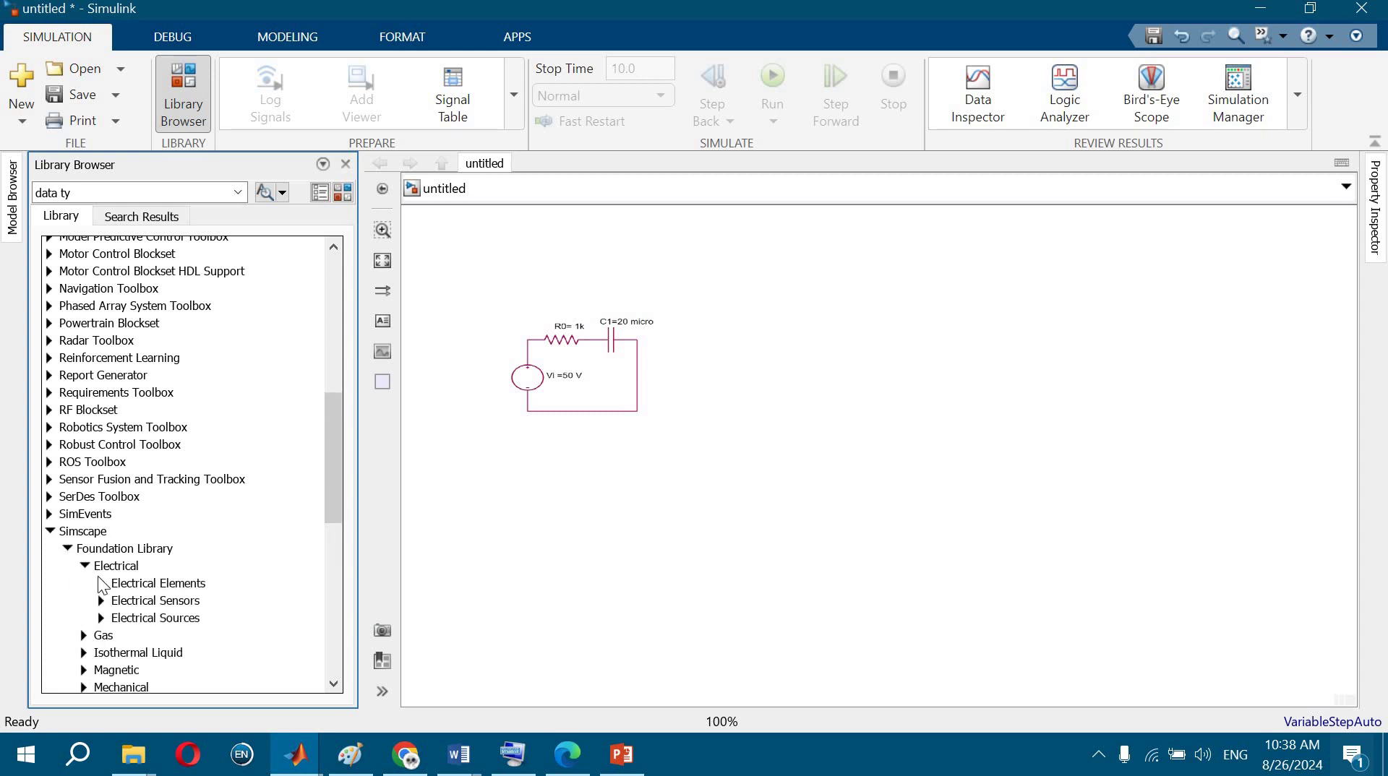
scroll(117, 544, down, 2)
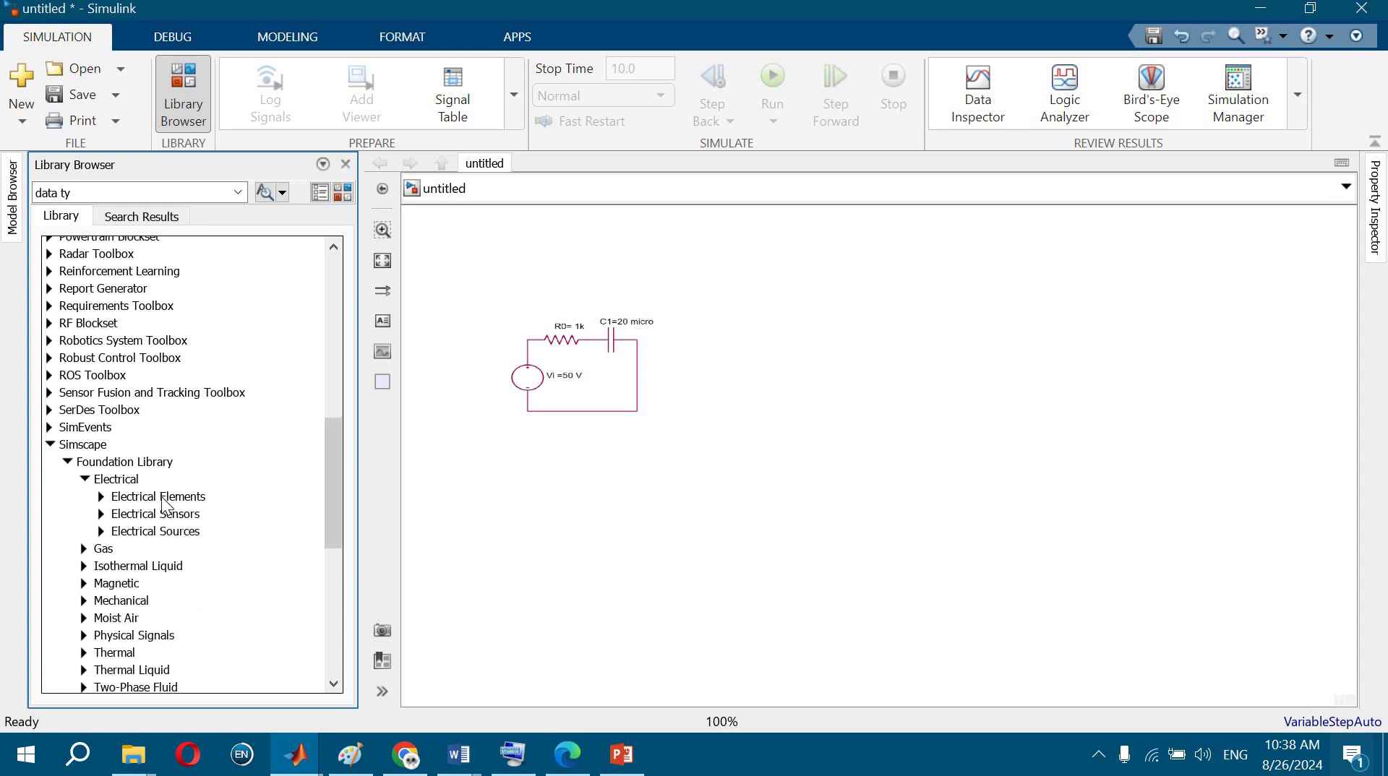
- Add Capacitor, Electrical Reference and resistor blocks from Electrical Elements
click(101, 497)
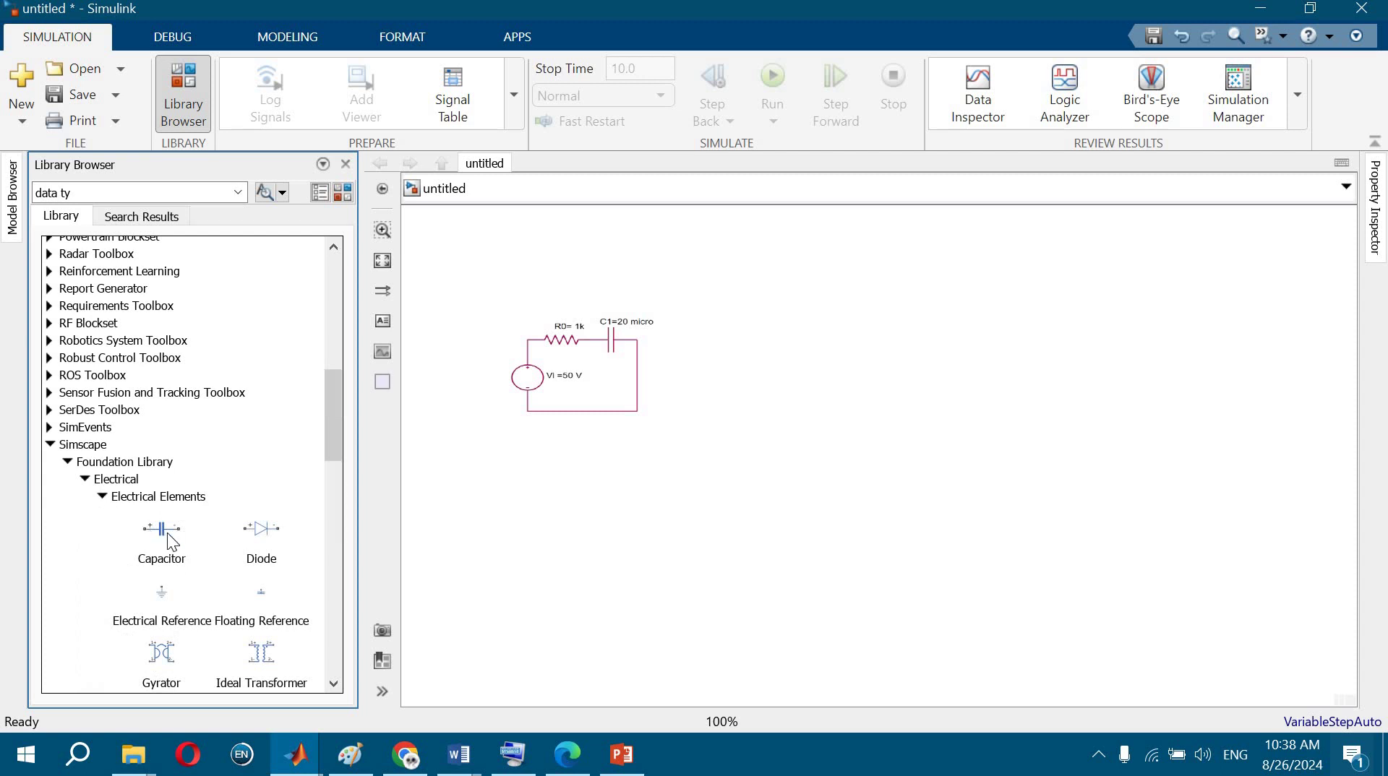
drag(161, 535, 868, 321)
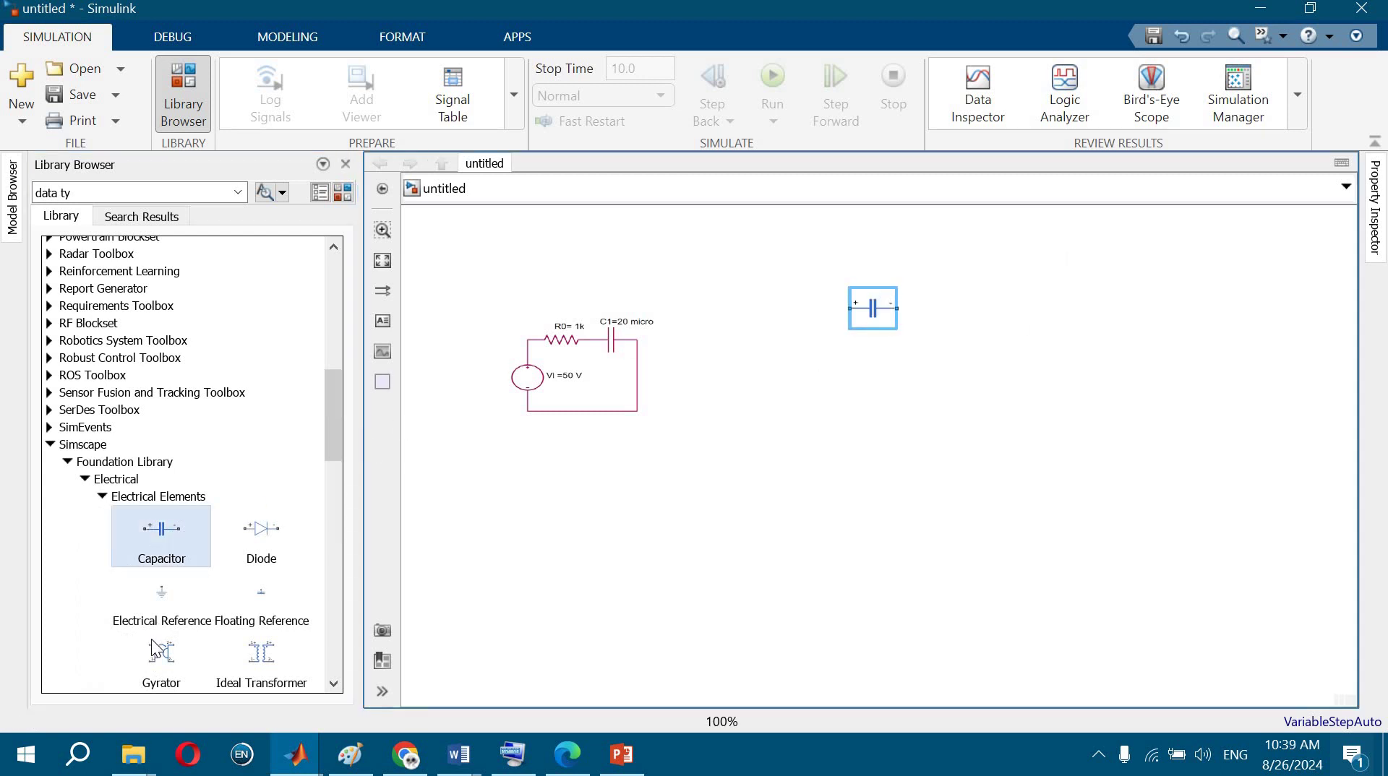
scroll(168, 562, down, 2)
drag(165, 499, 810, 481)
scroll(130, 539, down, 3)
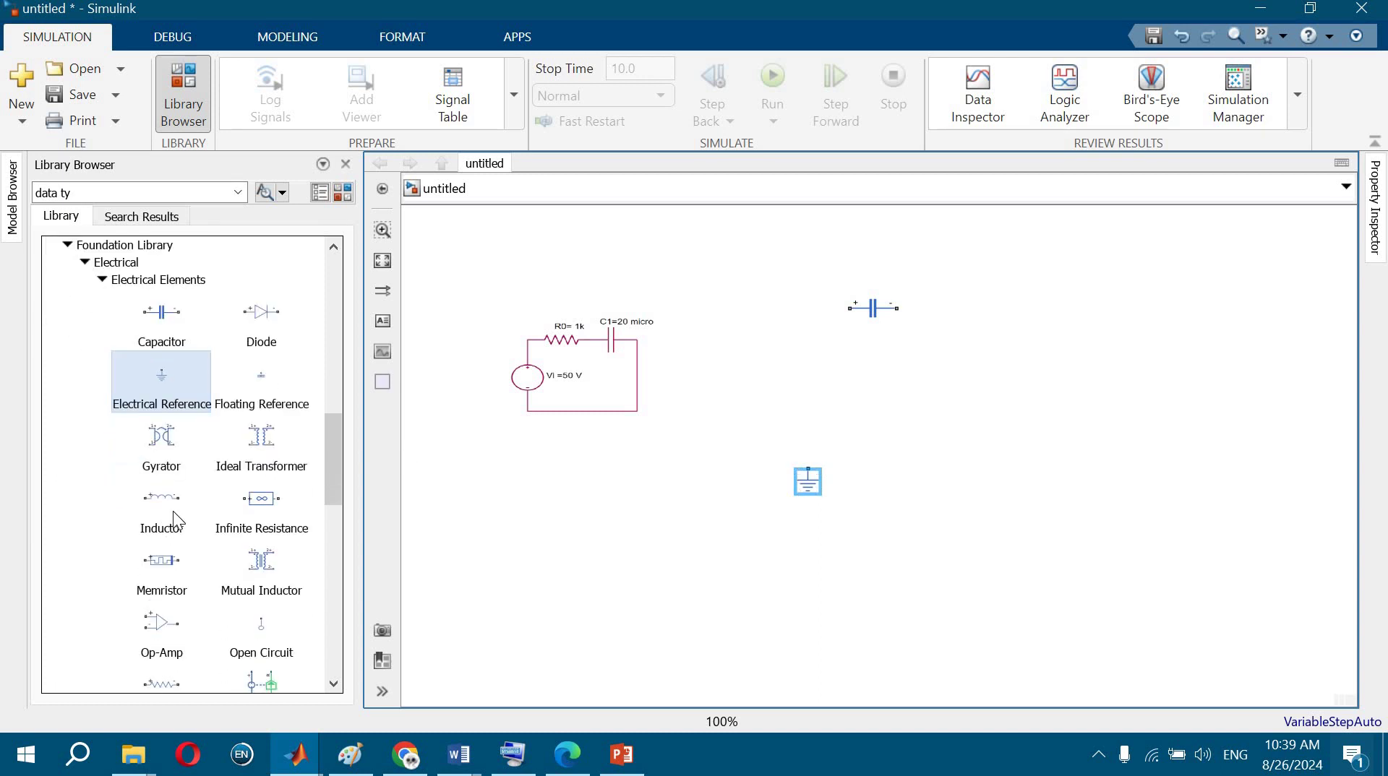
scroll(172, 631, down, 3)
drag(156, 565, 899, 394)
scroll(271, 452, up, 3)
scroll(271, 452, up, 2)
- Add a Current Sensor and a Voltage Sensor from Electrical Sensors
click(101, 367)
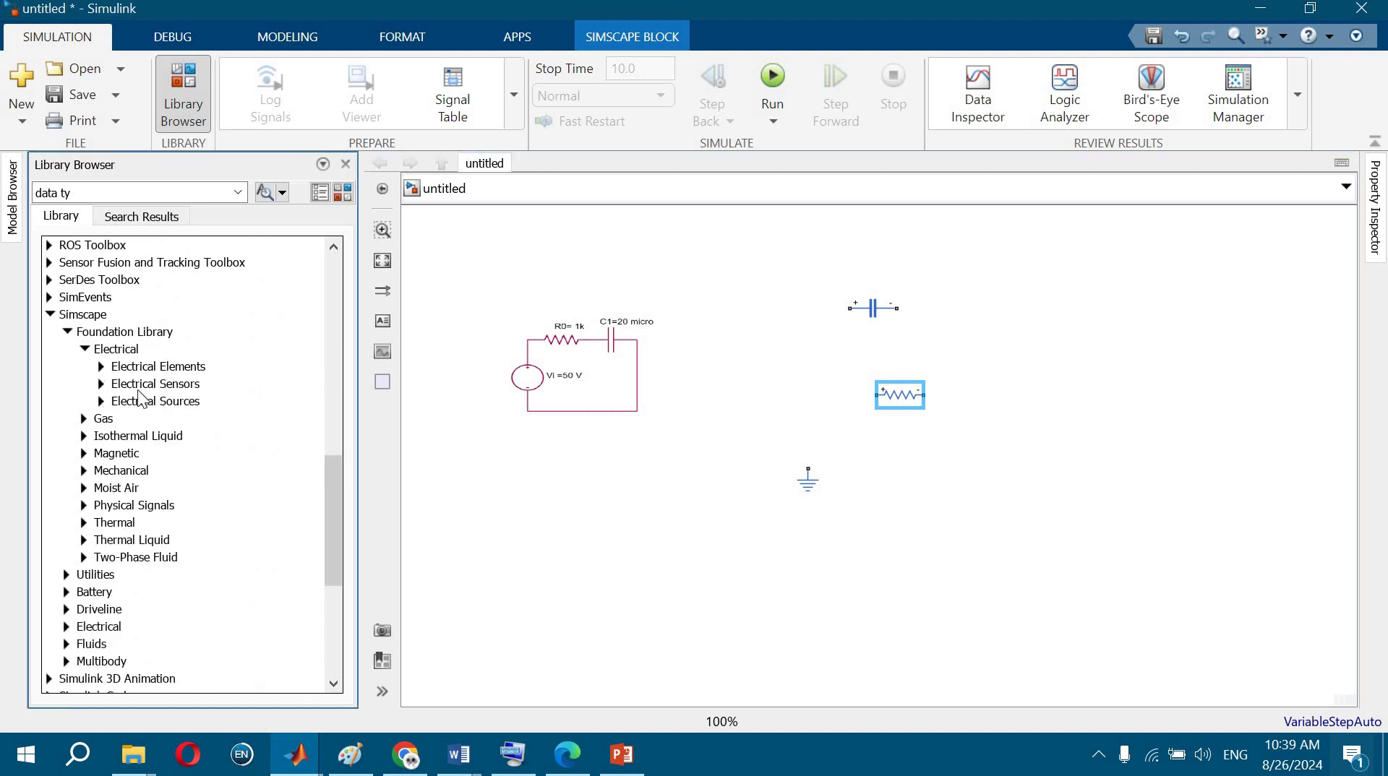
click(101, 384)
drag(150, 415, 987, 258)
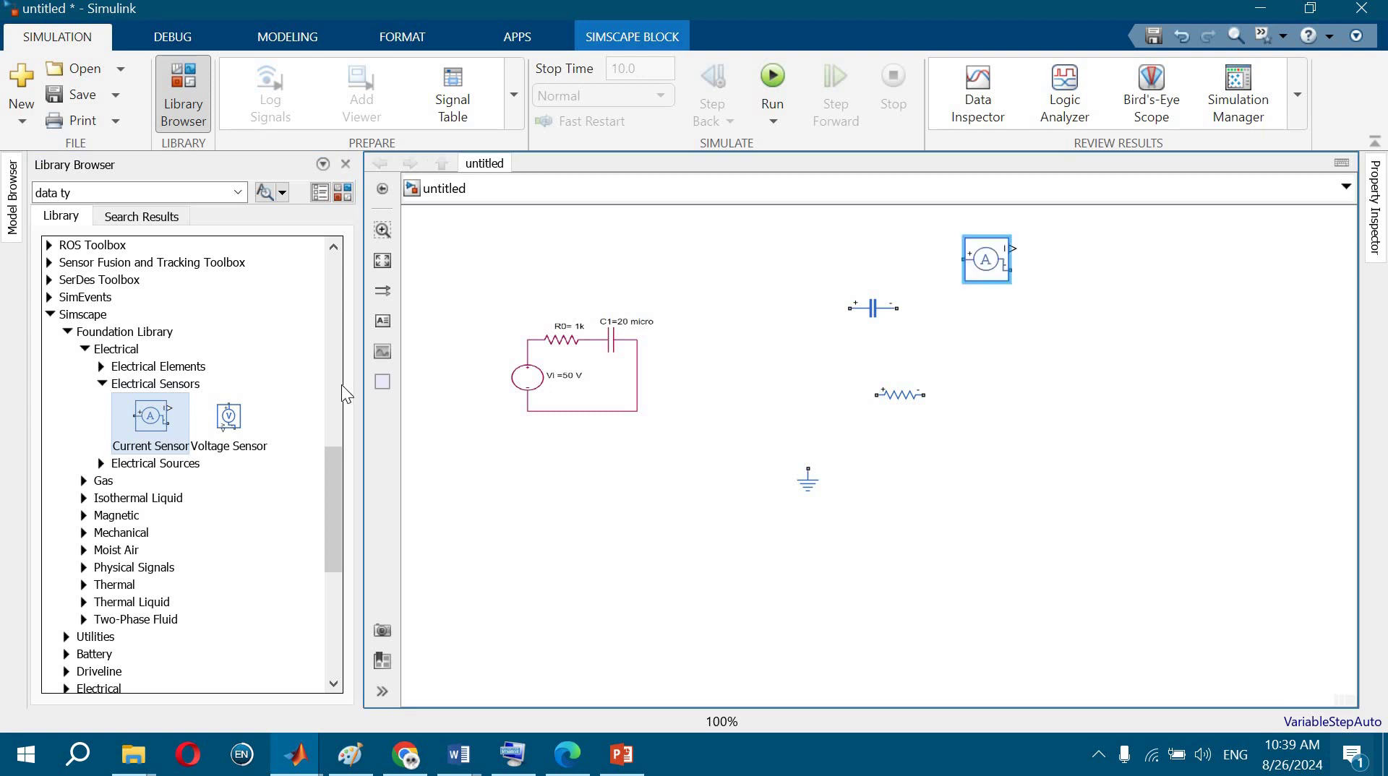
drag(226, 420, 1122, 255)
click(101, 384)
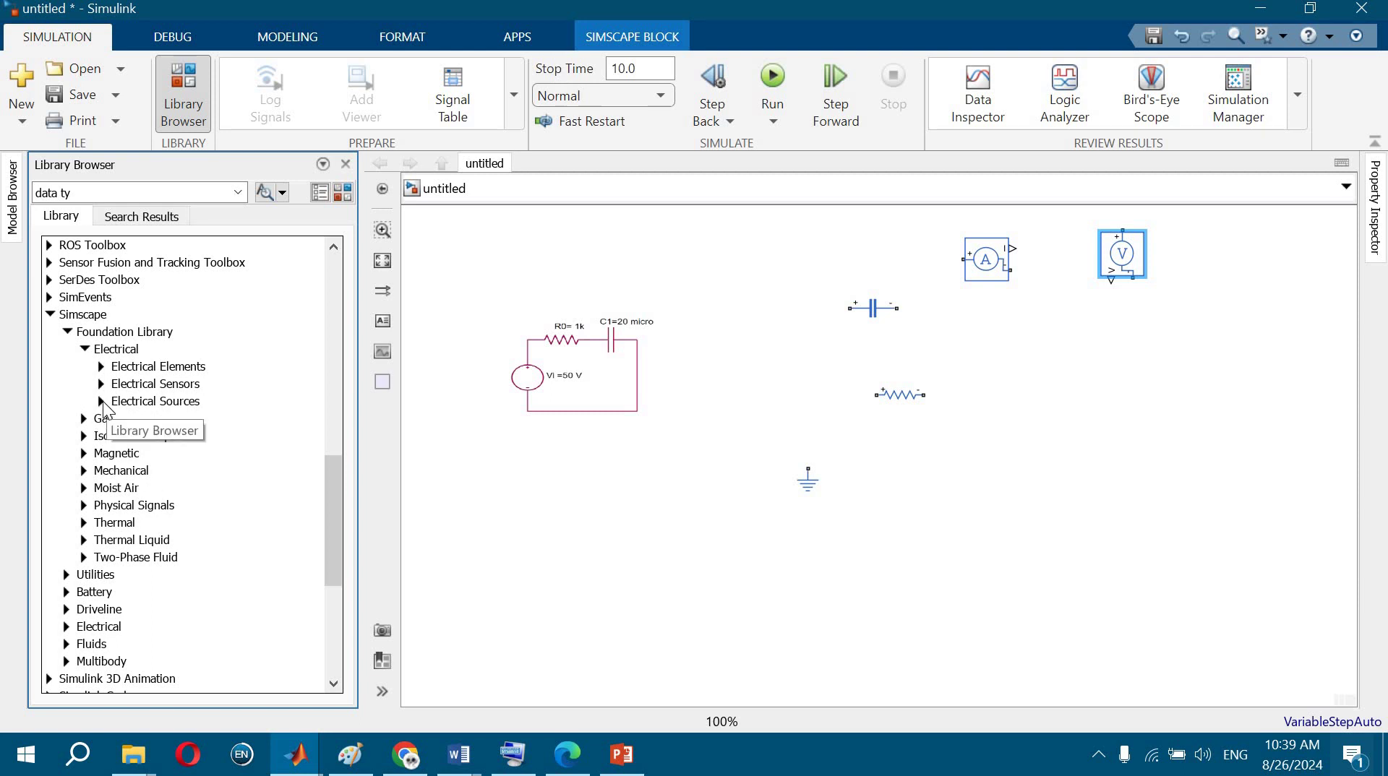
- Add a DC Voltage Source from Electrical Sources
click(101, 401)
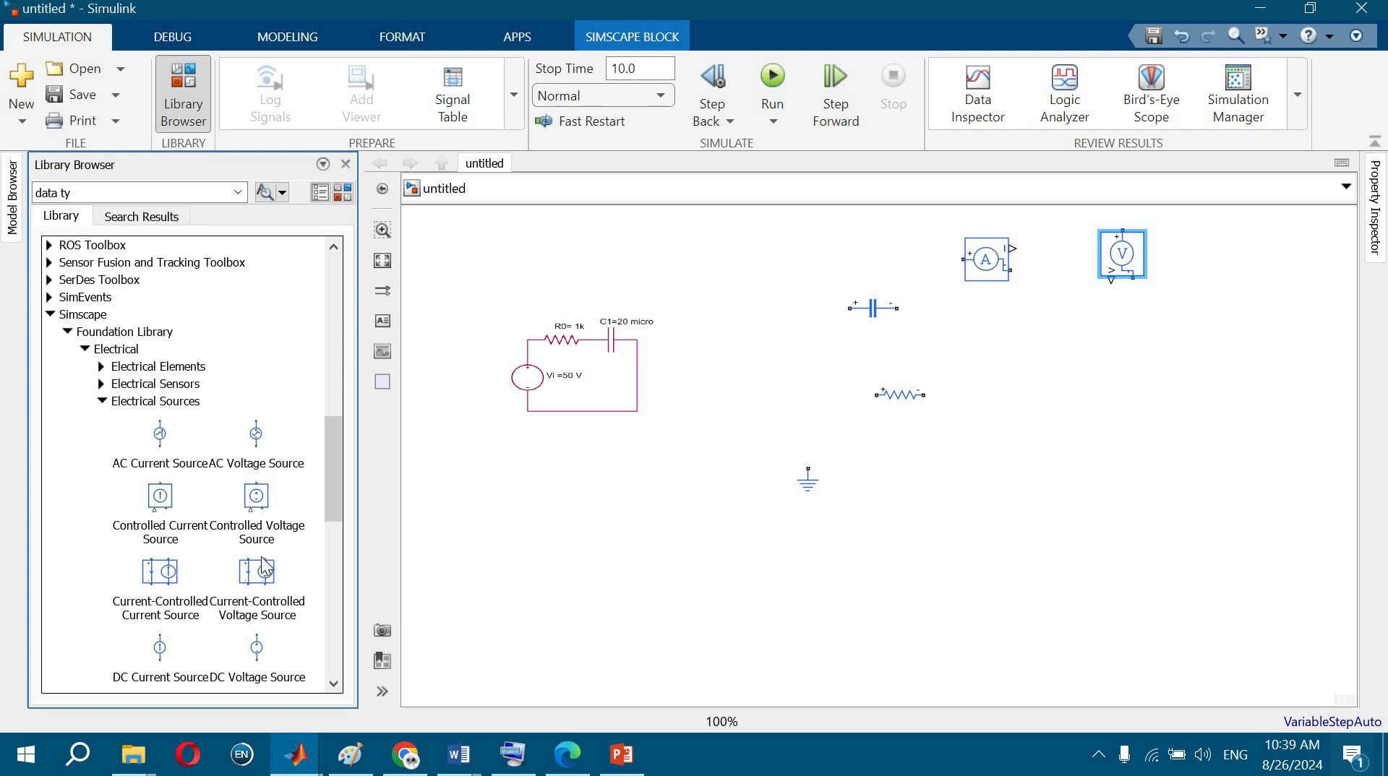
scroll(262, 676, down, 1)
drag(254, 621, 944, 510)
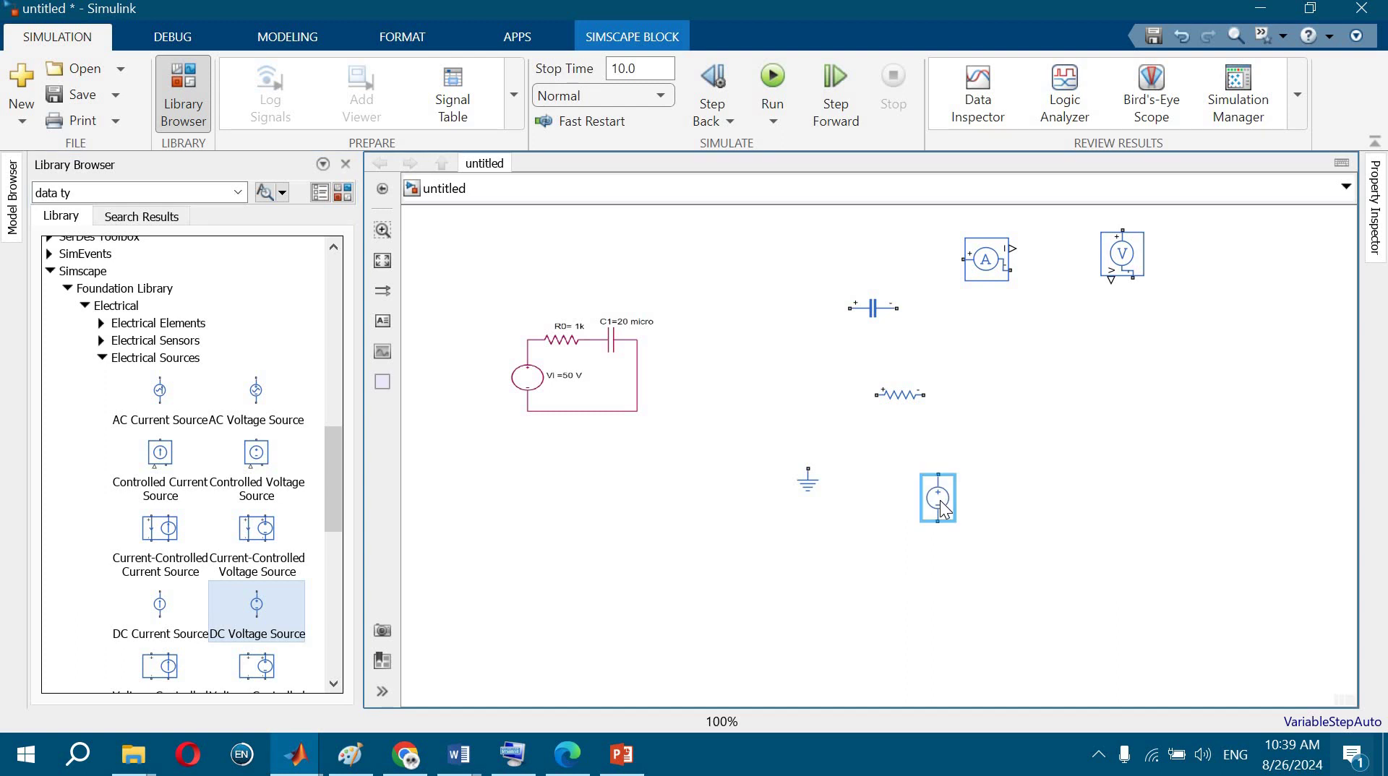
- Place a Solver Configuration block from Simscape Utilities on the canvas
click(102, 358)
click(83, 307)
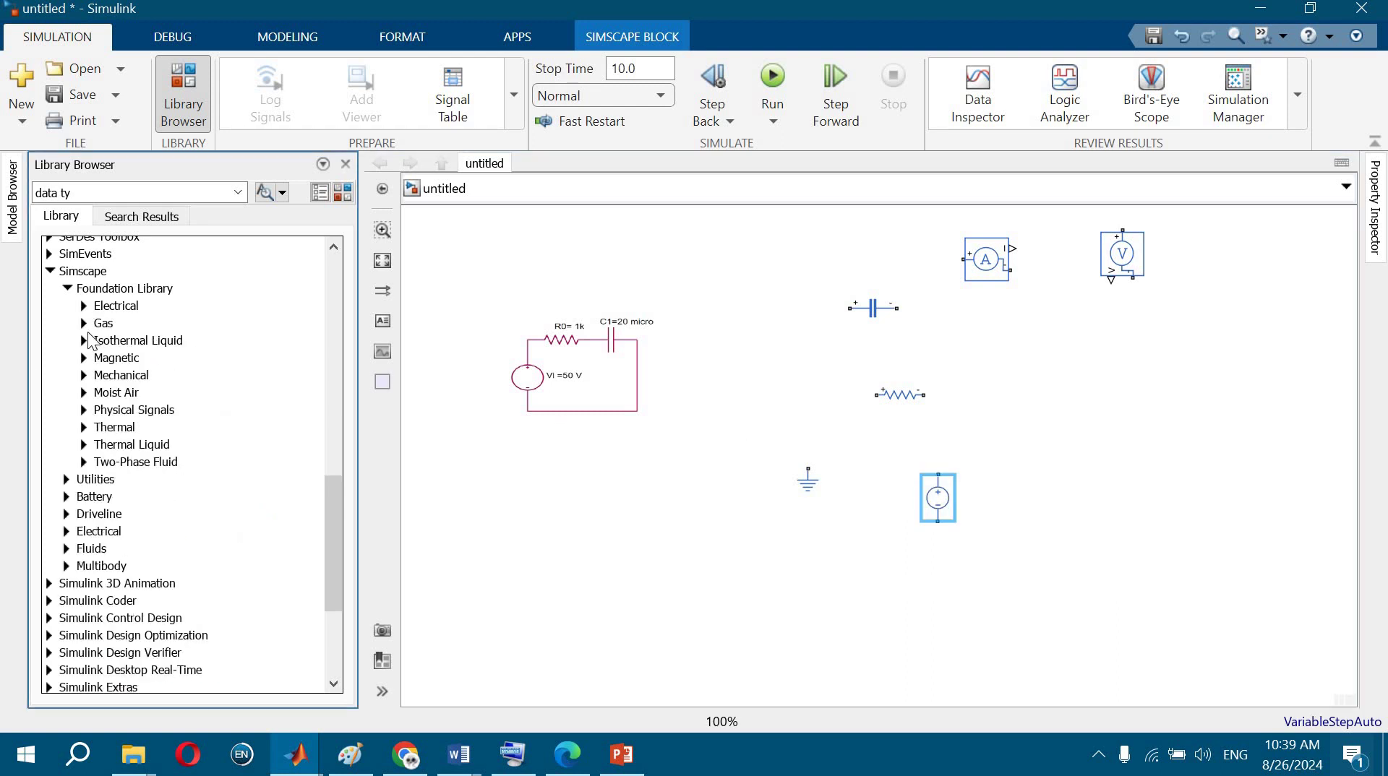
click(66, 480)
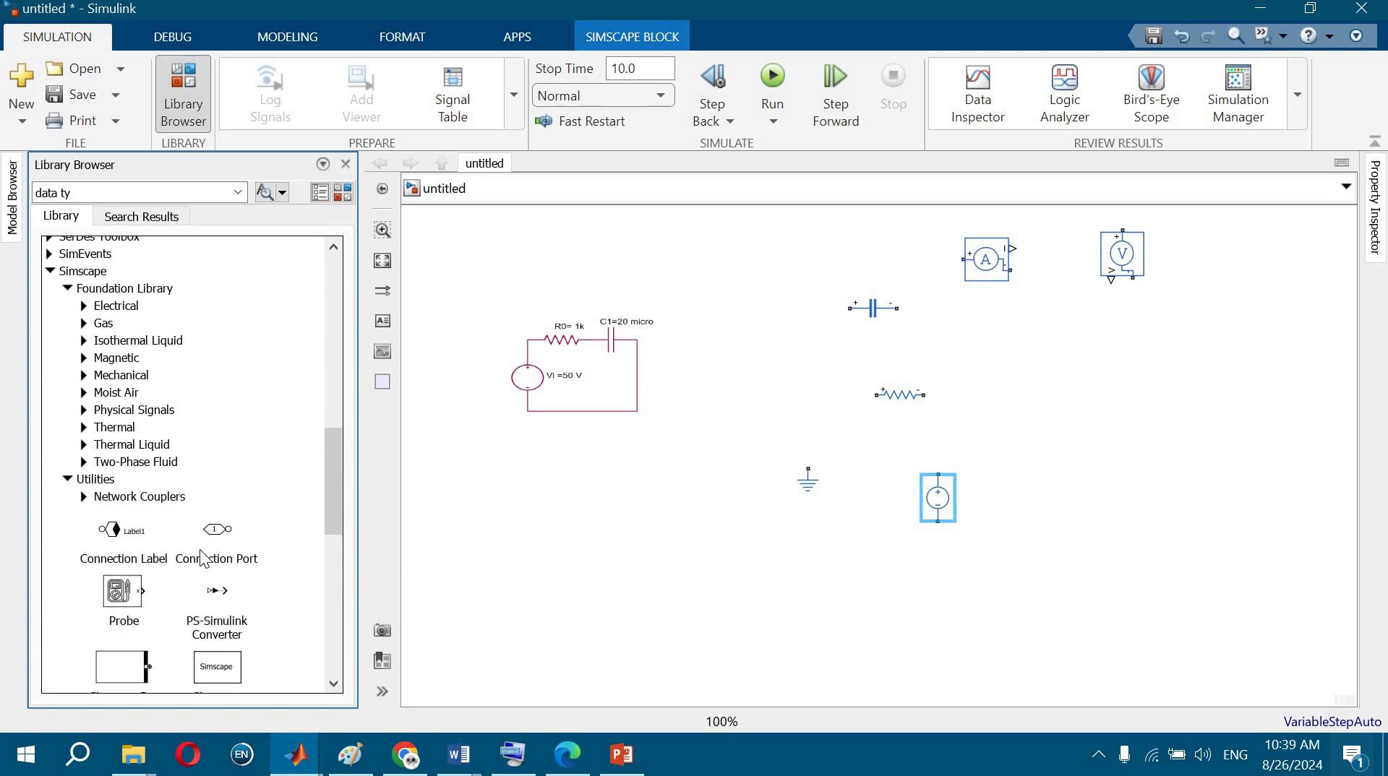
scroll(205, 576, down, 4)
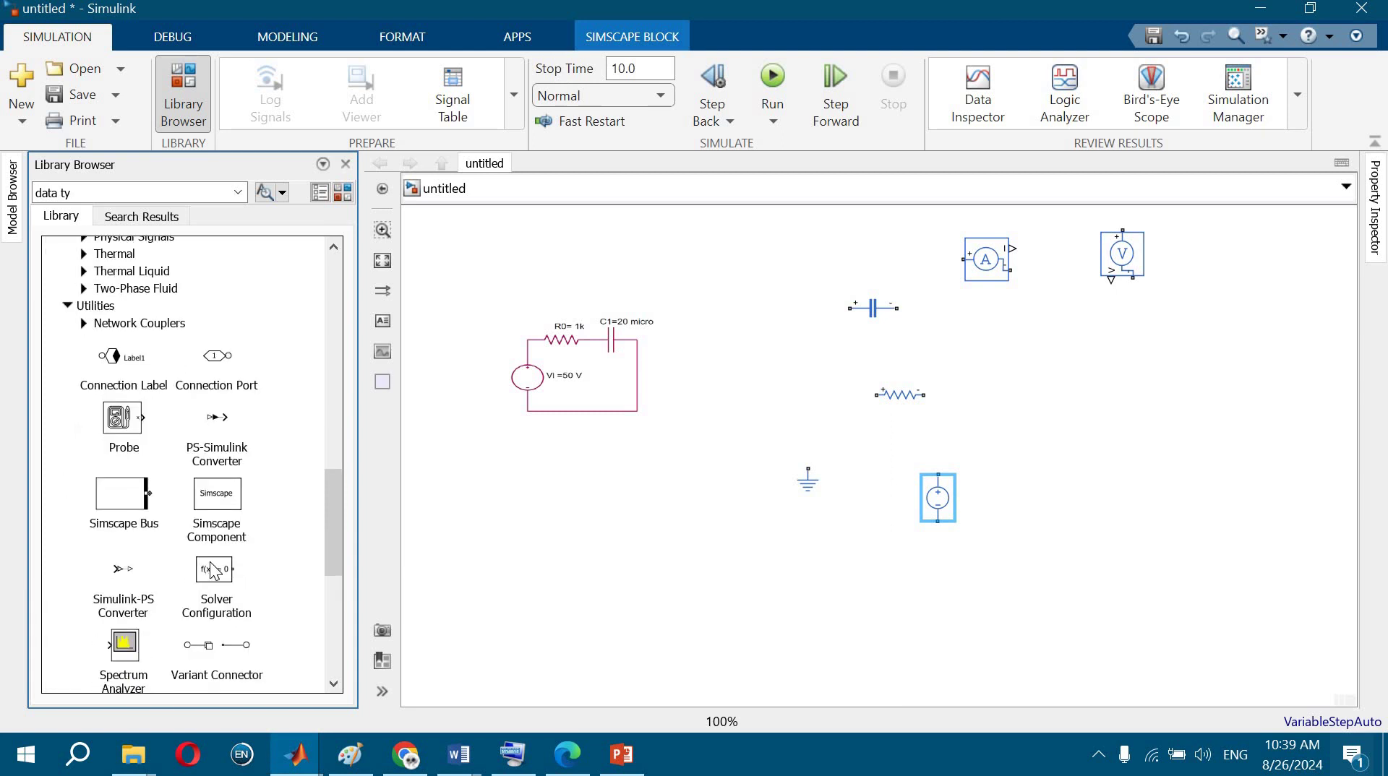
drag(206, 567, 691, 564)
- Wire source, resistor and capacitor into a loop, with ground and Solver Configuration on the bottom wire
click(69, 305)
drag(904, 402, 827, 311)
drag(635, 370, 465, 387)
drag(613, 696, 527, 693)
drag(1033, 509, 784, 389)
drag(779, 337, 822, 308)
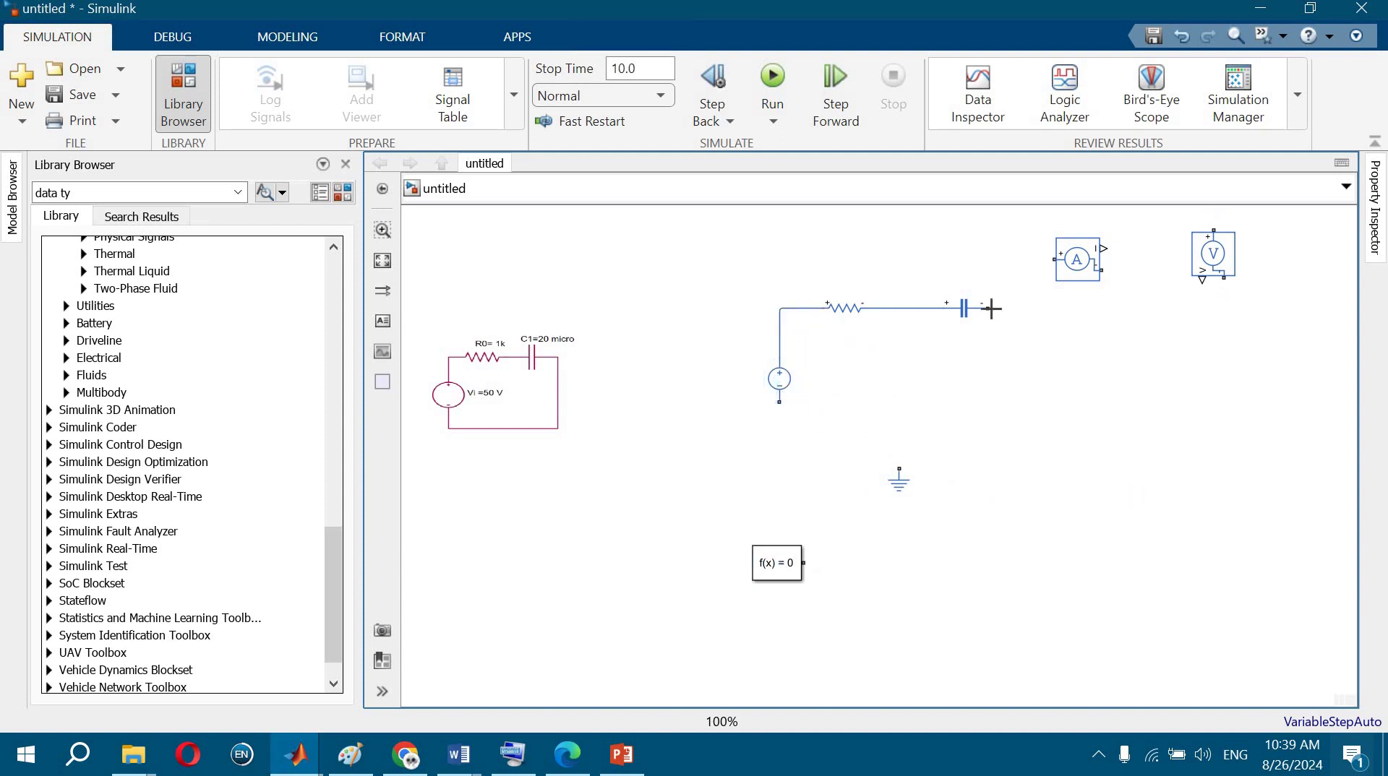
drag(992, 308, 859, 412)
drag(993, 313, 780, 403)
click(900, 483)
drag(899, 472, 899, 427)
mouse_move(779, 562)
mouse_down()
mouse_move(747, 459)
mouse_move(701, 450)
mouse_move(812, 449)
mouse_move(832, 426)
mouse_up()
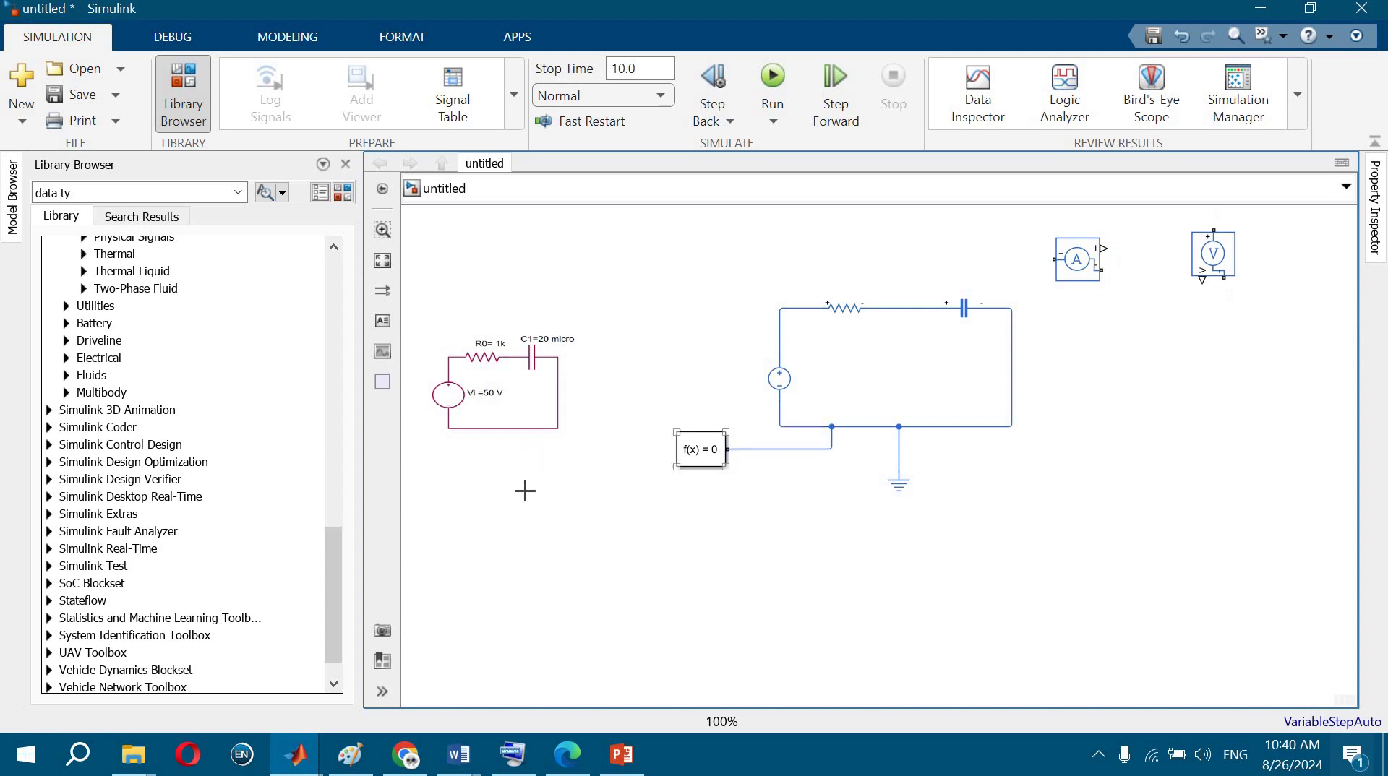
- Slide the capacitor right and insert the current sensor into the top wire
click(976, 298)
drag(1012, 366, 1142, 362)
drag(959, 310, 1028, 315)
drag(1123, 333, 1157, 324)
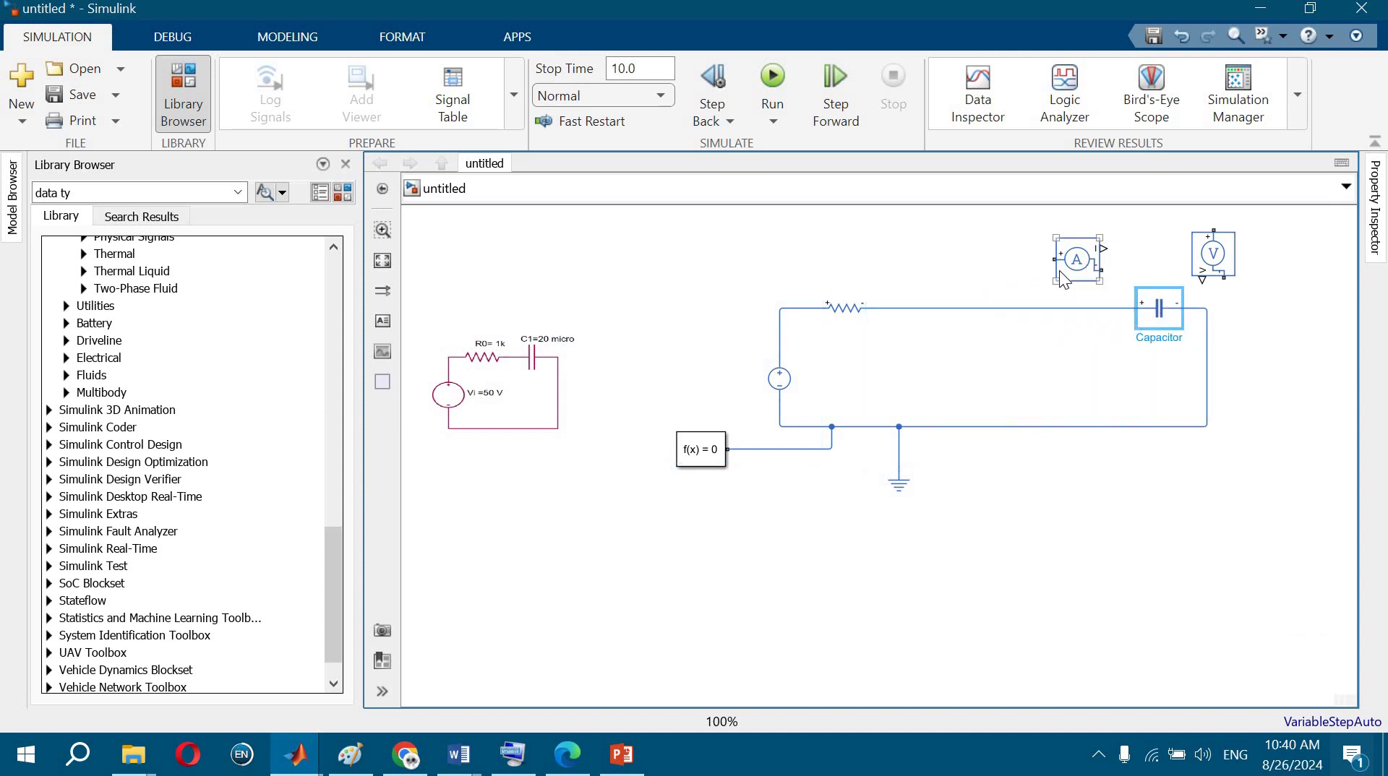
drag(1070, 264, 901, 309)
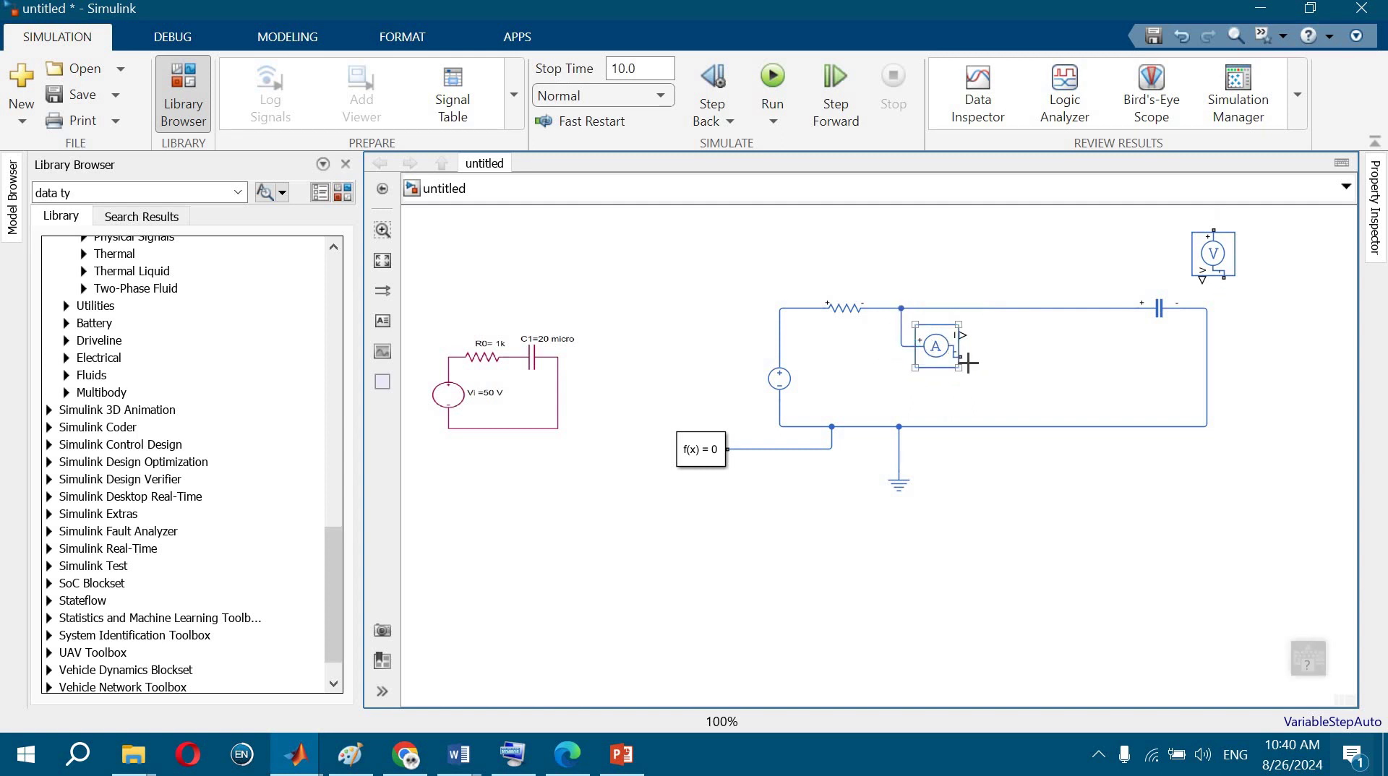
drag(960, 356, 1012, 308)
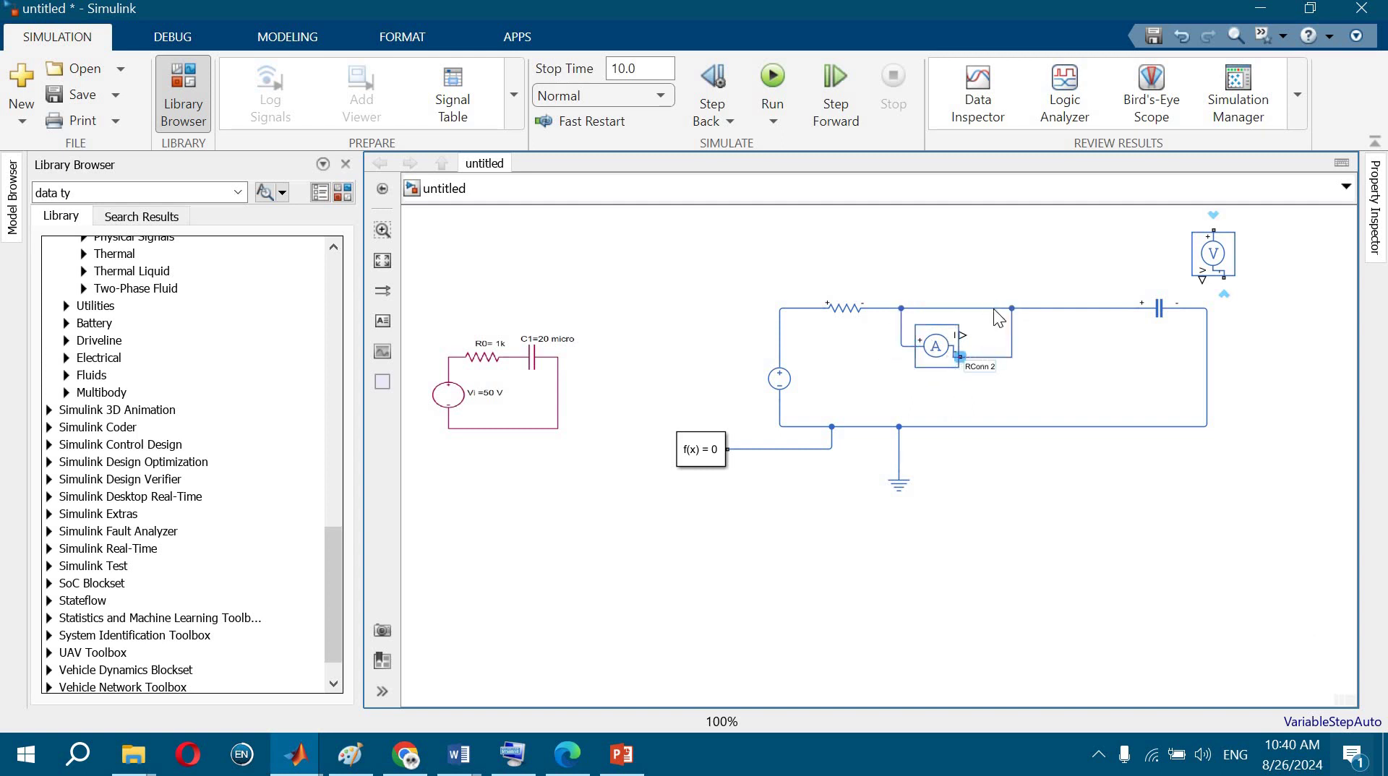
click(994, 315)
key(Delete)
drag(957, 334, 961, 296)
double_click(952, 302)
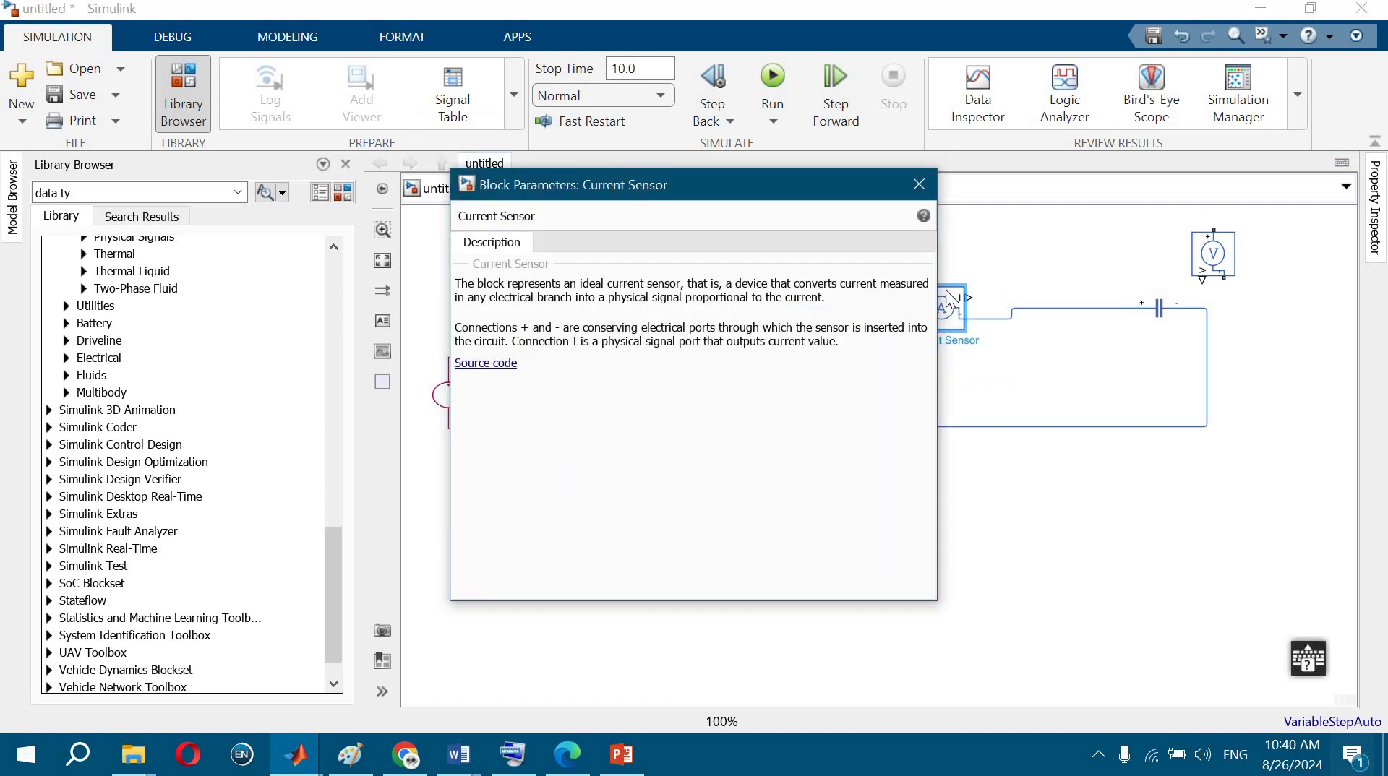
click(917, 186)
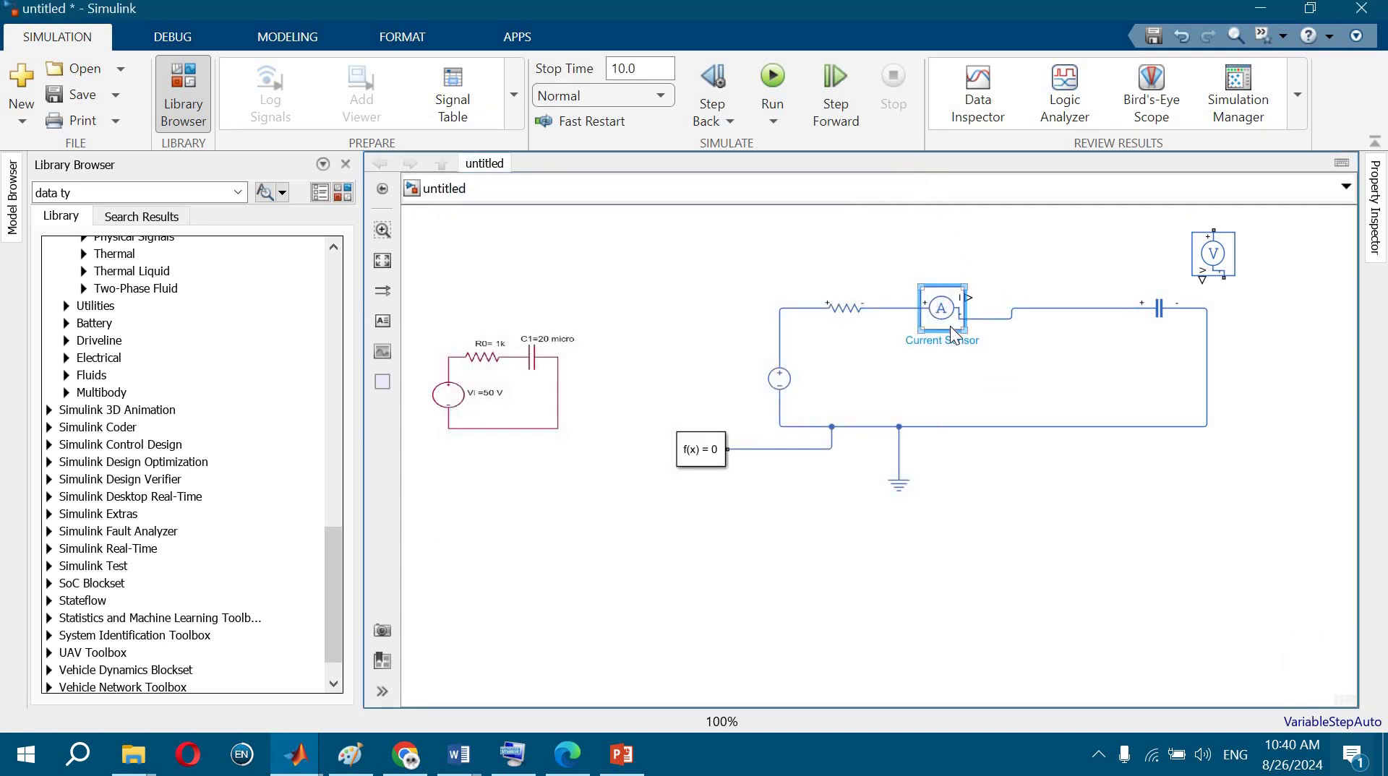
drag(953, 312, 946, 304)
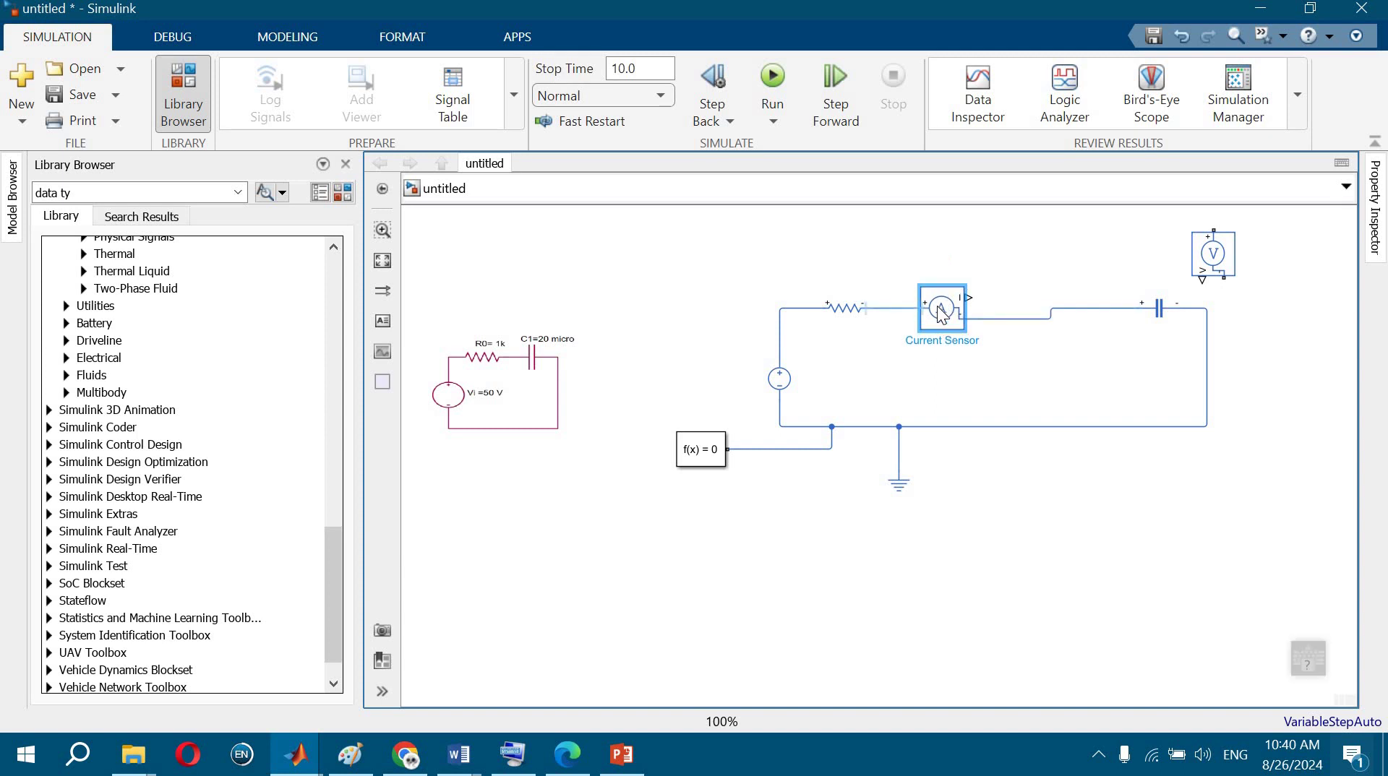
- Rotate the capacitor vertical and place the voltage sensor across it
click(1160, 322)
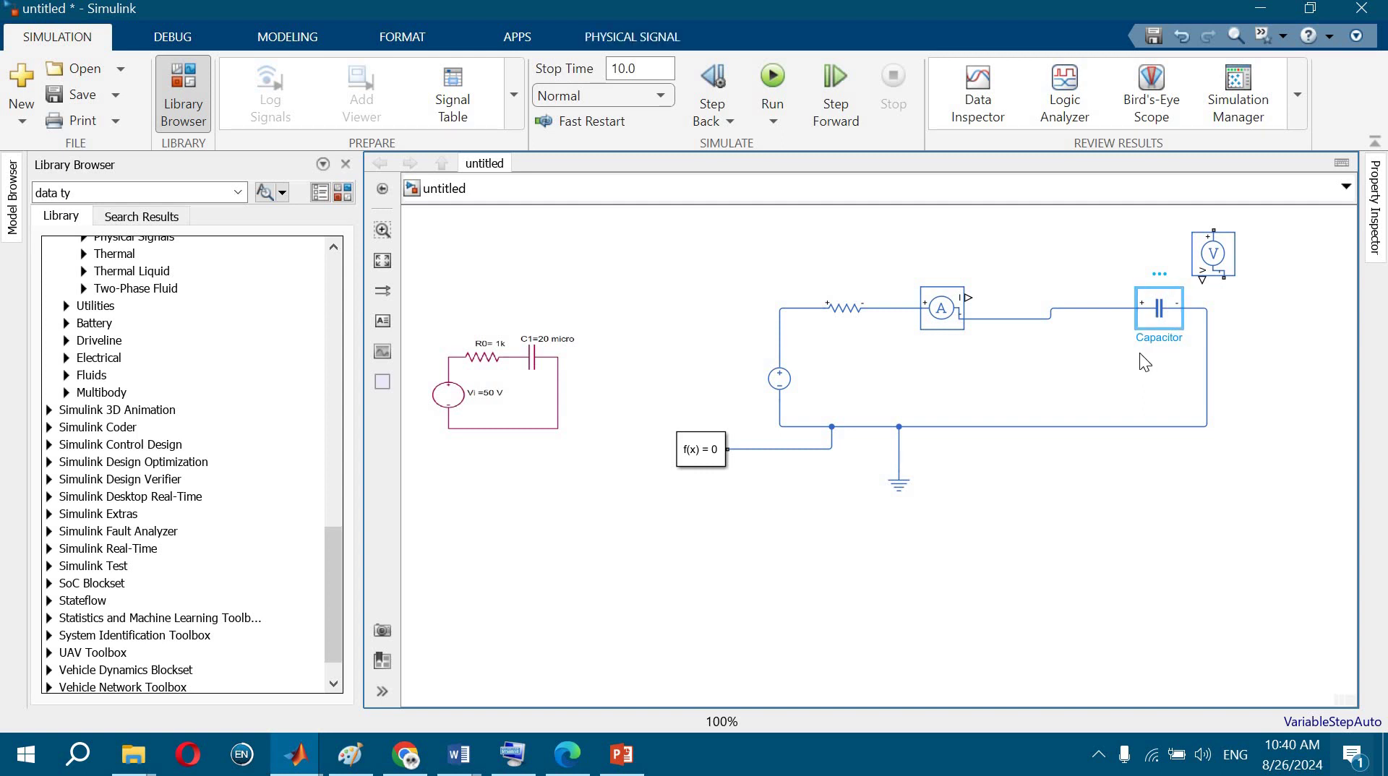
key(ctrl+r)
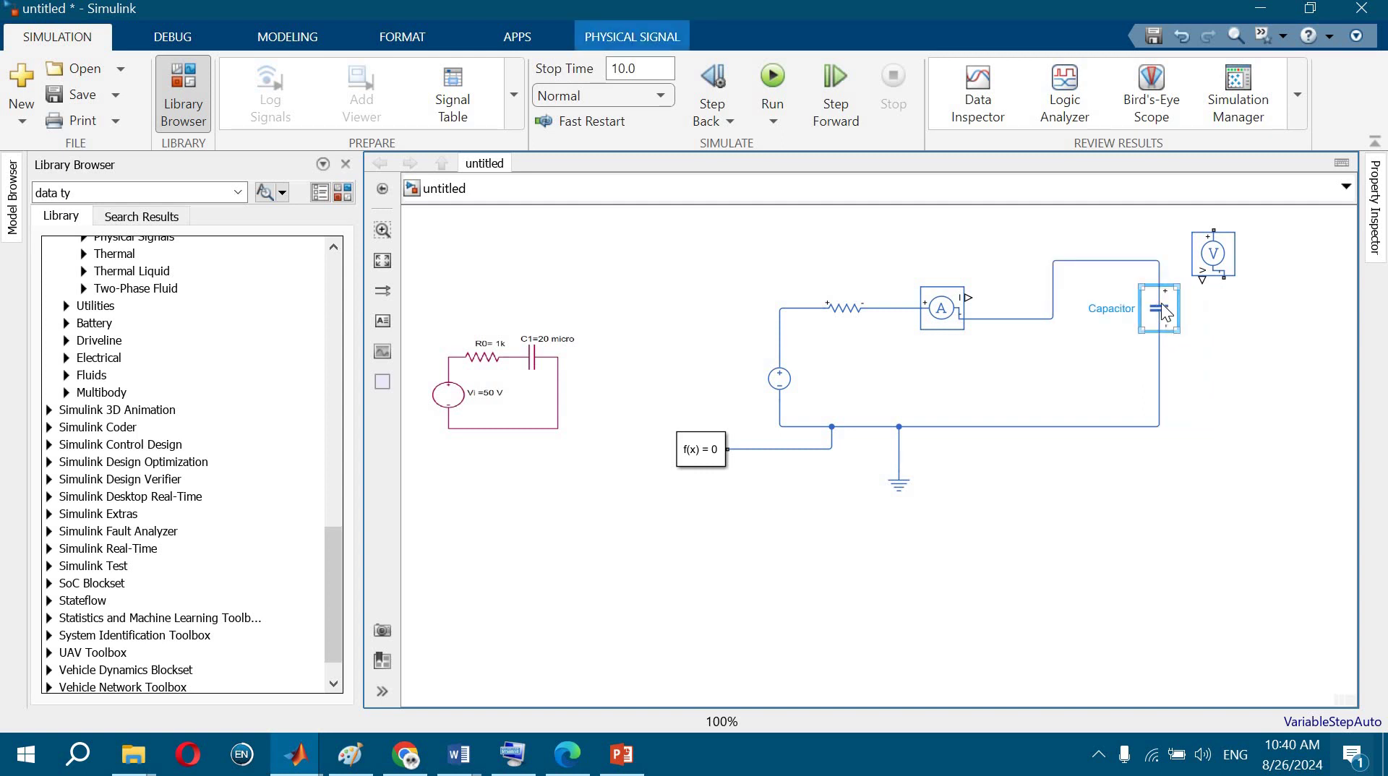
drag(1164, 313, 1052, 361)
drag(1214, 260, 1045, 318)
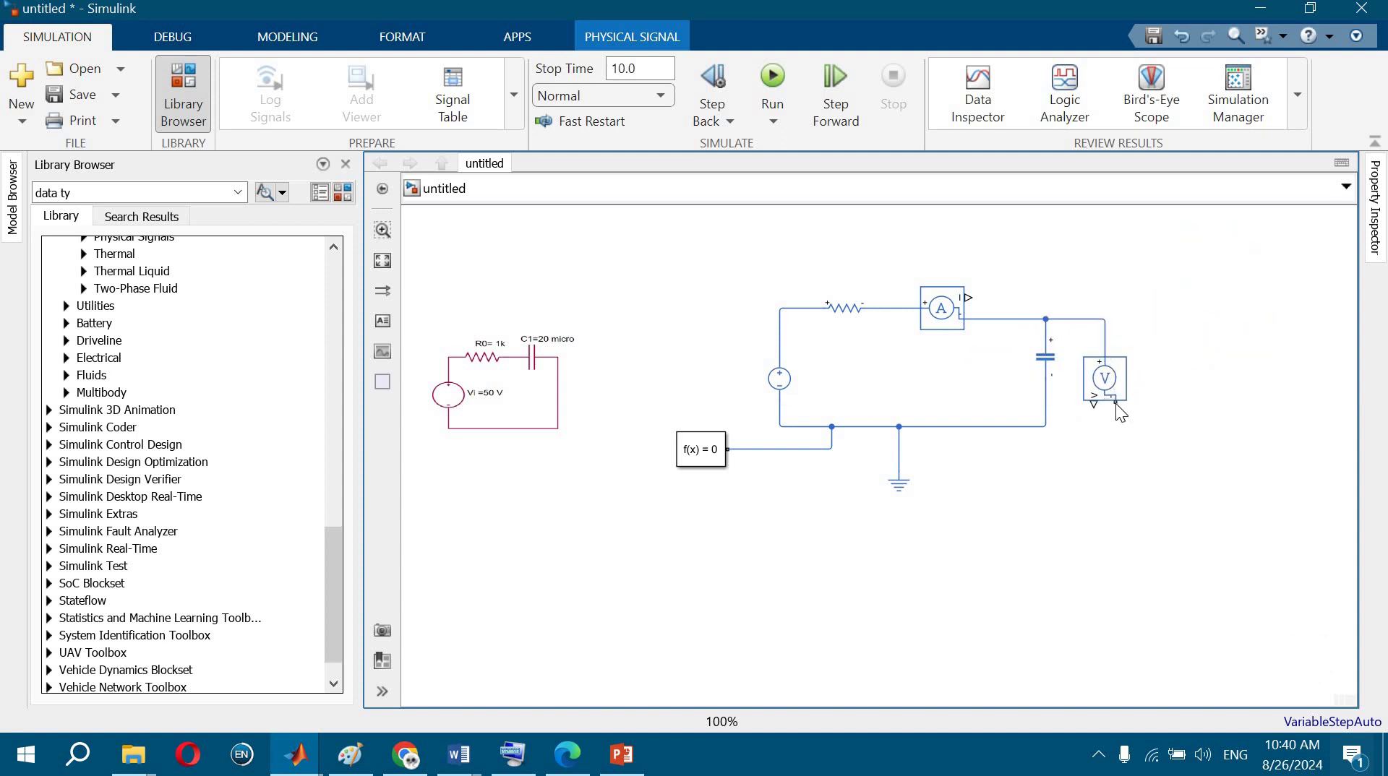
drag(1116, 402, 1046, 426)
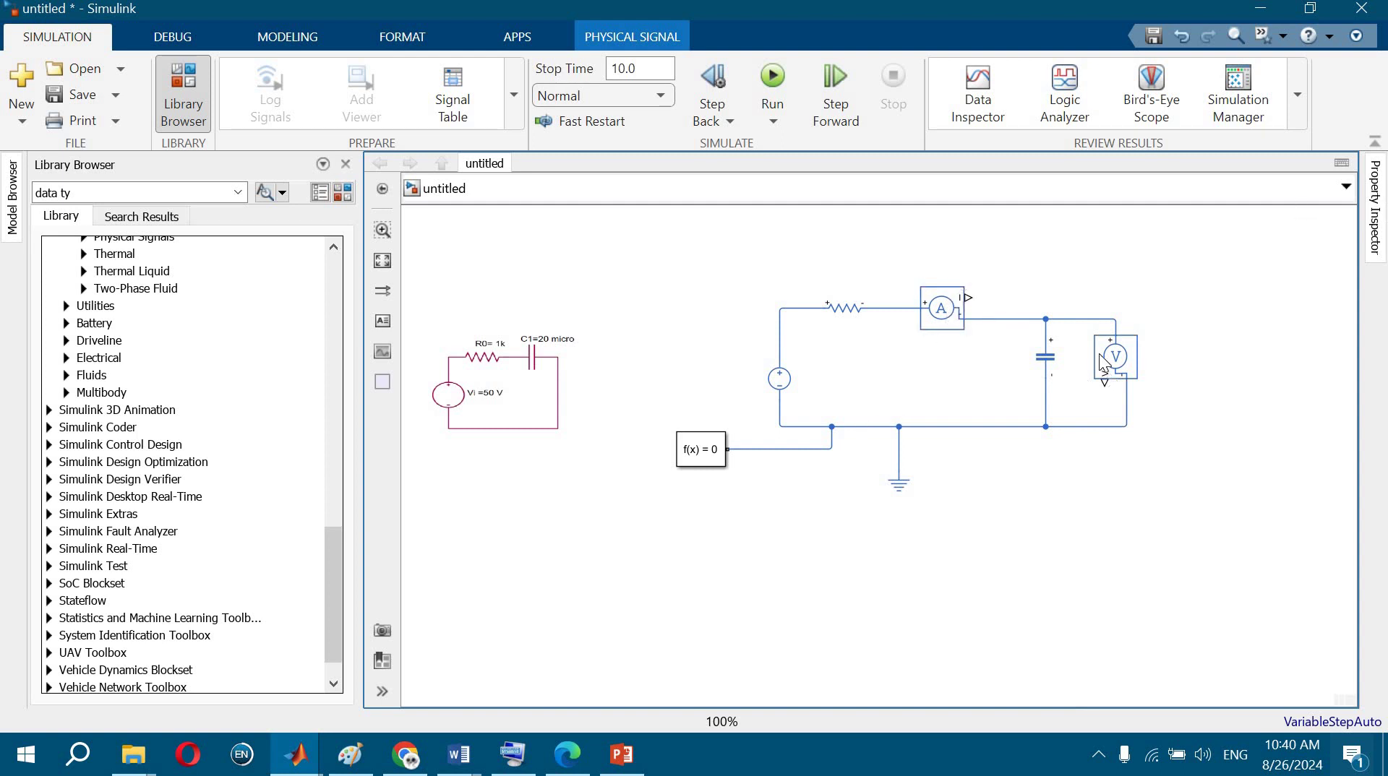
- Insert a Scope block via the 'sco' quick search and move it right of the voltage sensor
double_click(1069, 590)
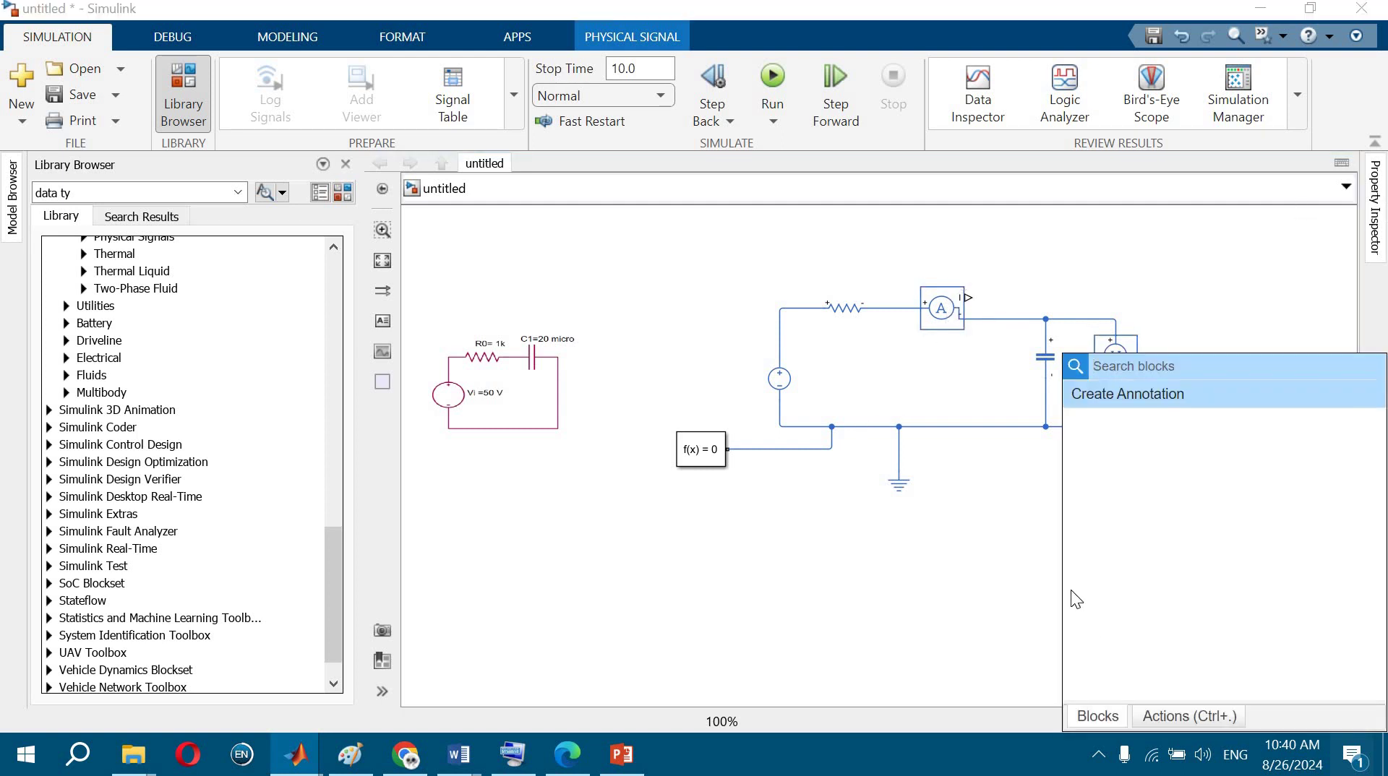
text(sco)
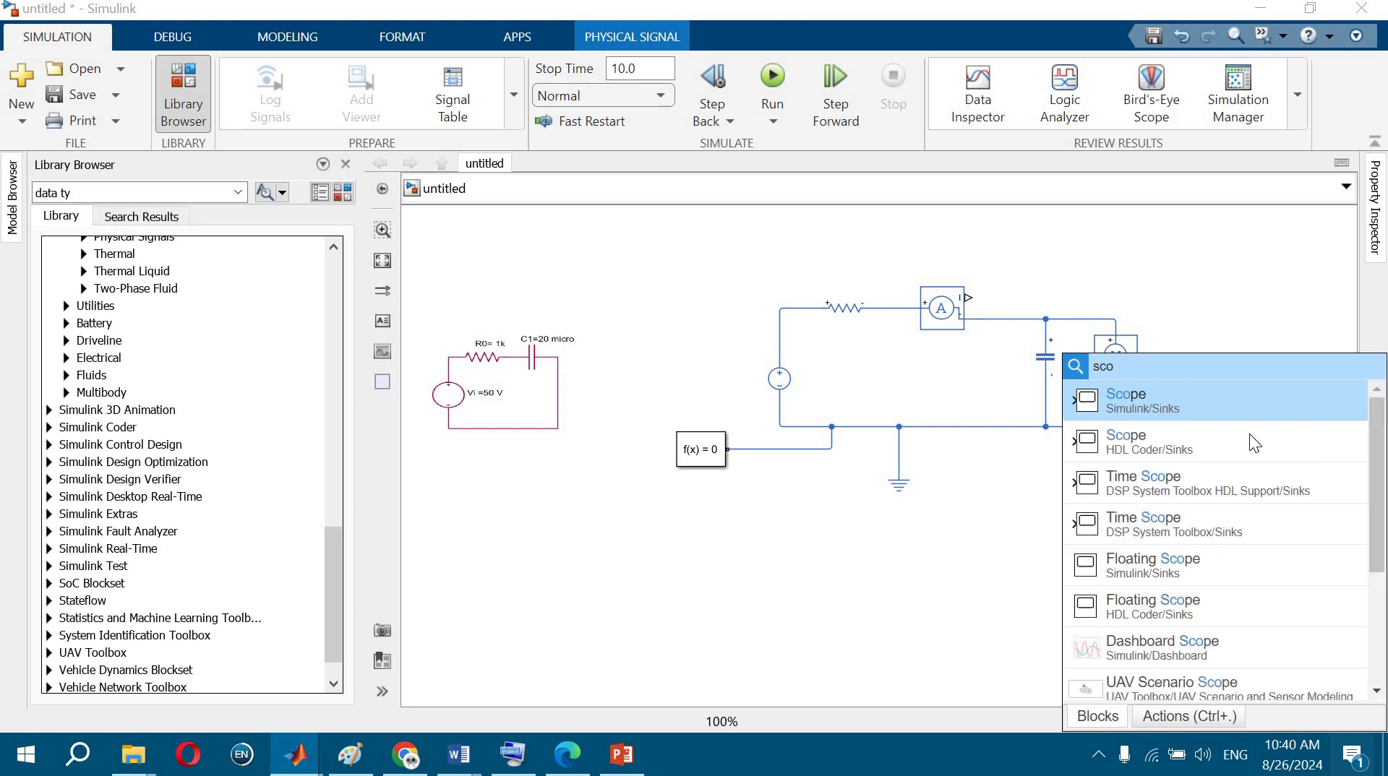
click(1168, 396)
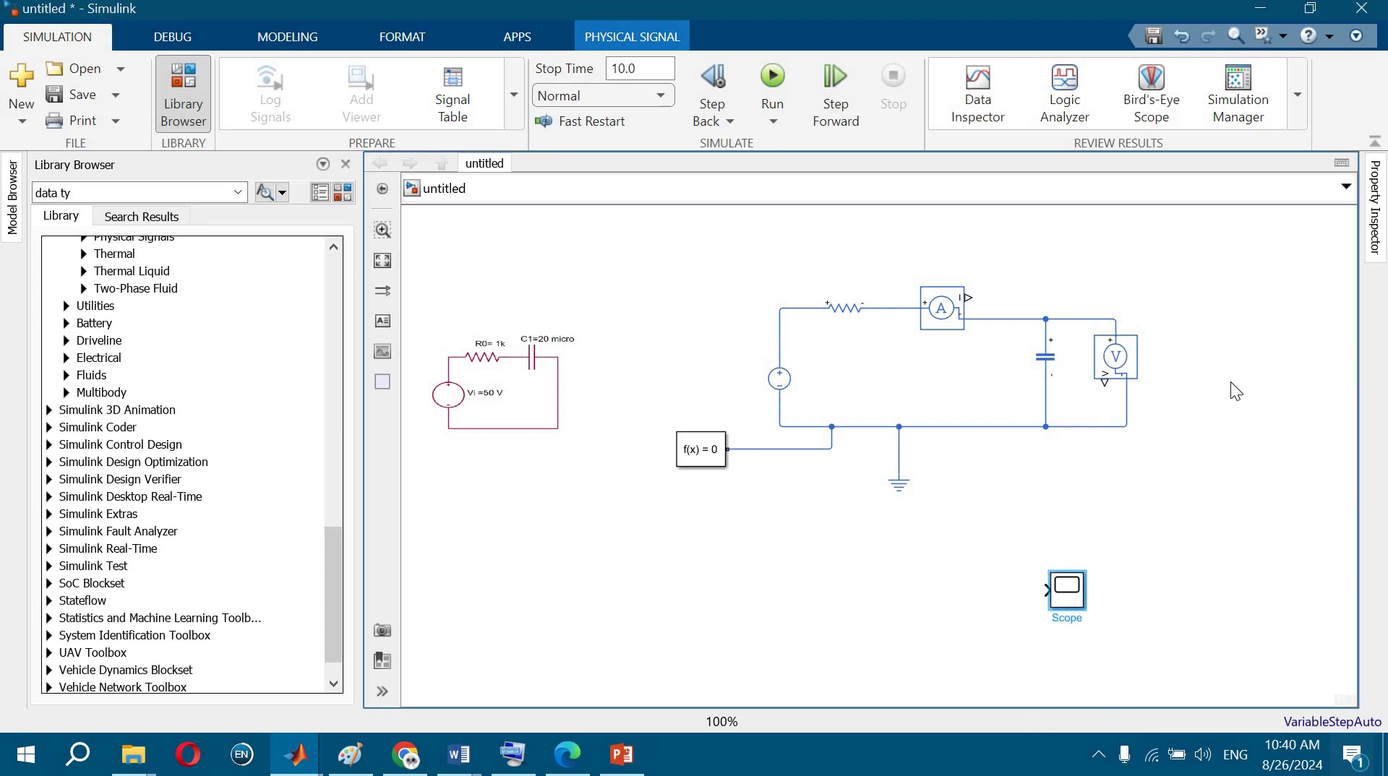
drag(1067, 590, 1258, 368)
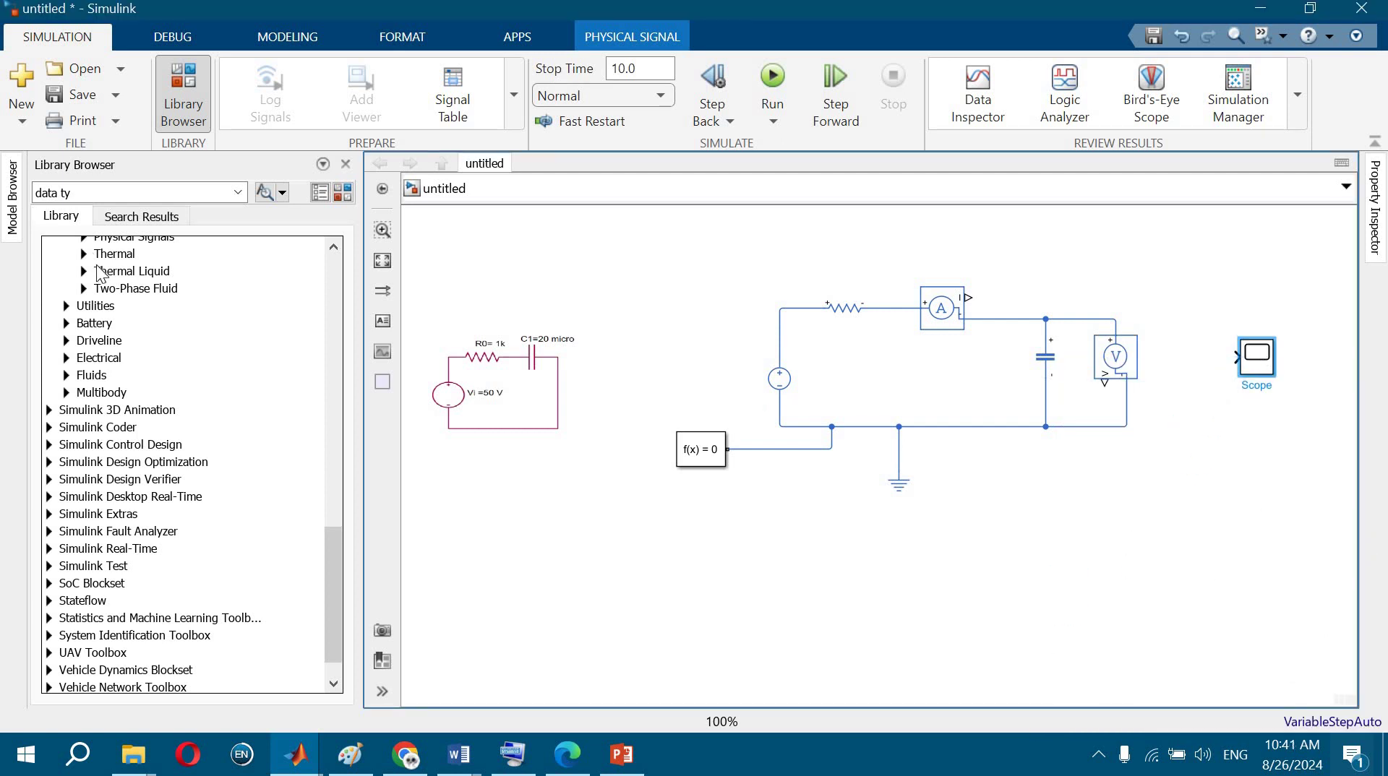
- Add a PS-Simulink Converter wired to the Scope, and paste a second Scope at upper right
scroll(60, 319, up, 2)
click(67, 392)
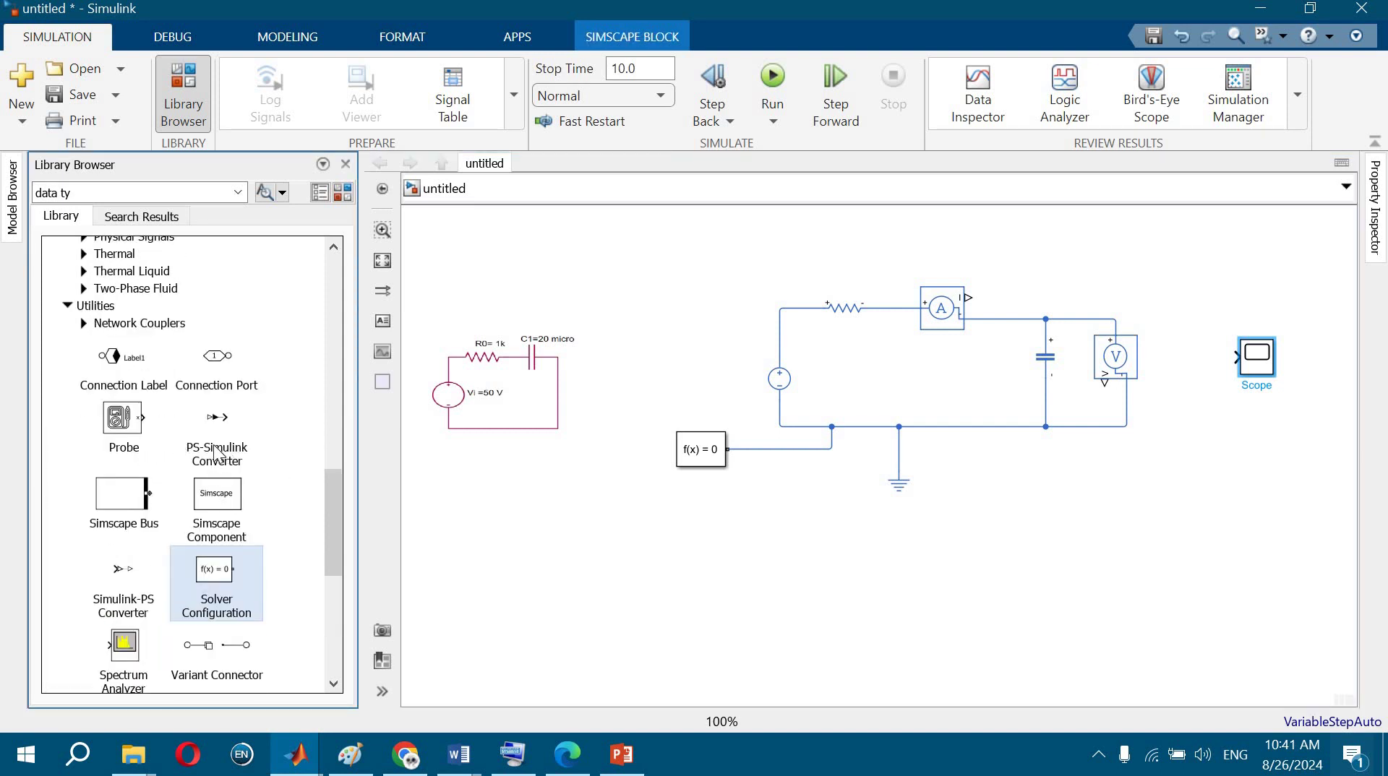
click(206, 447)
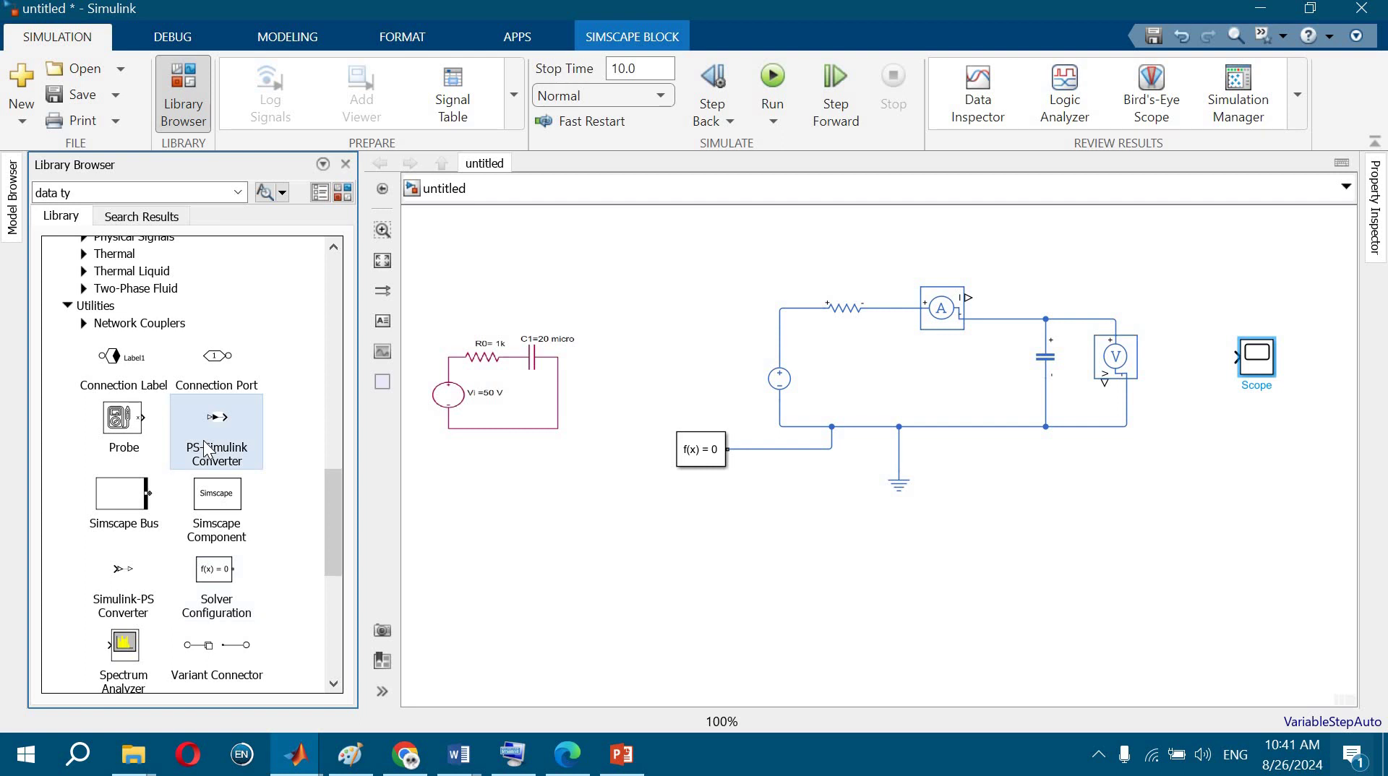
mouse_move(206, 446)
mouse_down()
mouse_move(692, 436)
mouse_move(1199, 465)
mouse_move(1139, 449)
mouse_move(1106, 408)
mouse_move(1107, 379)
mouse_up()
drag(1258, 358, 1269, 459)
key(ctrl+c)
key(ctrl+v)
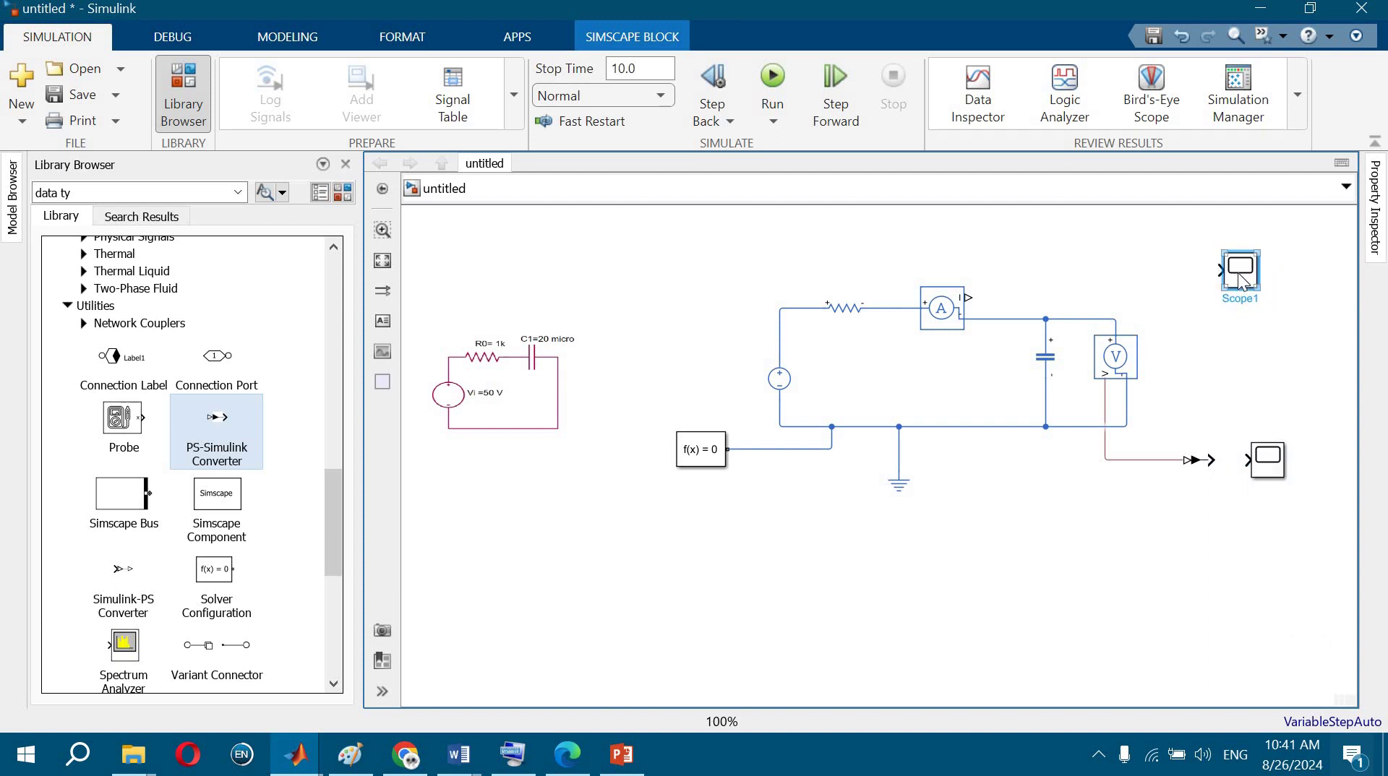
click(1236, 283)
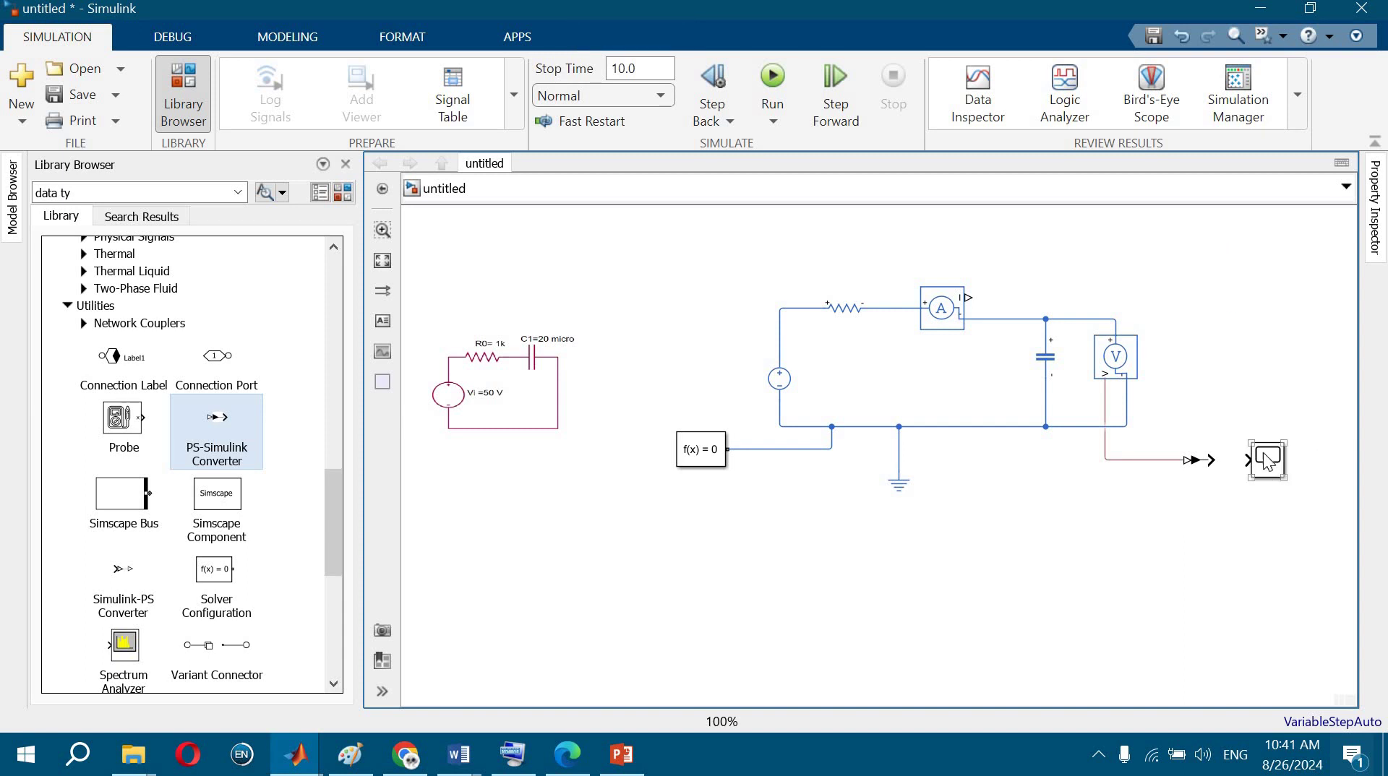
drag(1267, 462, 1286, 366)
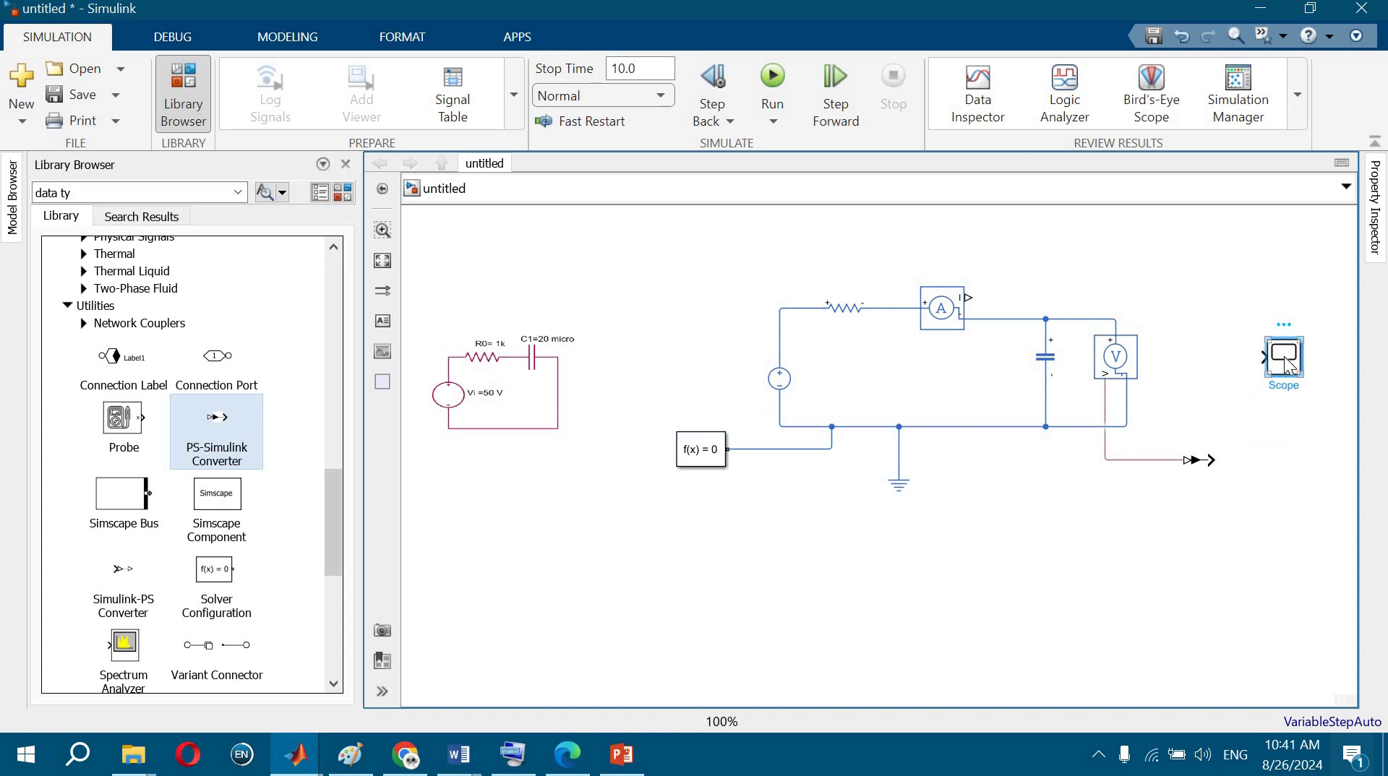
- Set the Scope to 2 input ports with two stacked axes, then close its window
double_click(1289, 365)
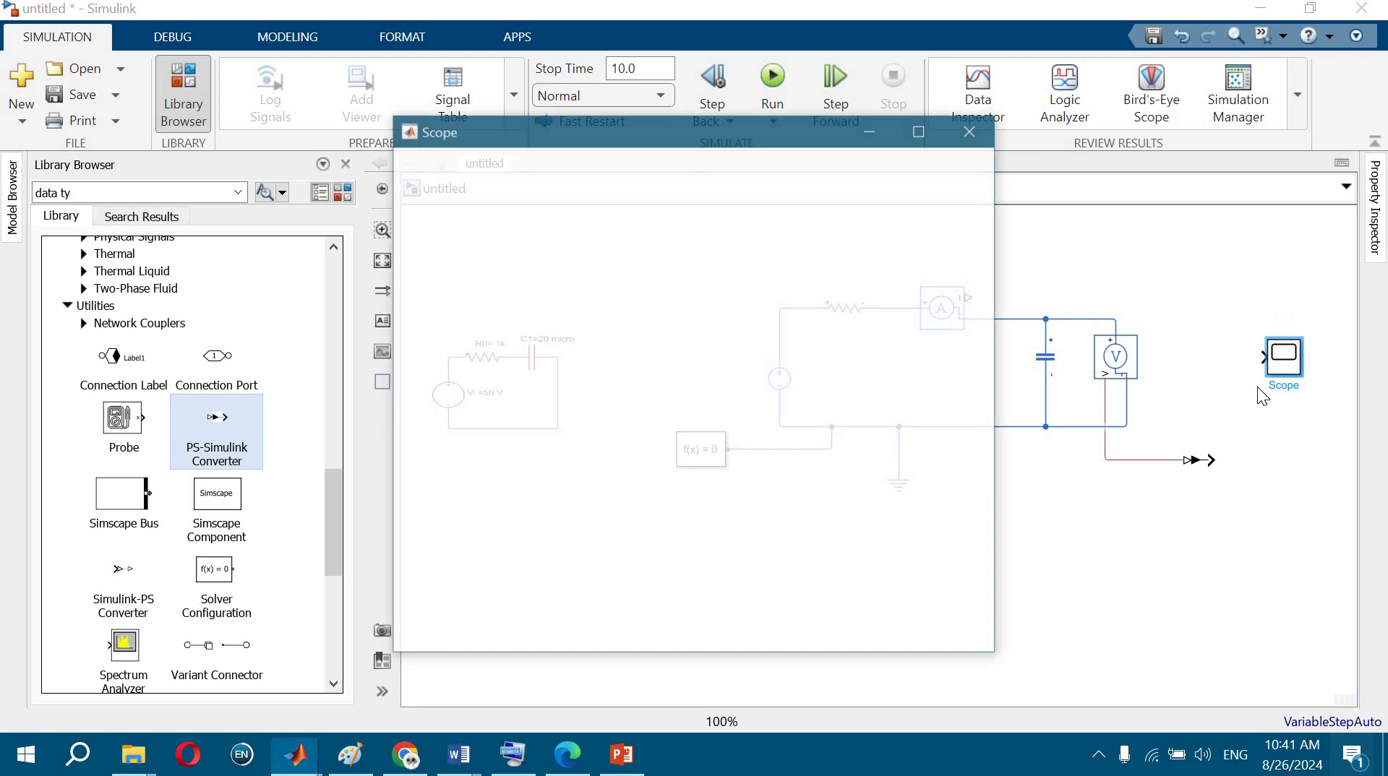
right_click(714, 335)
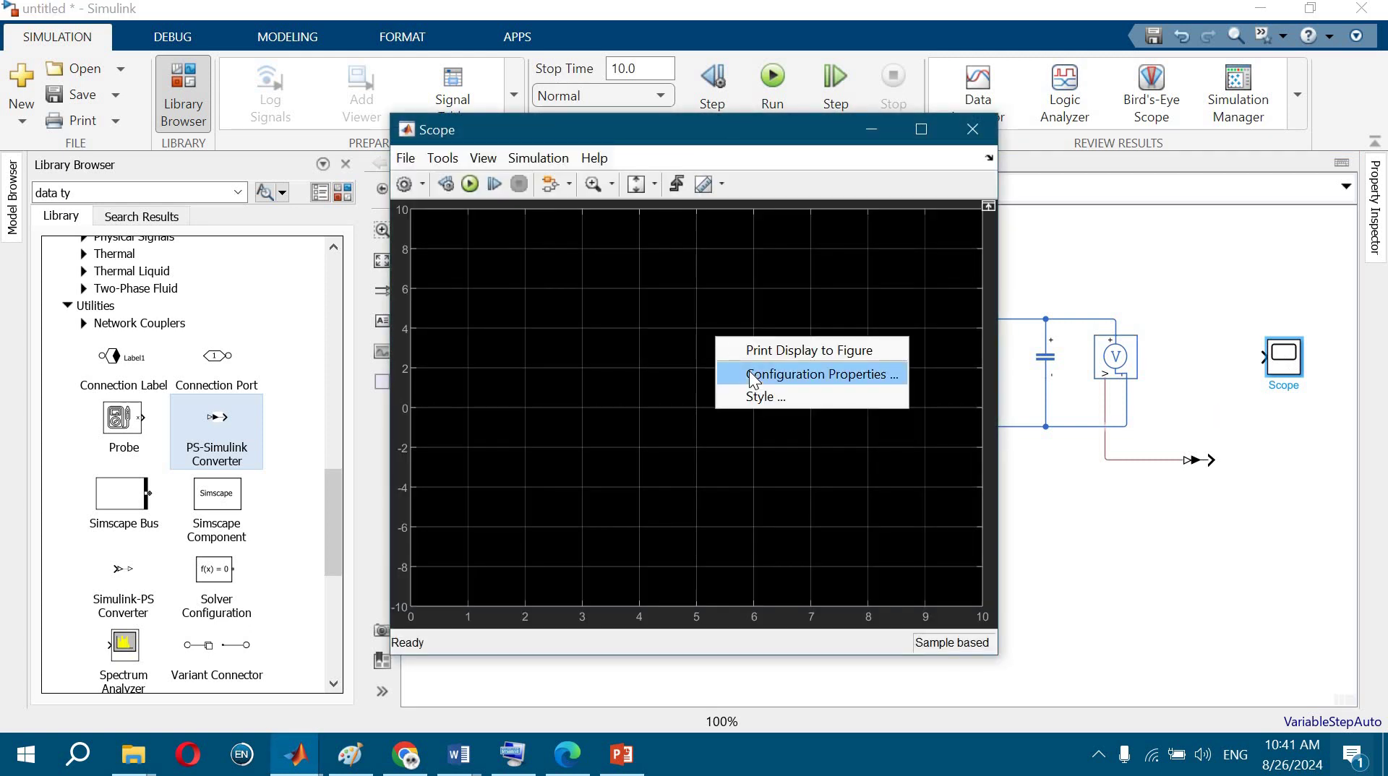
click(752, 376)
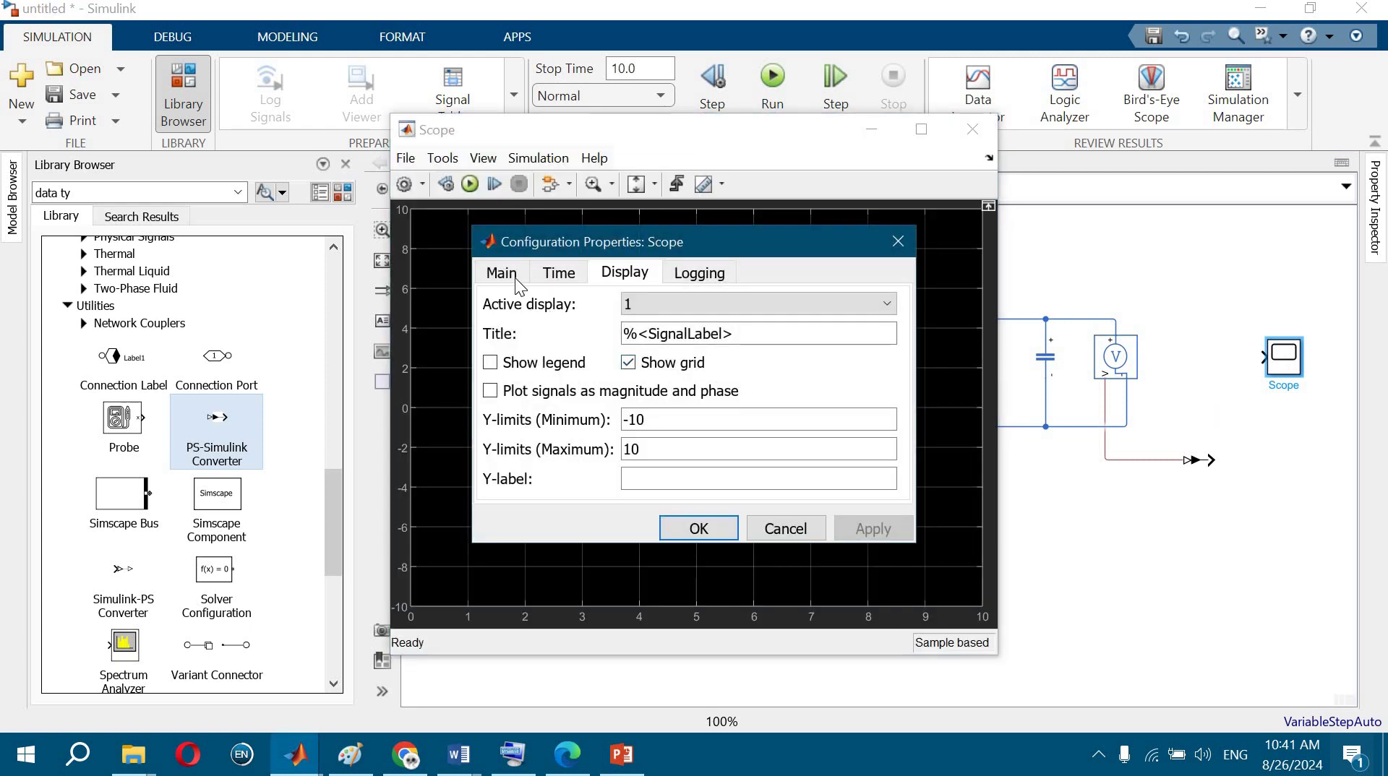
click(518, 284)
double_click(674, 359)
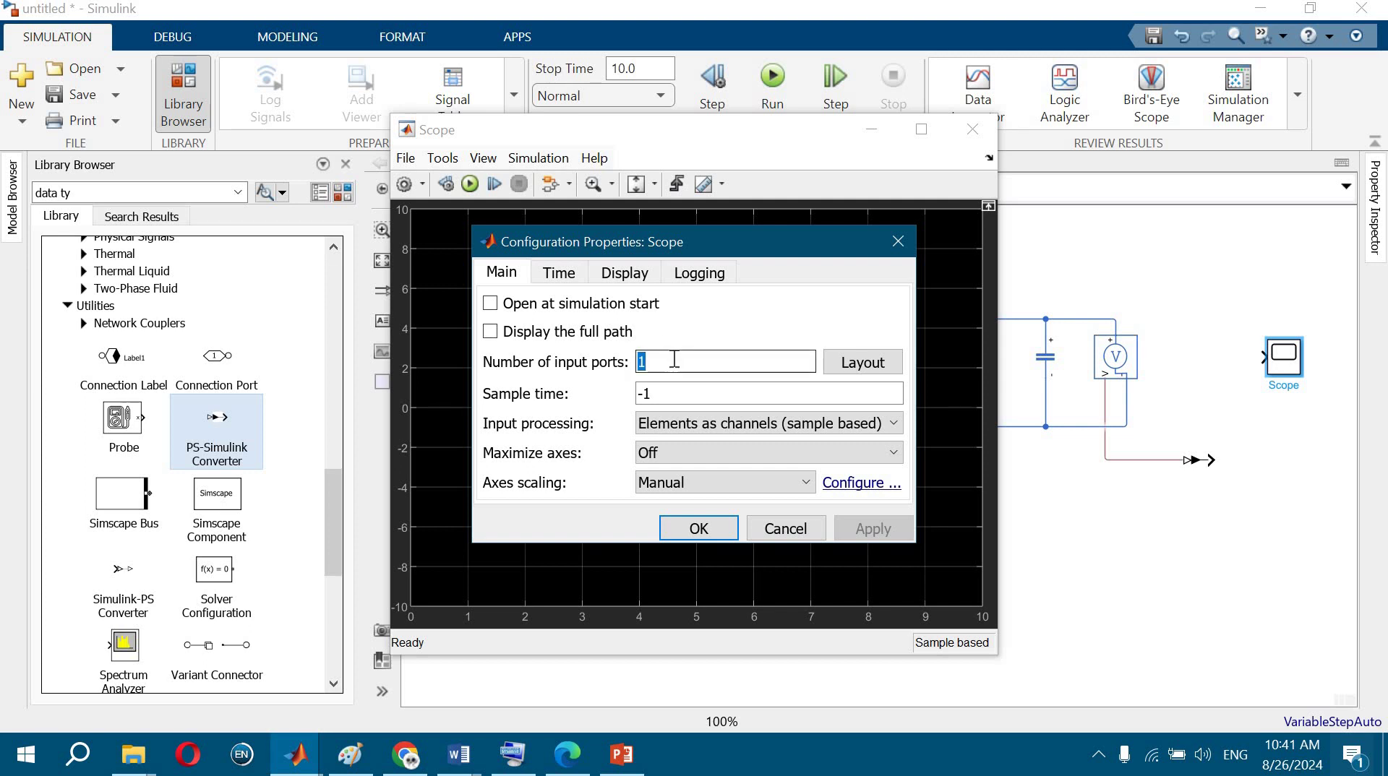
text(2)
click(856, 363)
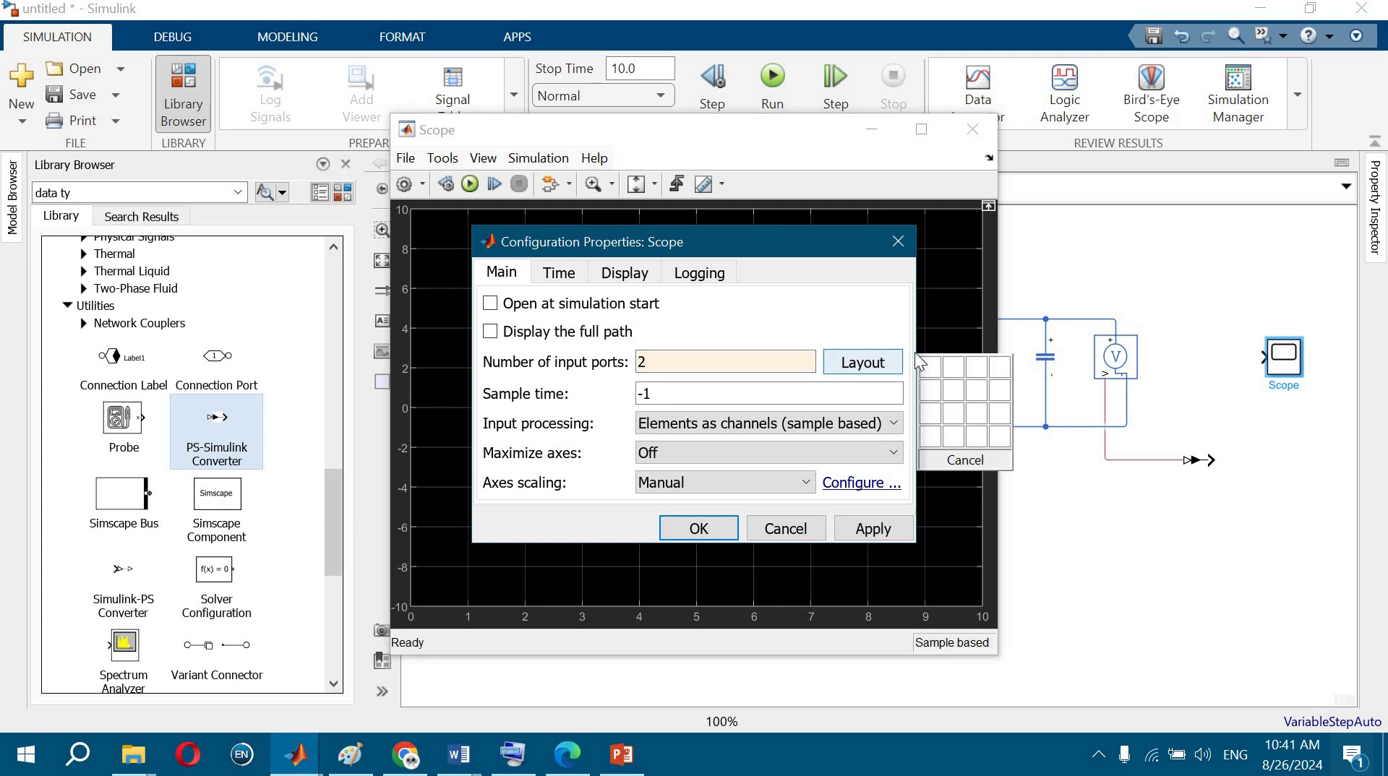
click(934, 386)
click(857, 526)
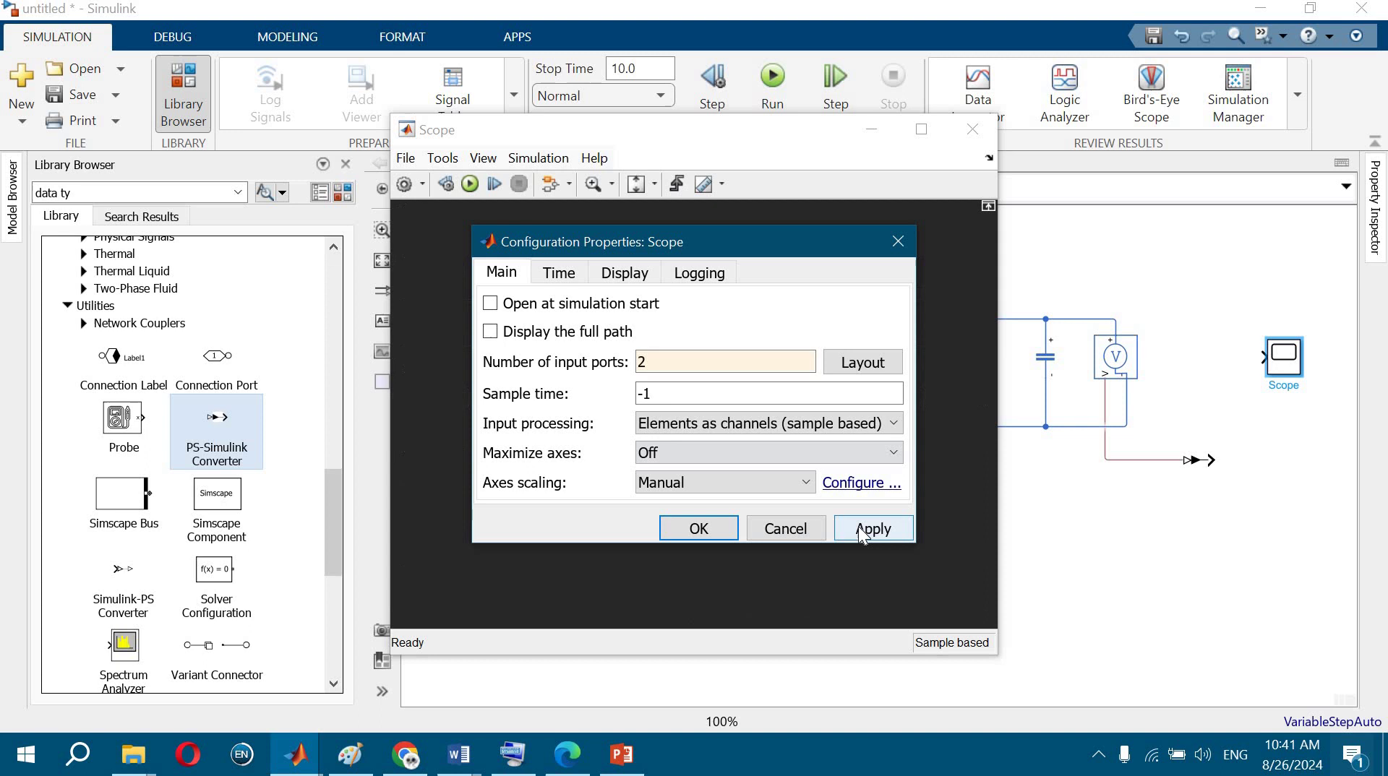
click(719, 528)
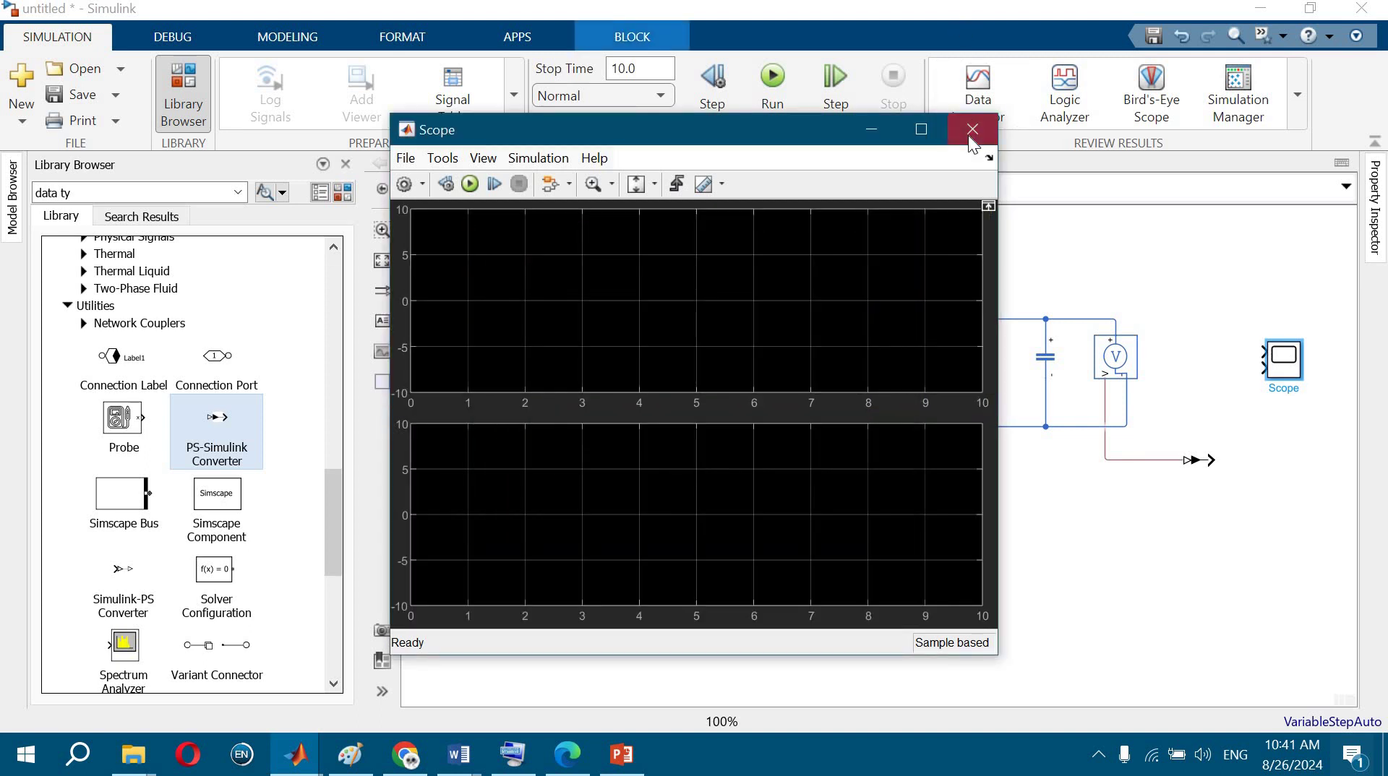
click(967, 128)
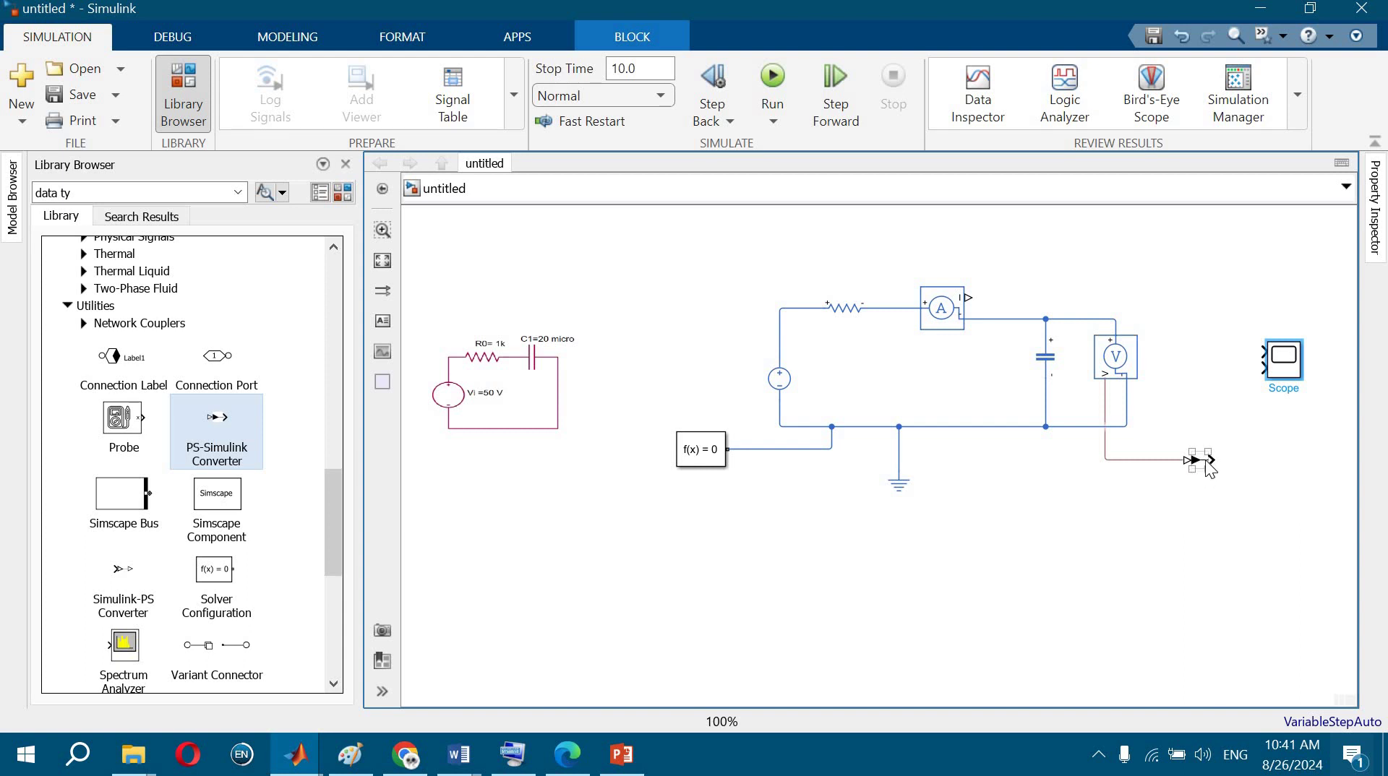
- Copy the converter for the current signal, enlarge the Scope, and wire both converters to its inputs
drag(1200, 462, 966, 297)
click(1017, 266)
click(1301, 369)
drag(1268, 341, 1261, 240)
drag(1113, 254, 1258, 275)
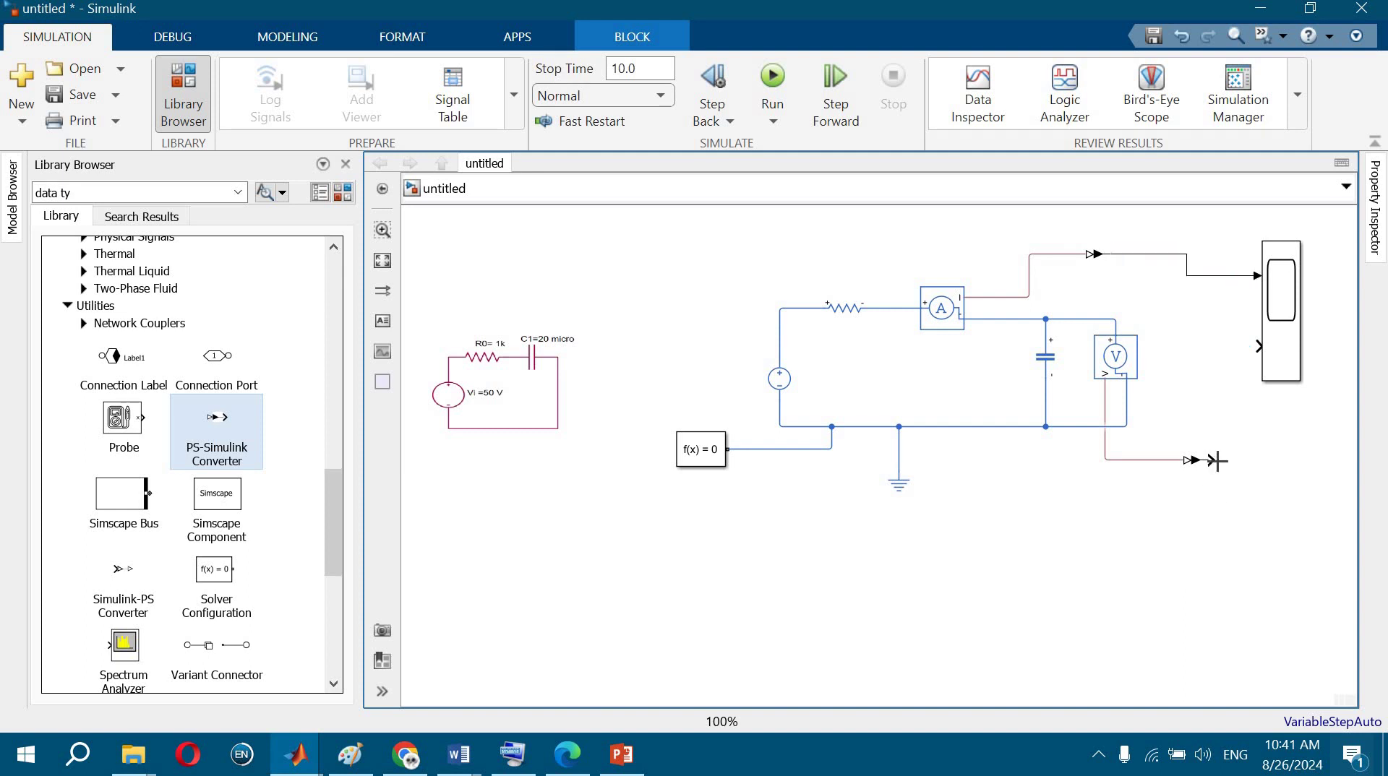
drag(1217, 462, 1258, 346)
click(780, 374)
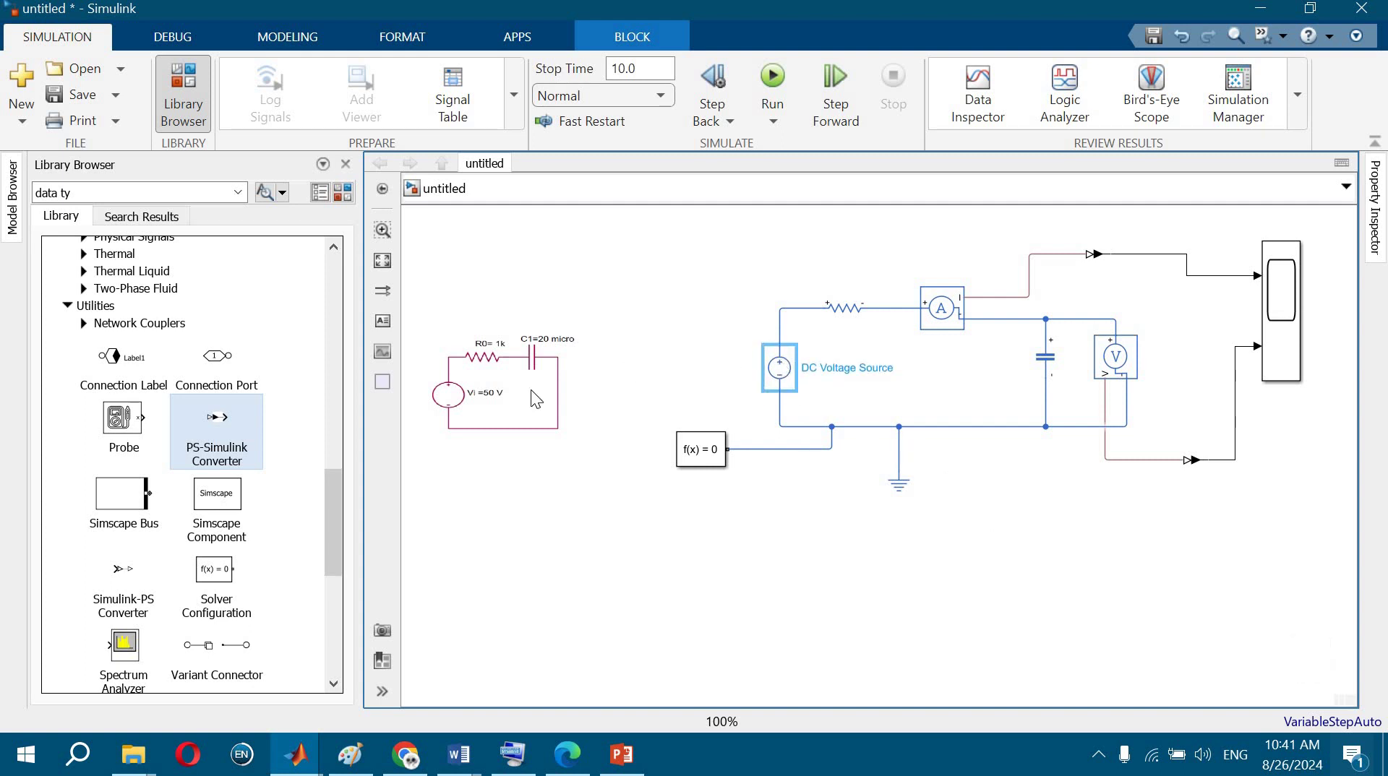
- Set the DC Voltage Source's constant voltage to 50 V
double_click(788, 374)
click(656, 318)
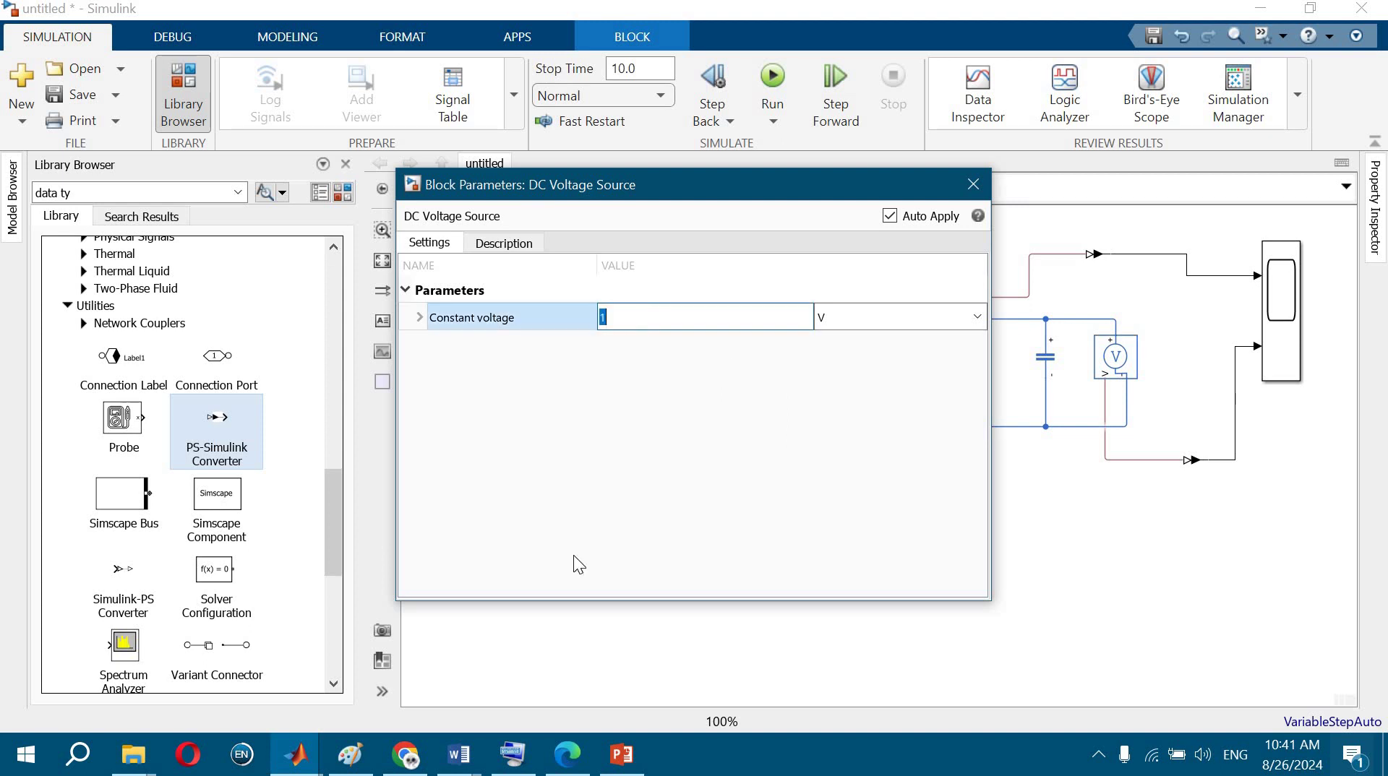
click(512, 754)
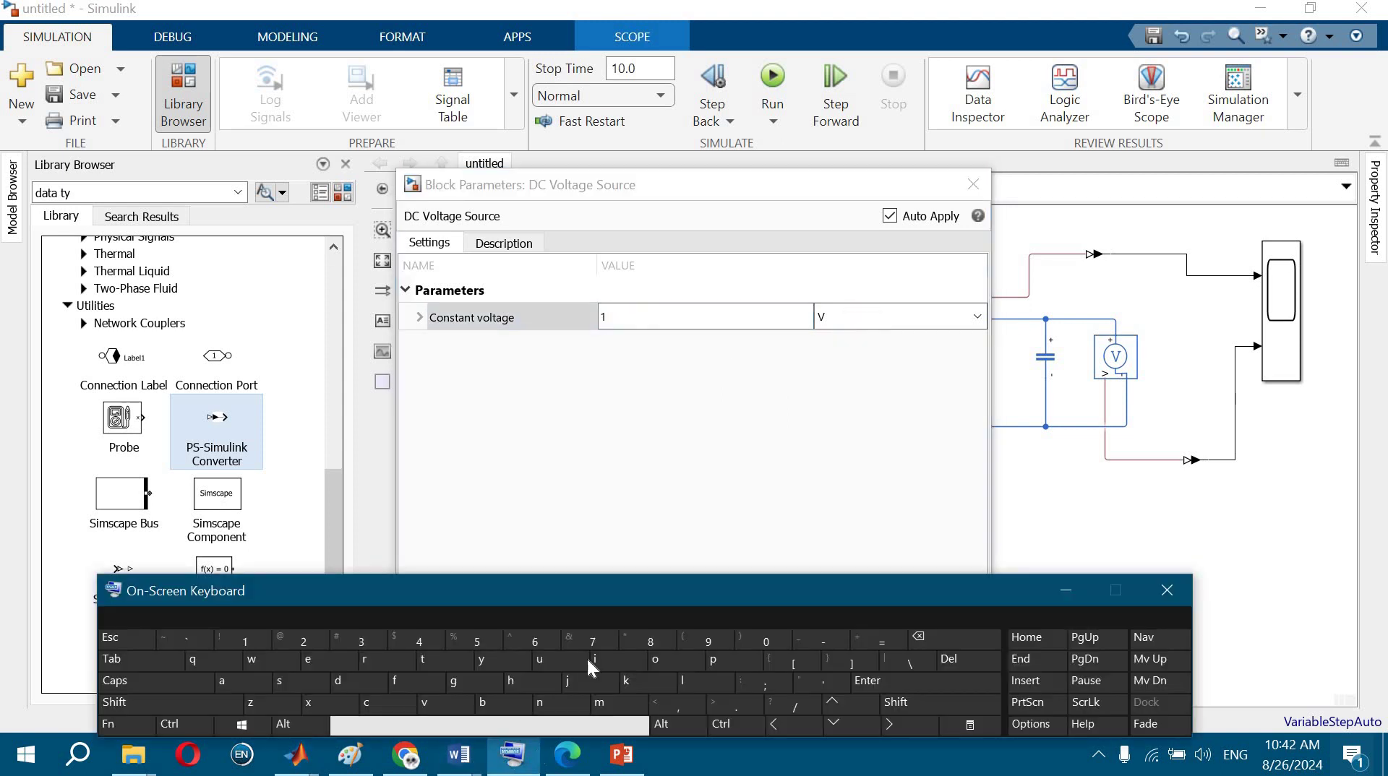
click(623, 318)
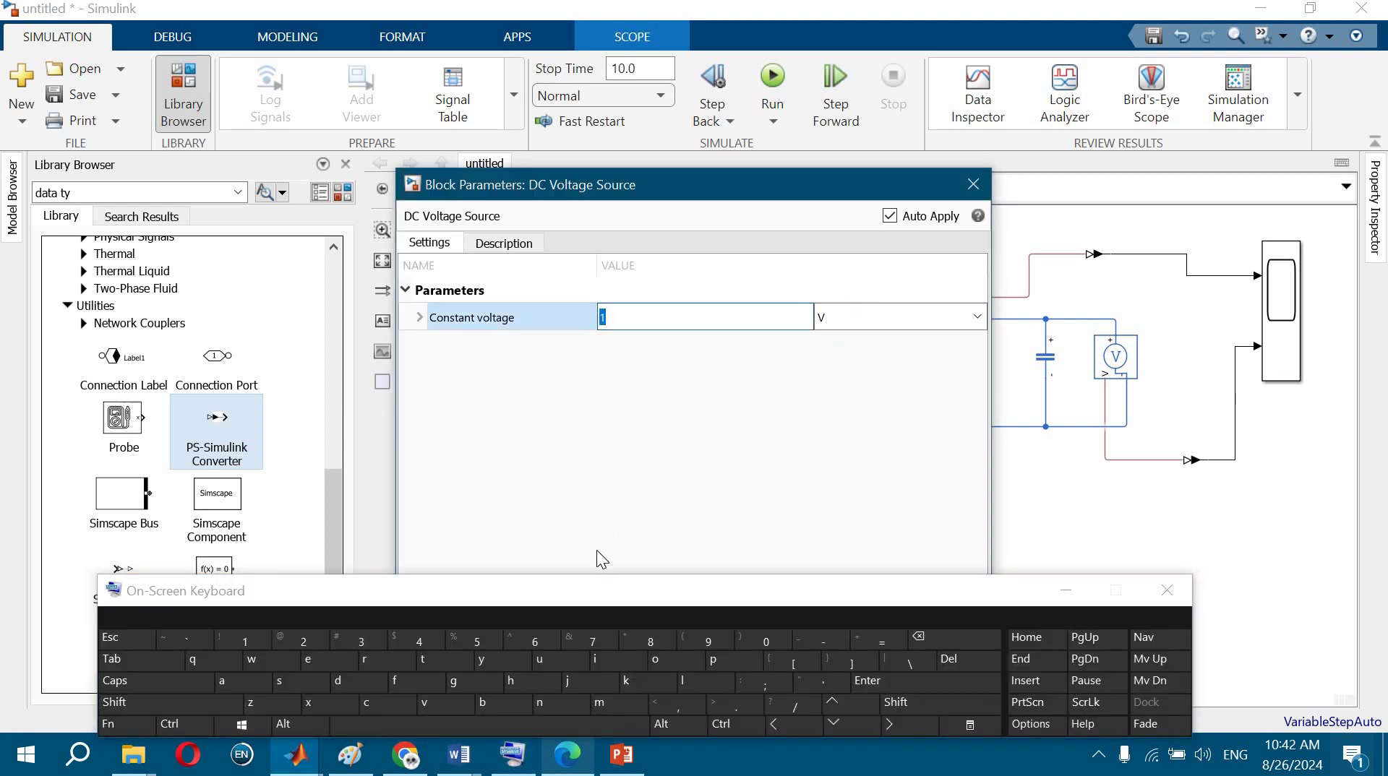
click(477, 641)
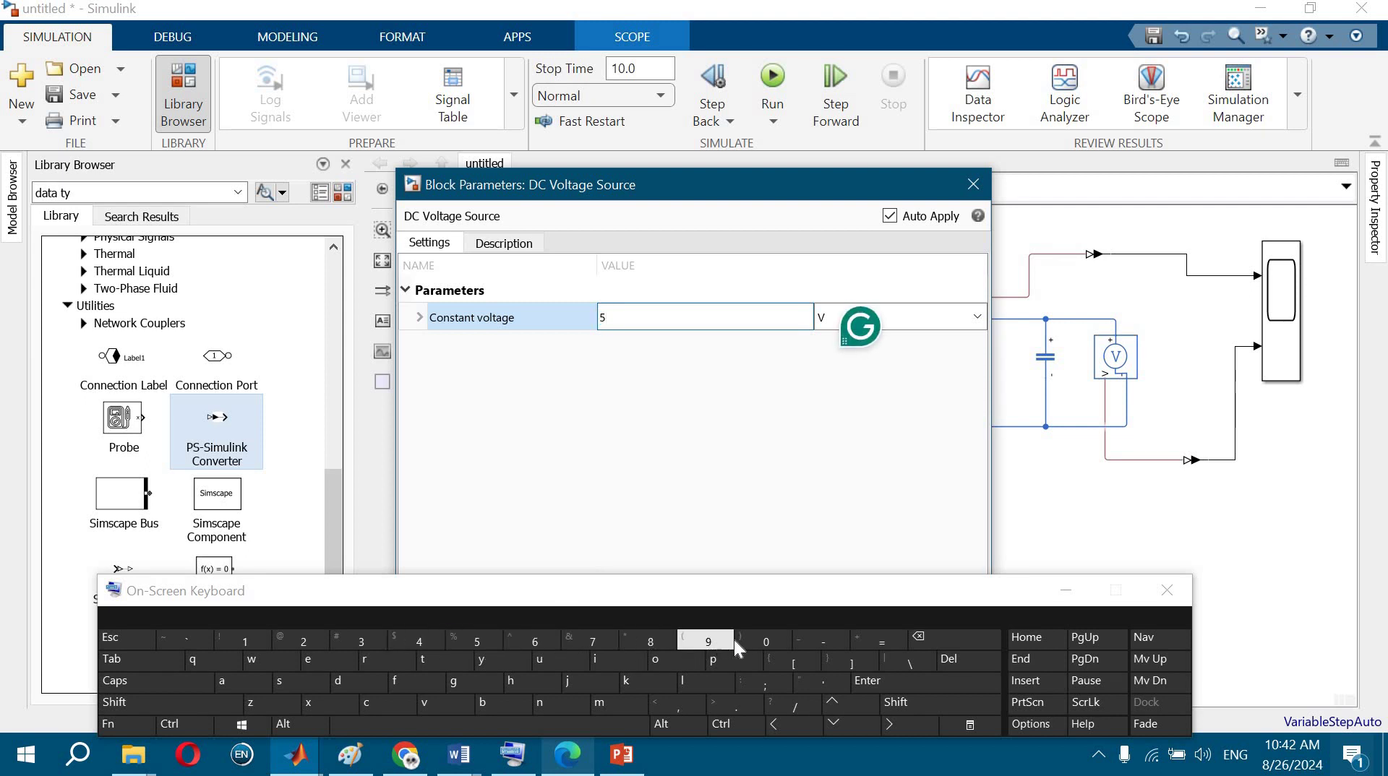
click(766, 641)
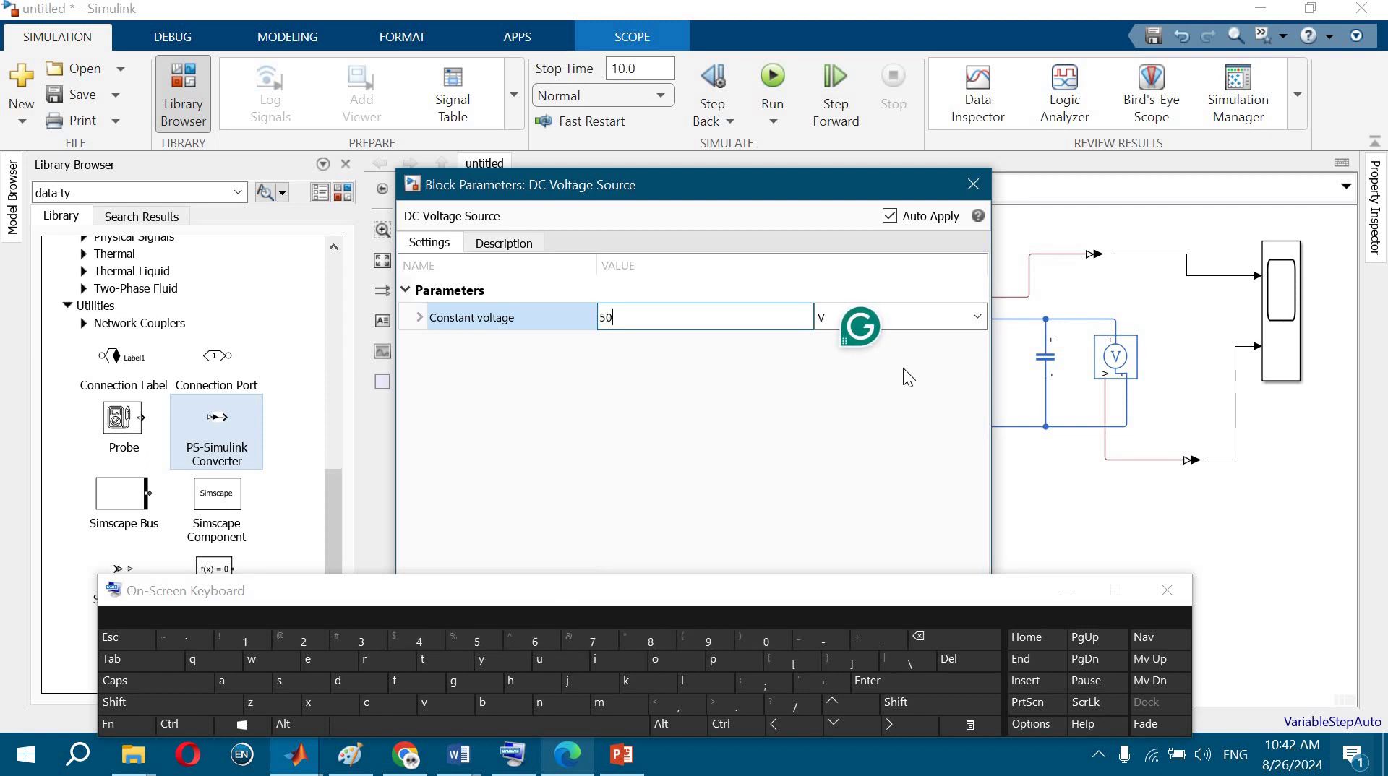
click(971, 185)
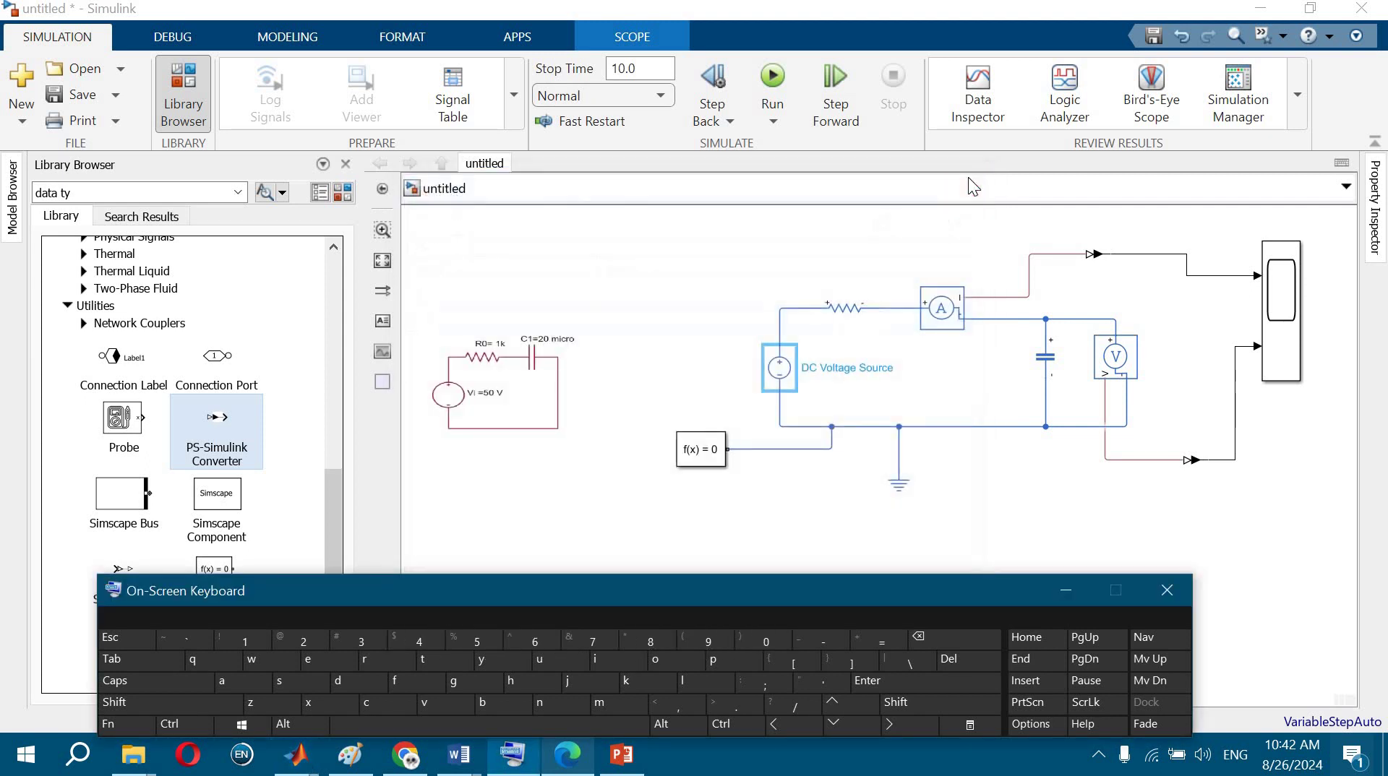
- Set the Resistor's resistance to 100 Ohm
double_click(844, 308)
click(666, 279)
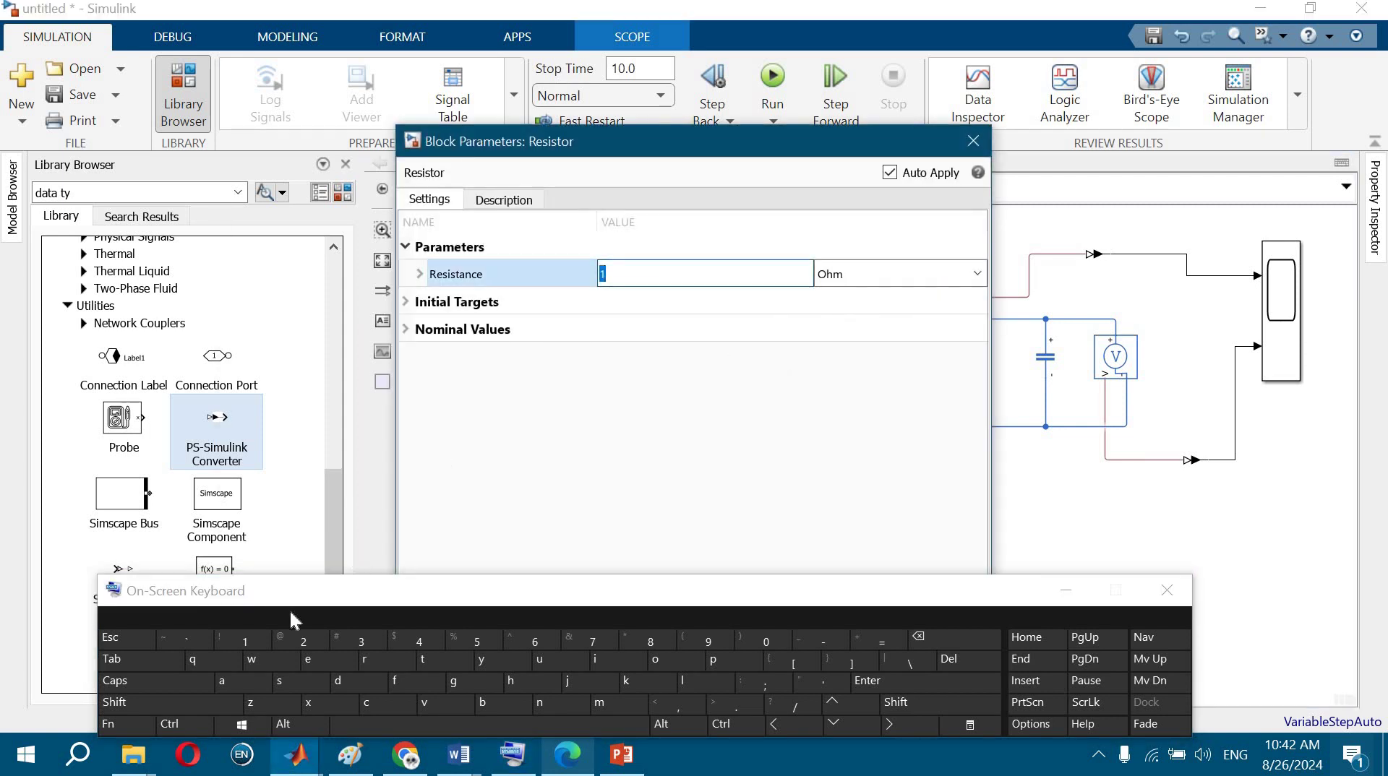
click(250, 643)
click(769, 641)
click(769, 640)
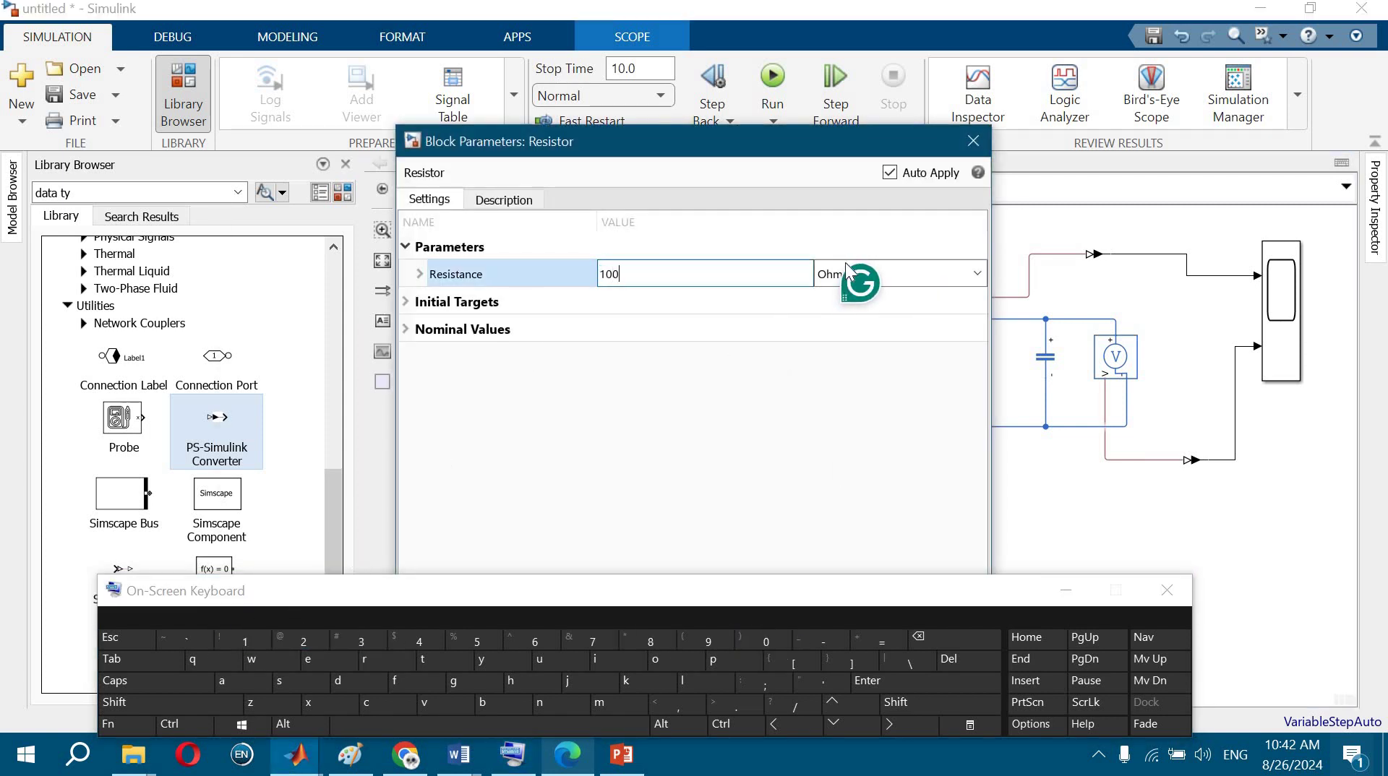
click(972, 152)
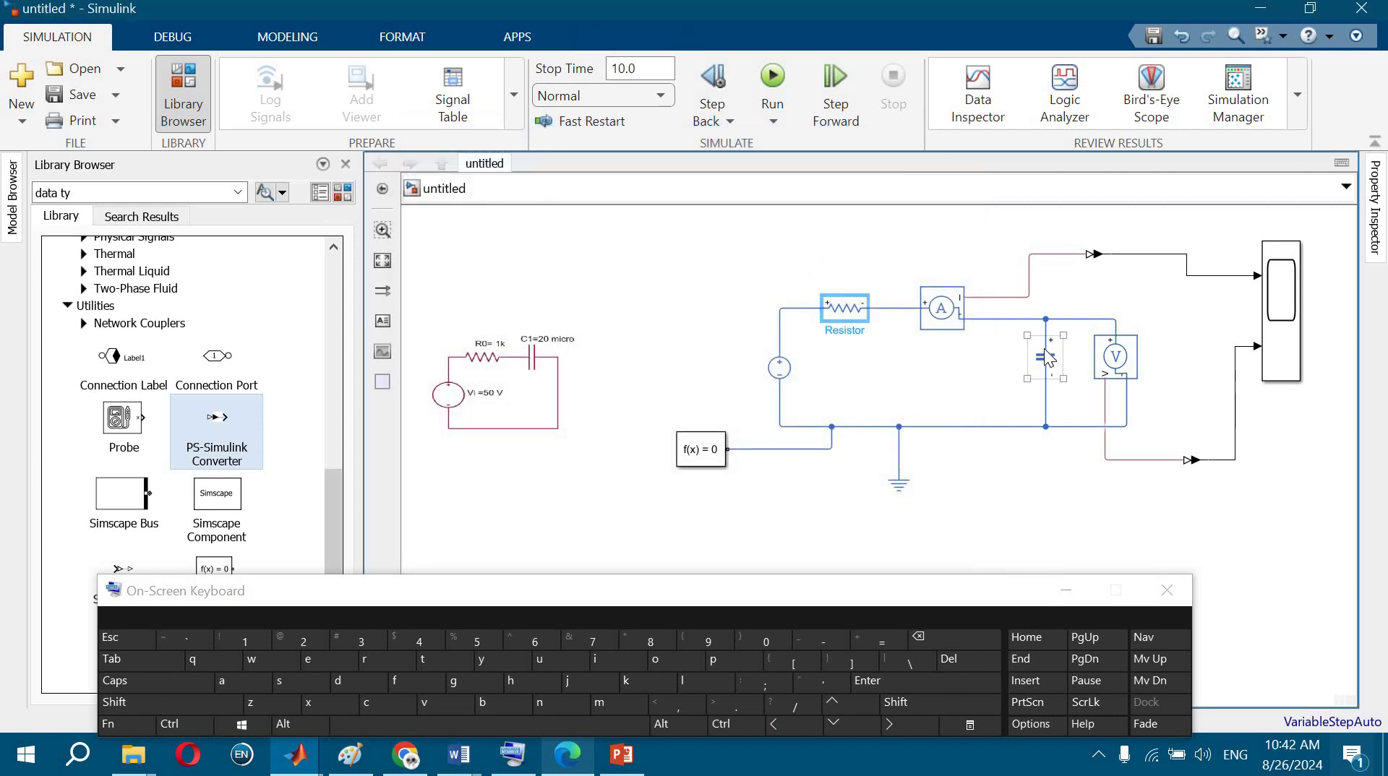
- Change the Capacitor's capacitance to 20 with unit uF
double_click(1048, 357)
click(712, 272)
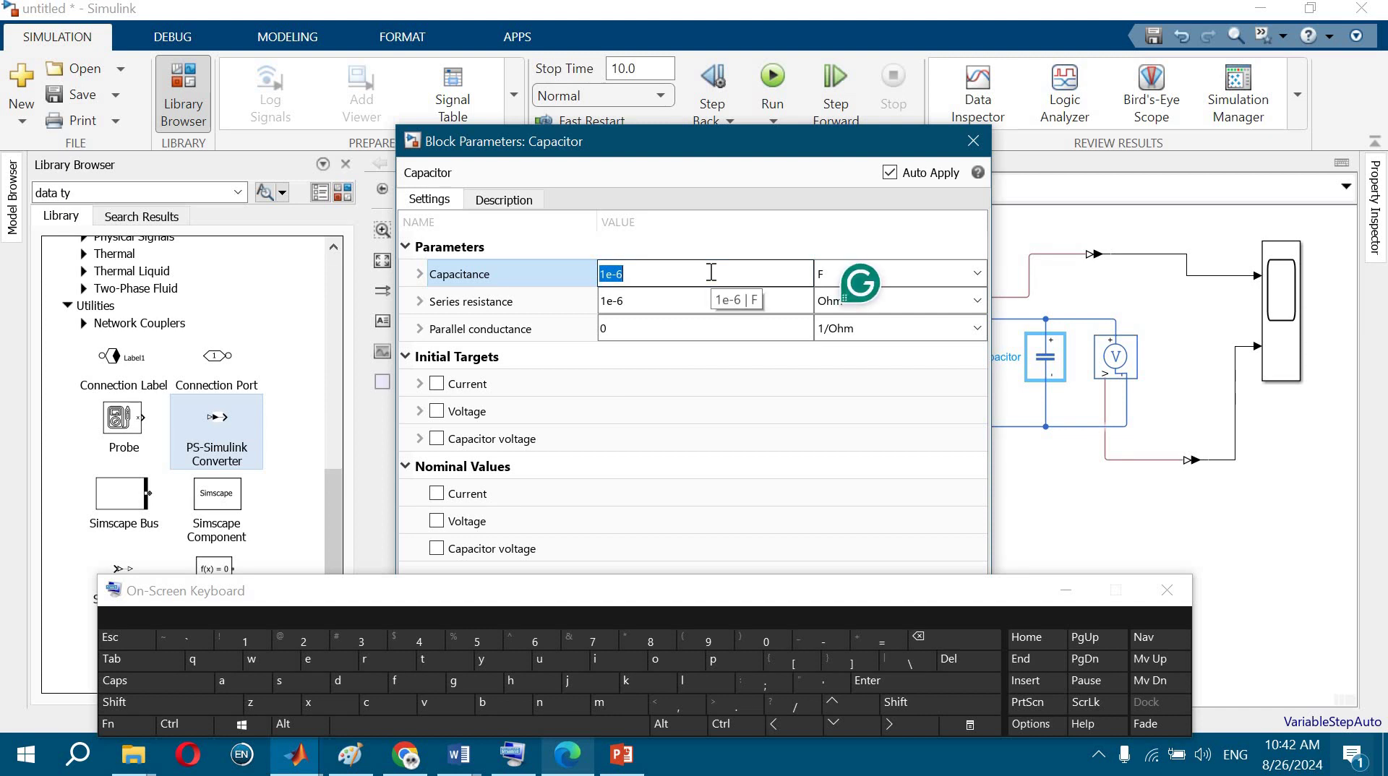
click(711, 272)
key(BackSpace)
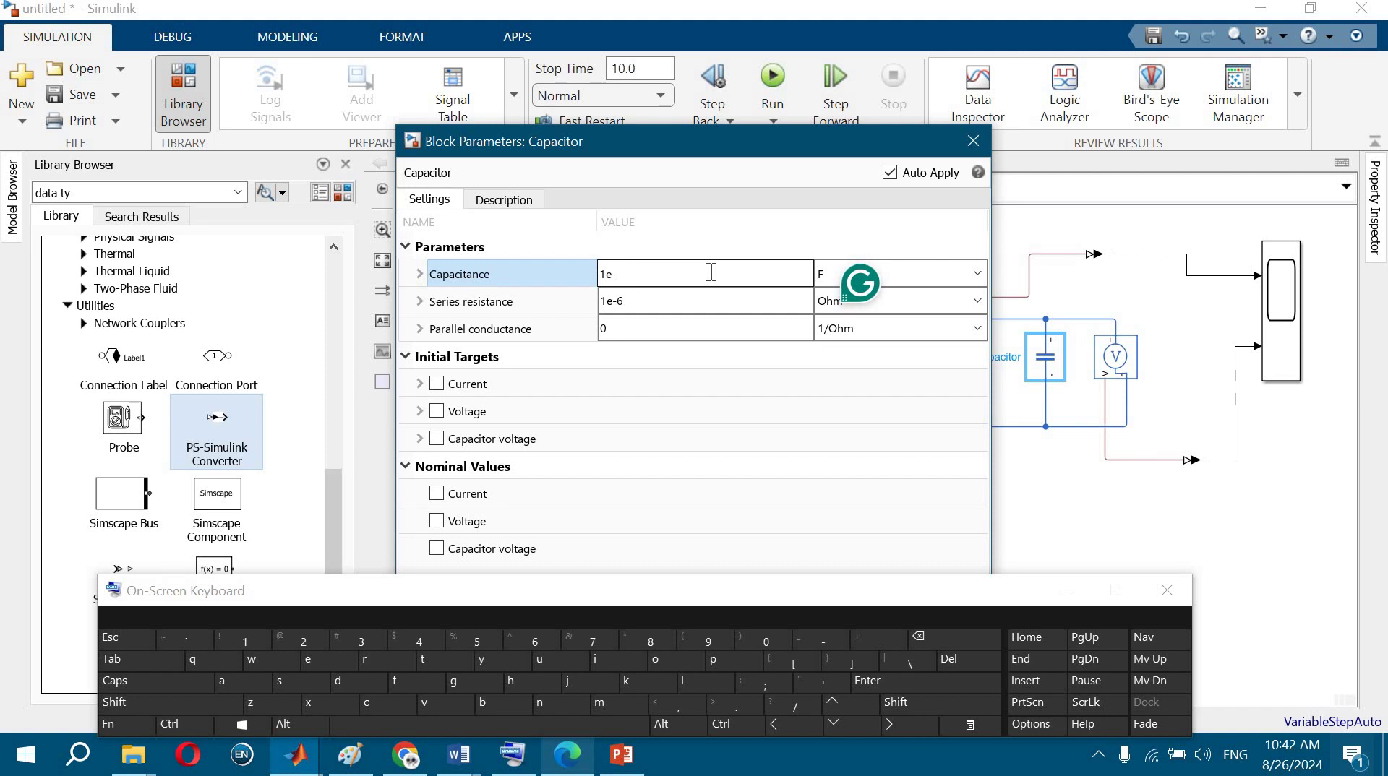
text(3)
click(600, 274)
drag(1023, 163, 1004, 152)
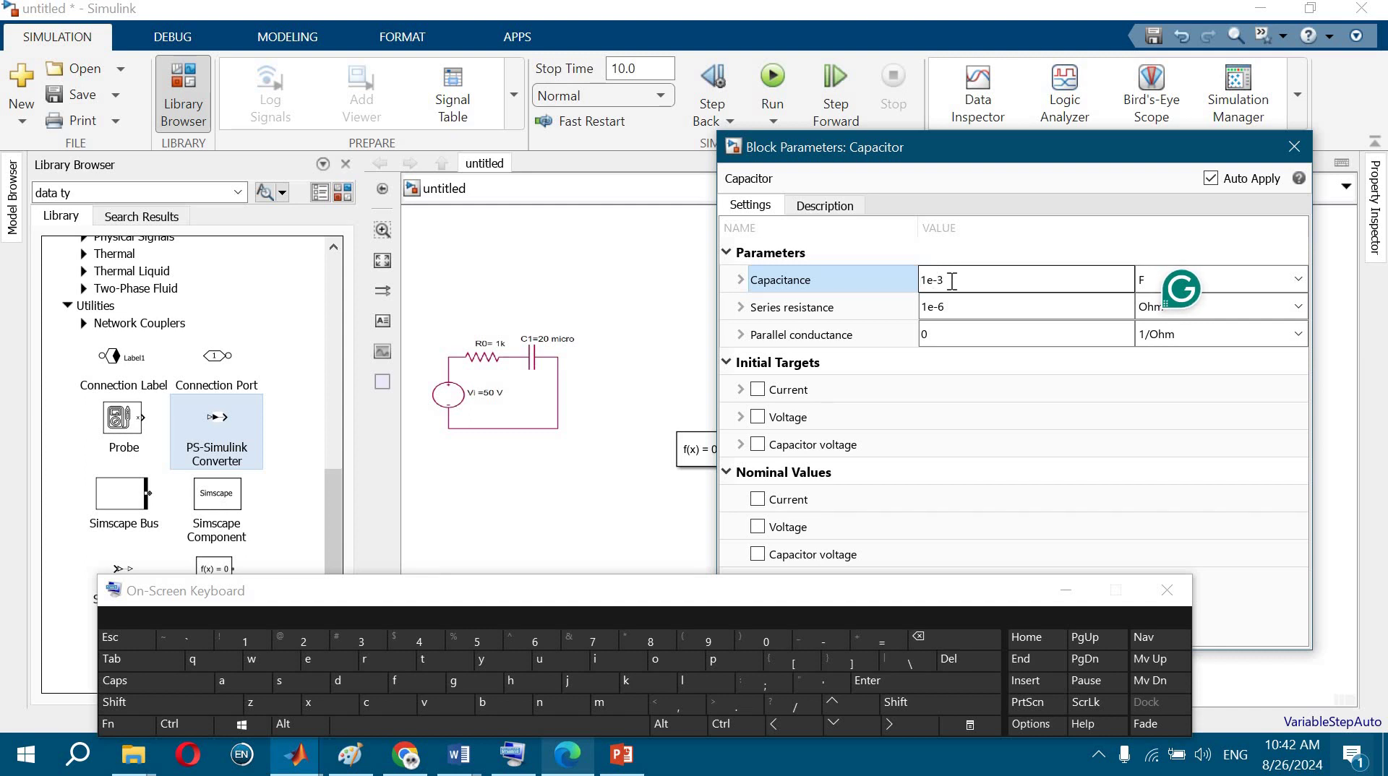
text(6)
key(BackSpace)
click(301, 643)
click(779, 646)
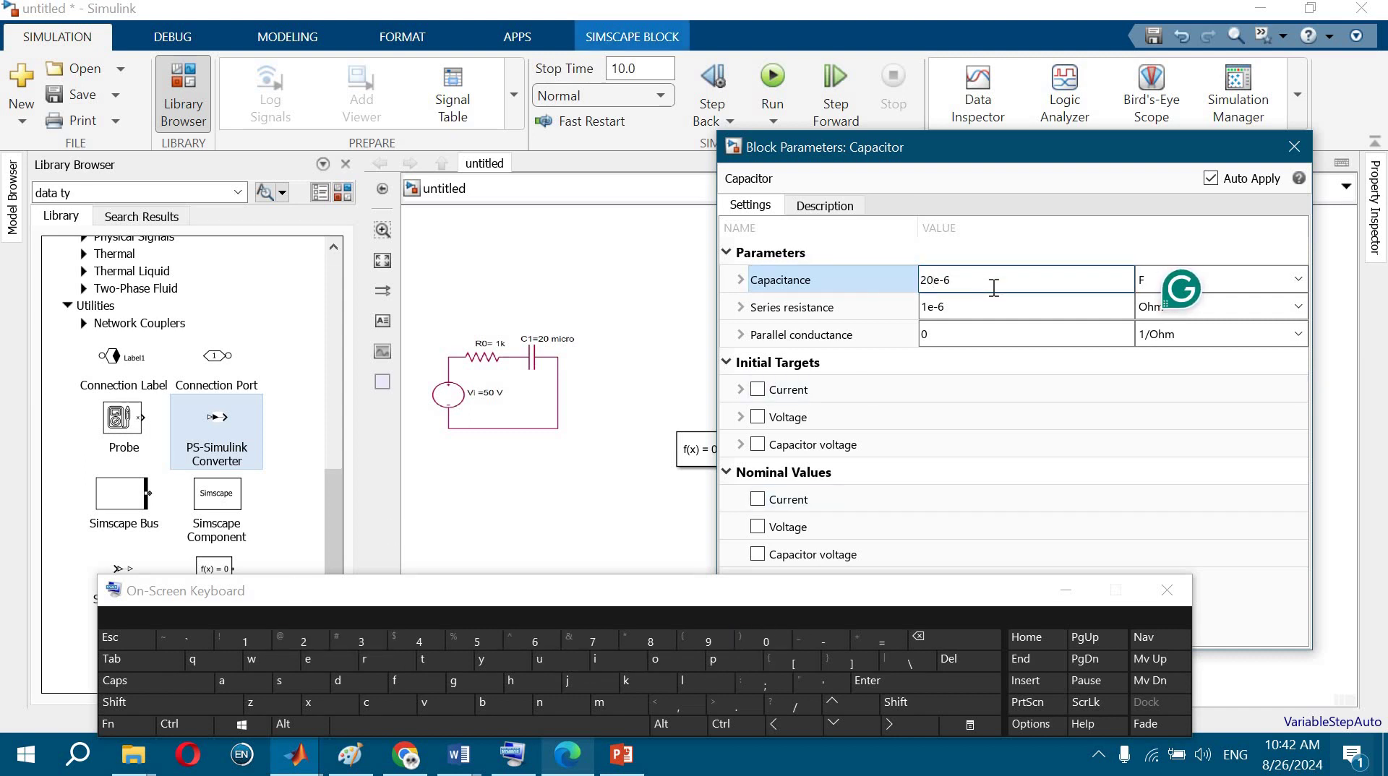
key(BackSpace)
key(BackSpace)
key(BackSpace)
click(1297, 279)
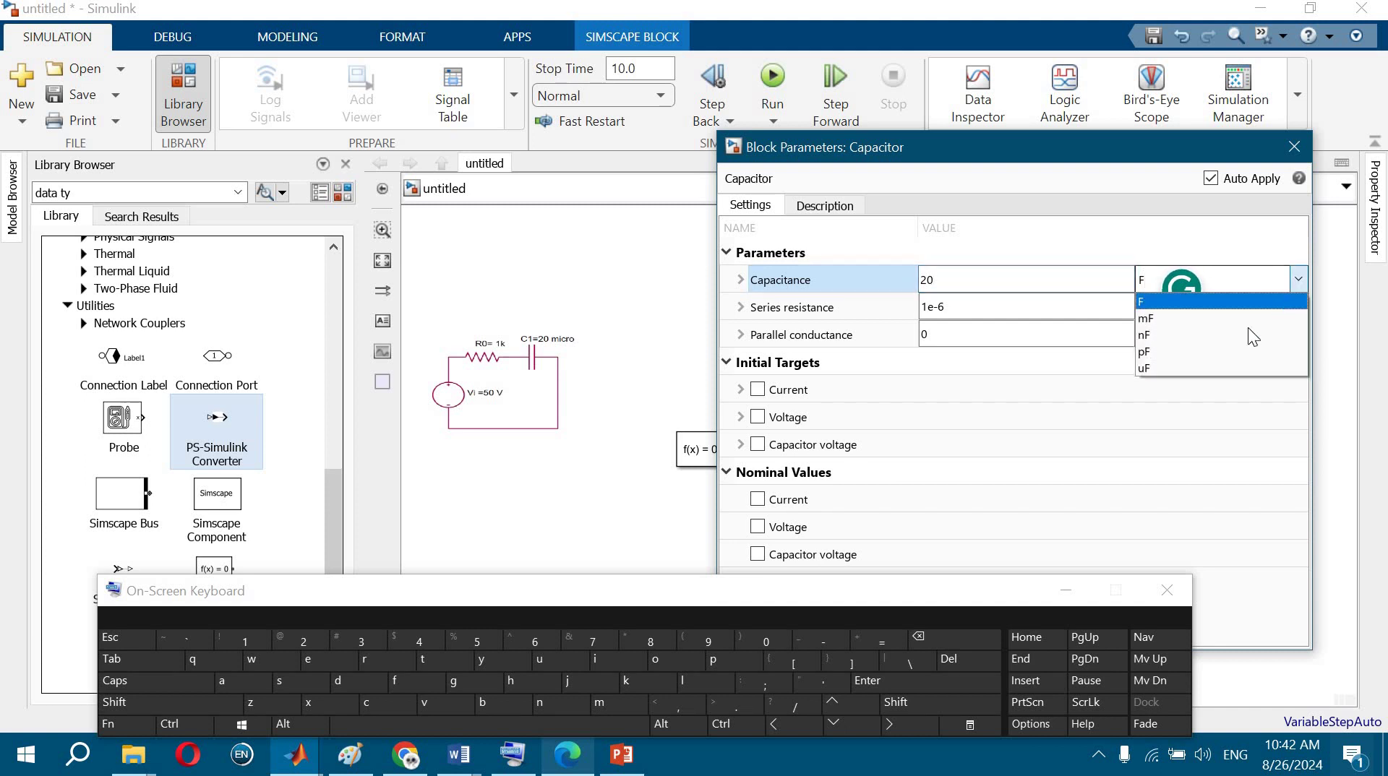
click(1210, 362)
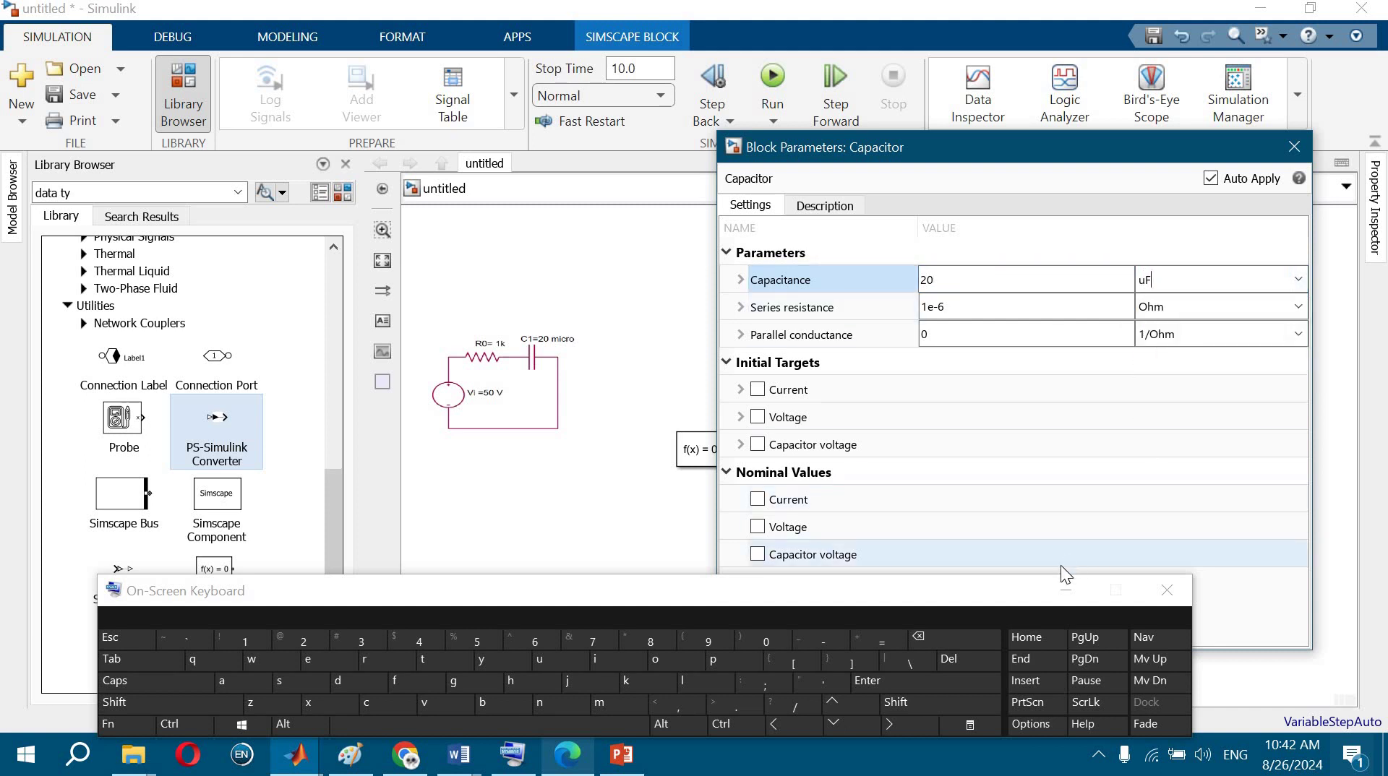
click(1065, 591)
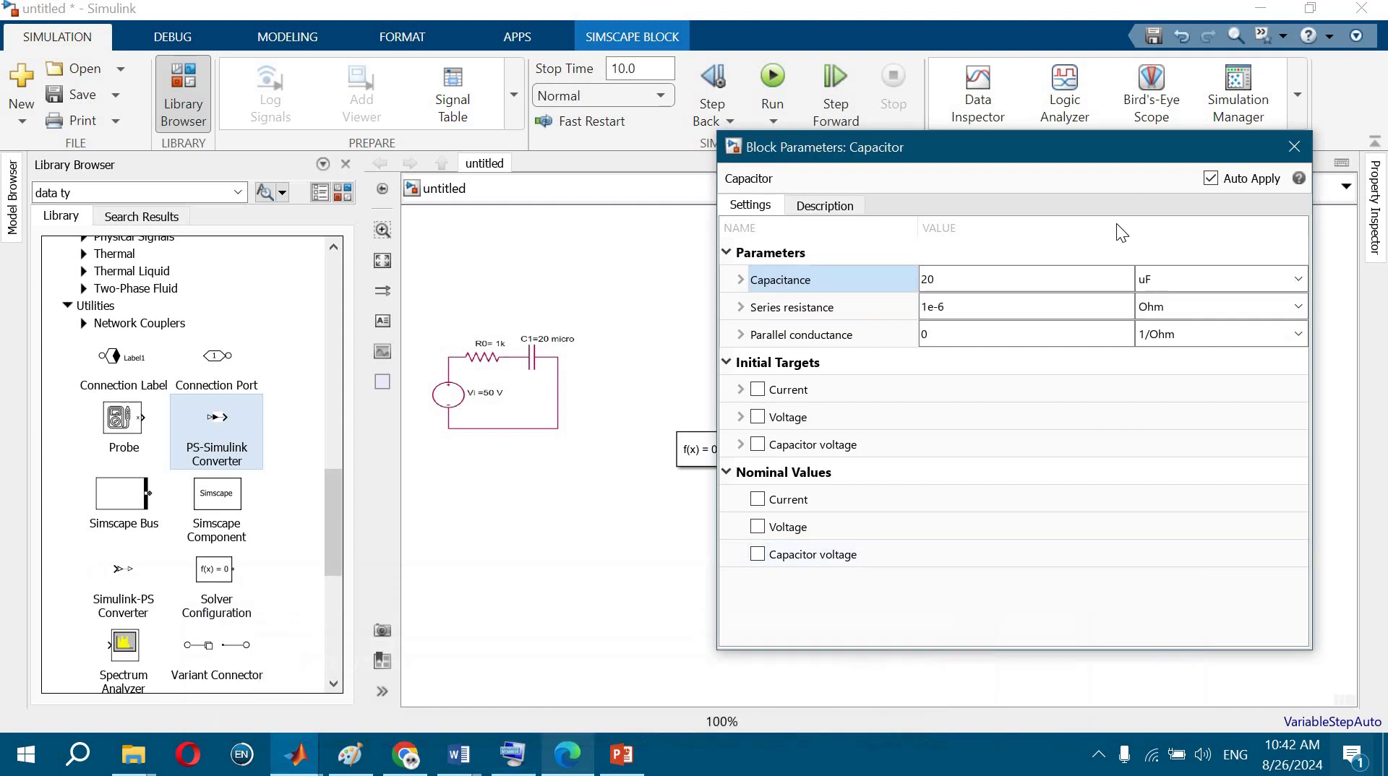
- Close the capacitor parameters and run the charging circuit with a 10 s stop time
click(1294, 147)
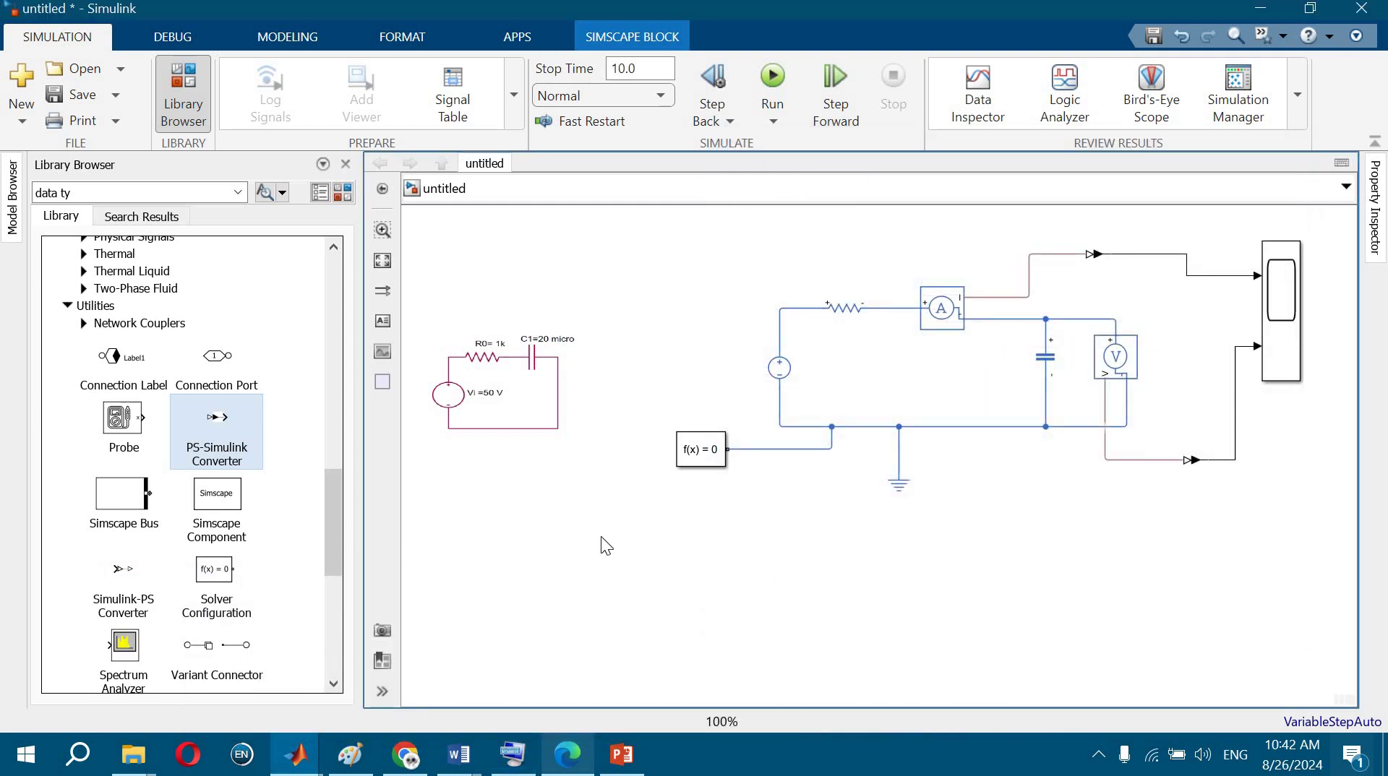
scroll(600, 537, down, 3)
scroll(899, 480, up, 3)
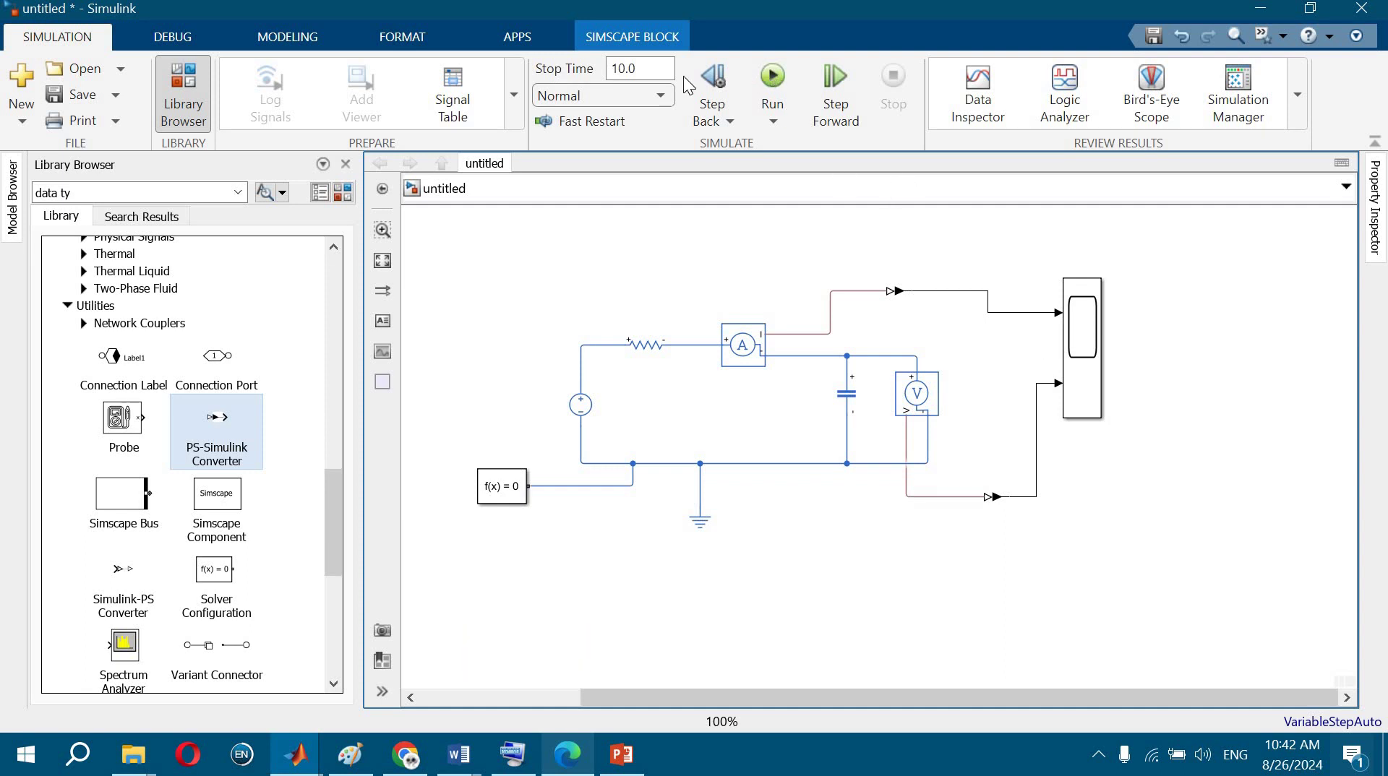
click(654, 70)
click(775, 78)
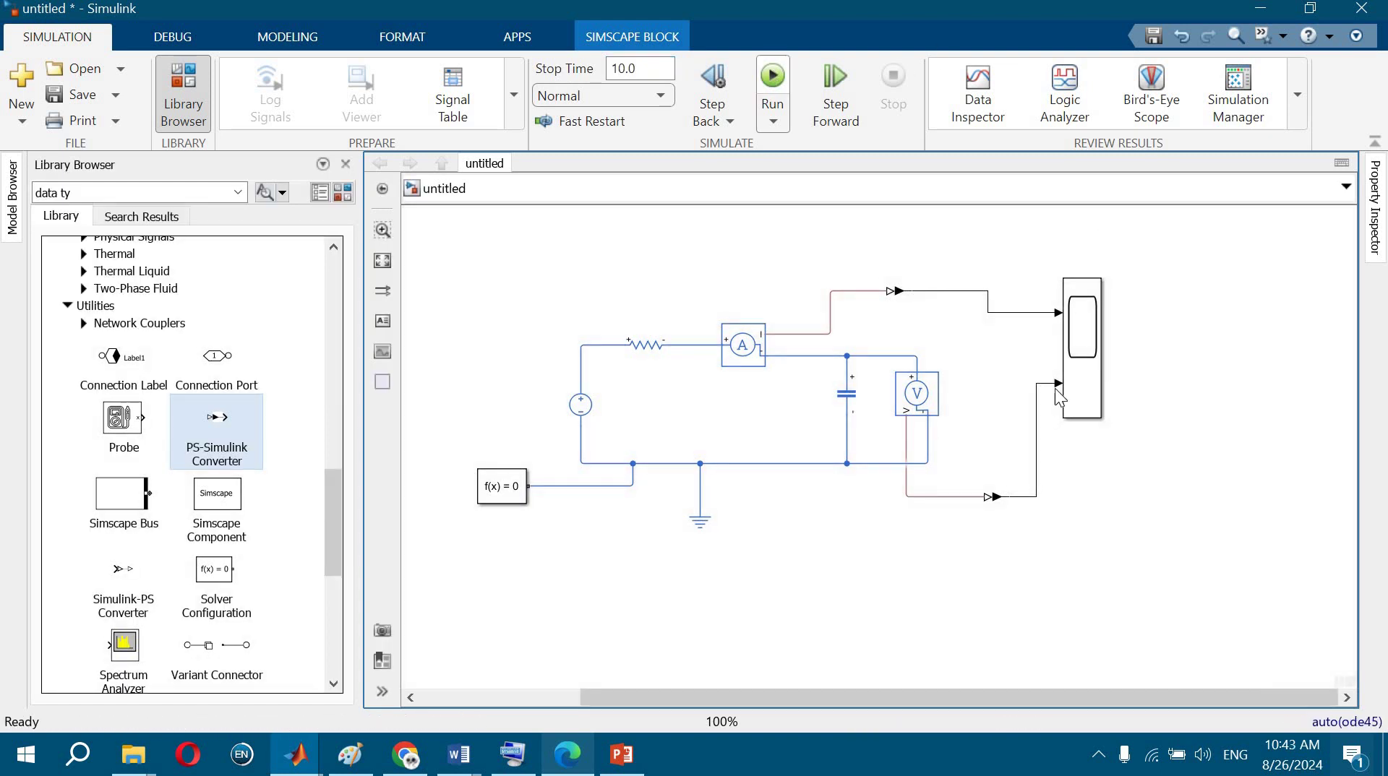
- Maximize the Scope, rescale both plots to fit the data, then close it
double_click(1083, 322)
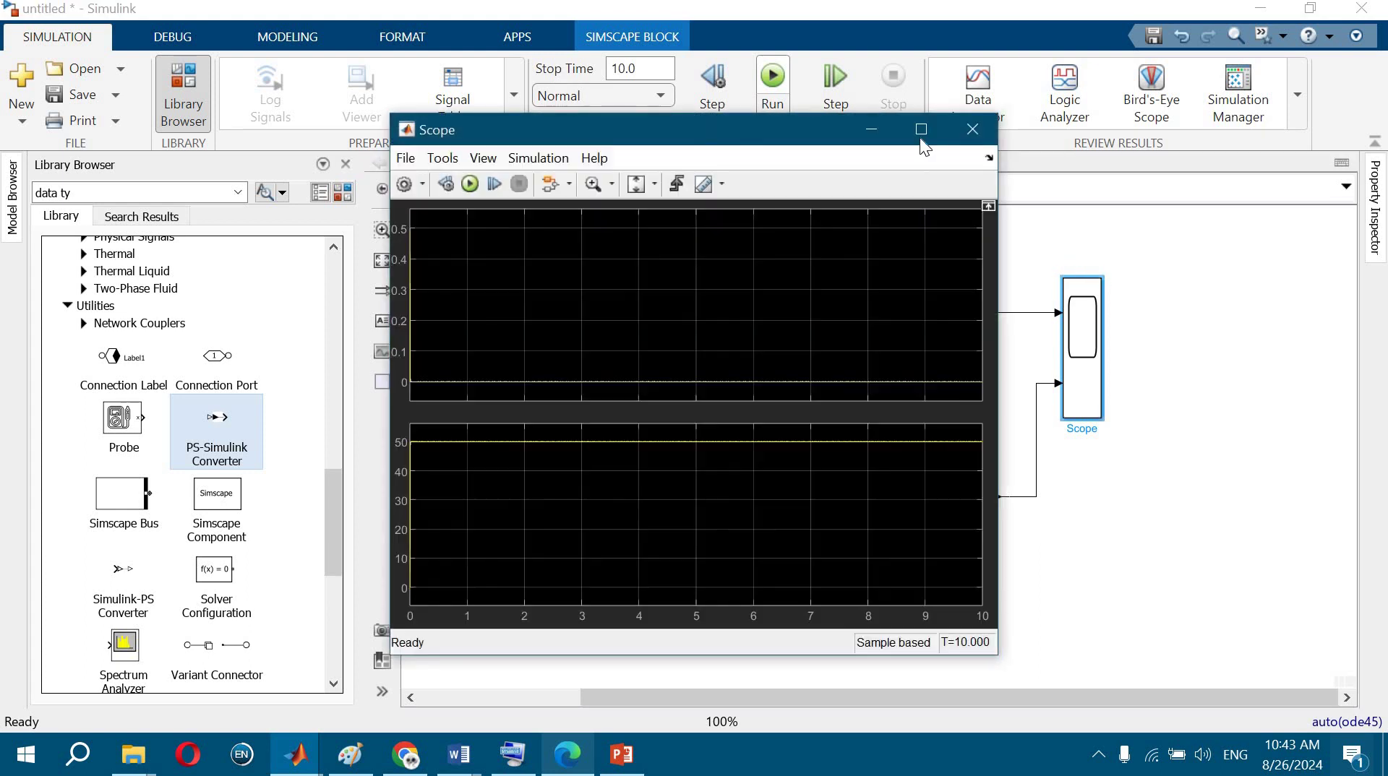
click(920, 130)
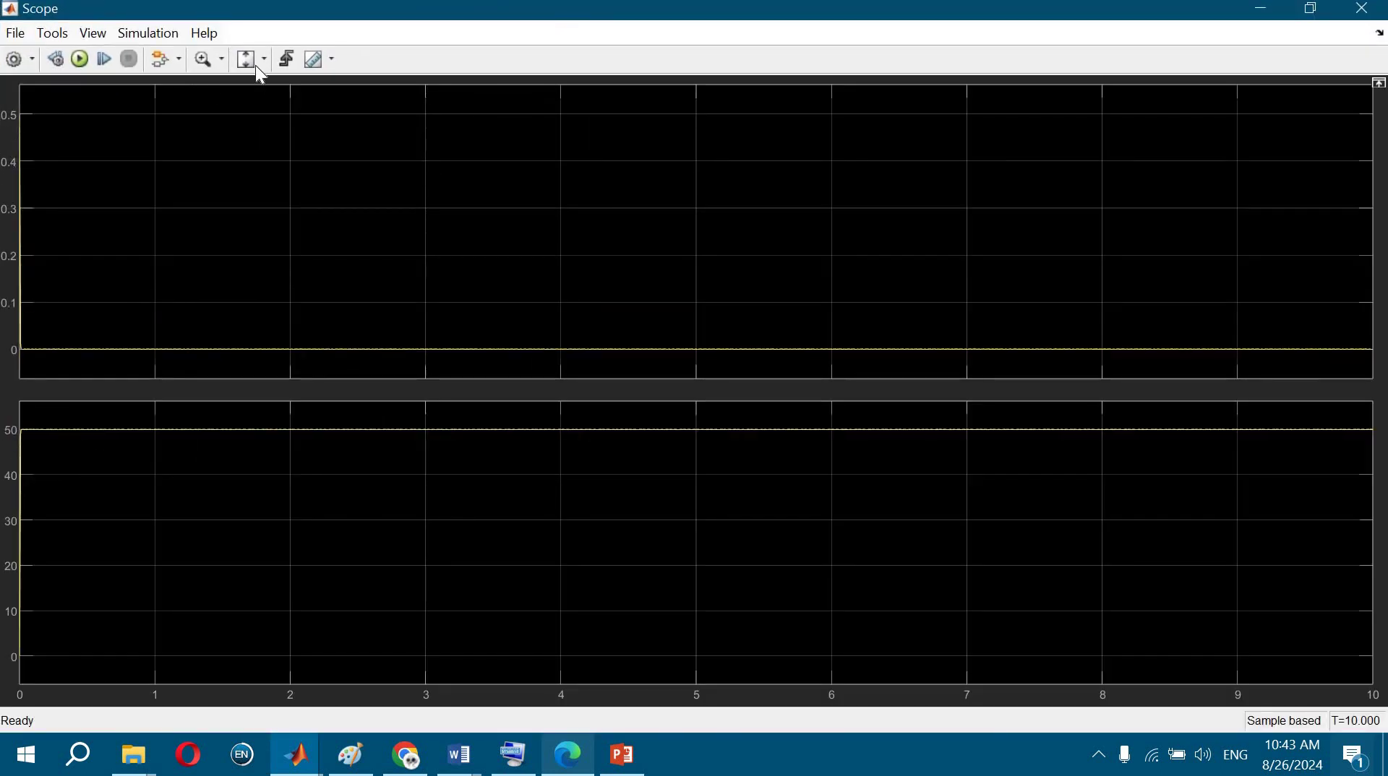
click(248, 112)
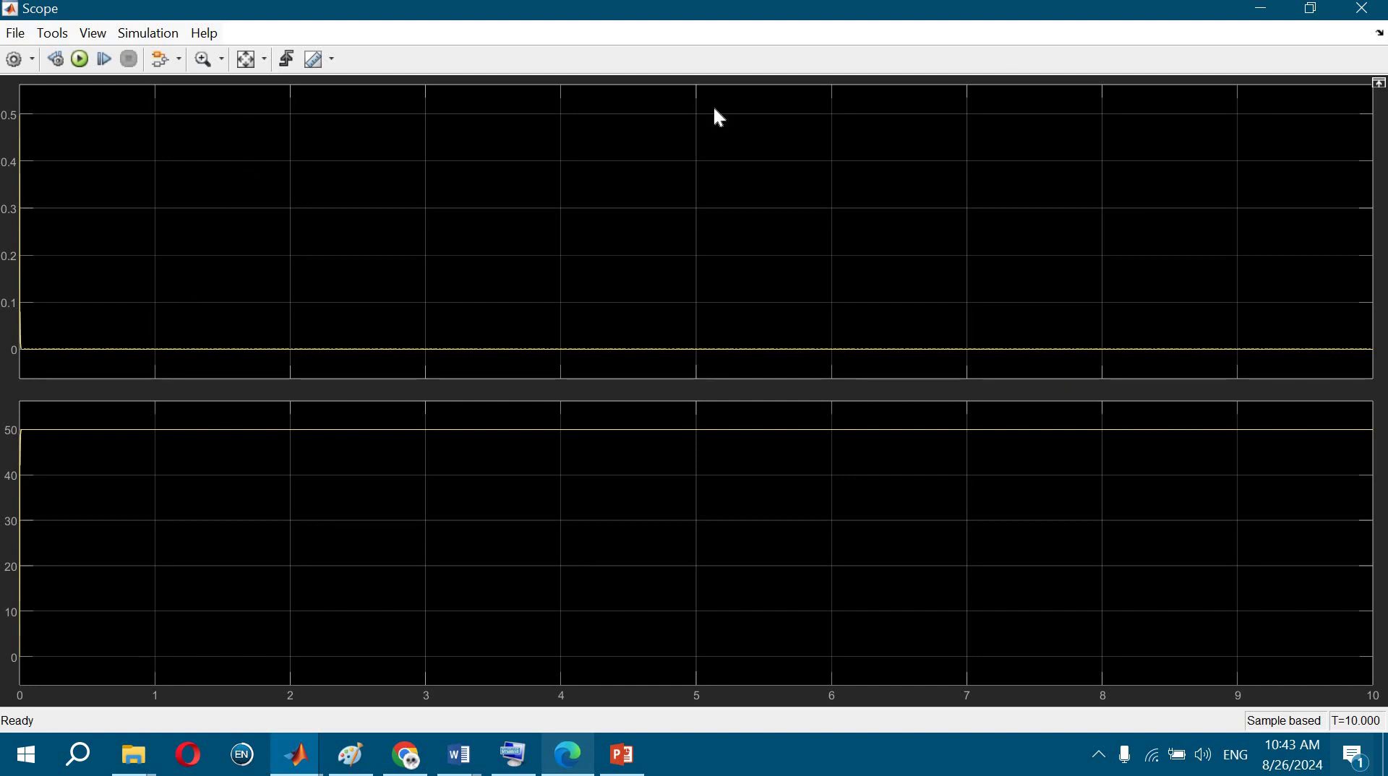
click(1364, 10)
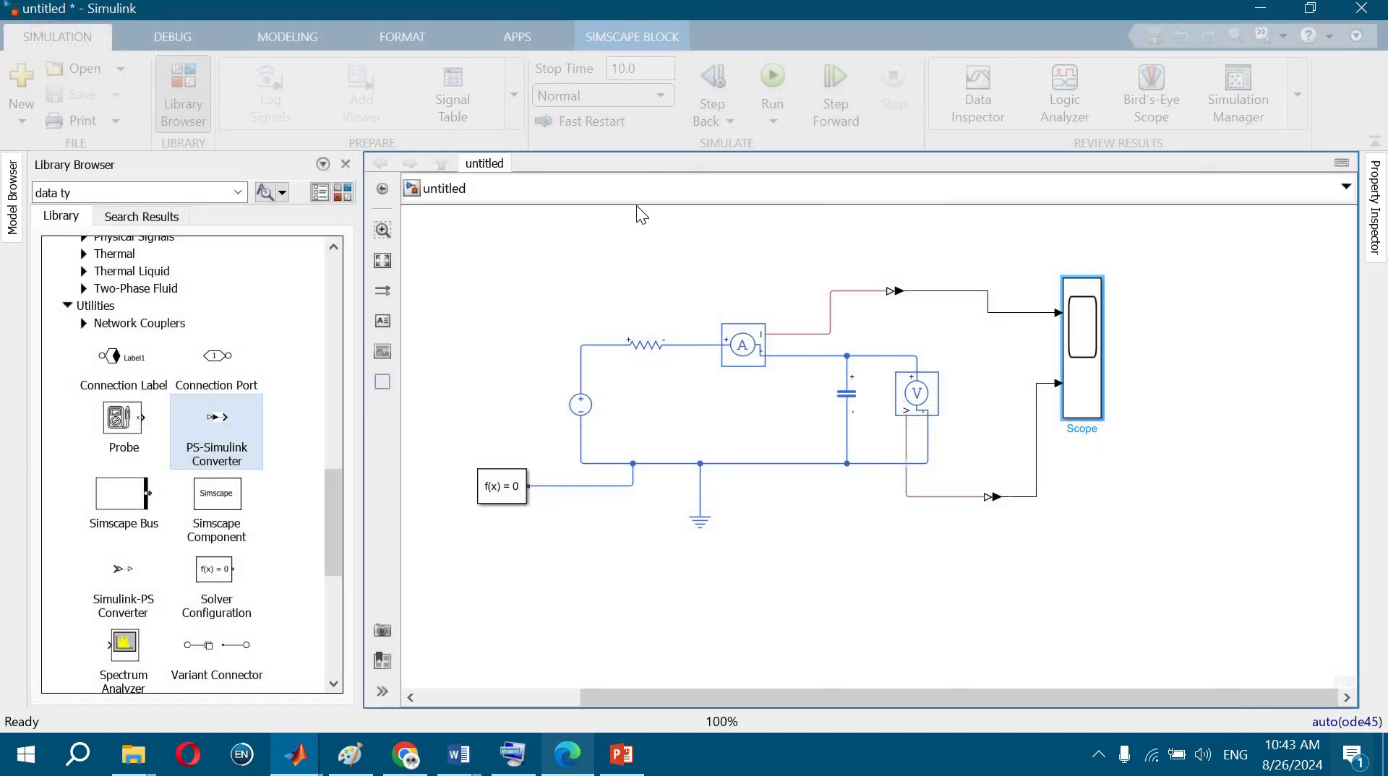
click(517, 253)
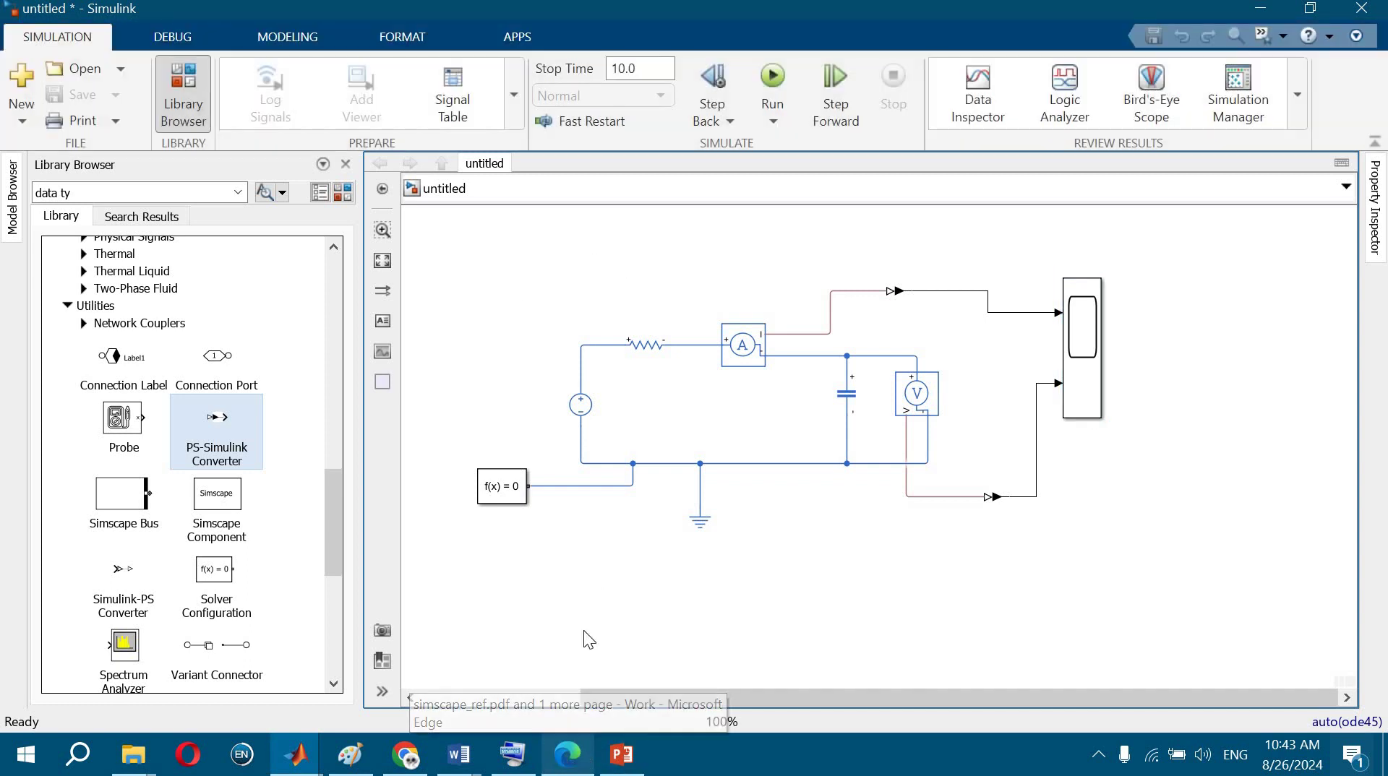
click(640, 66)
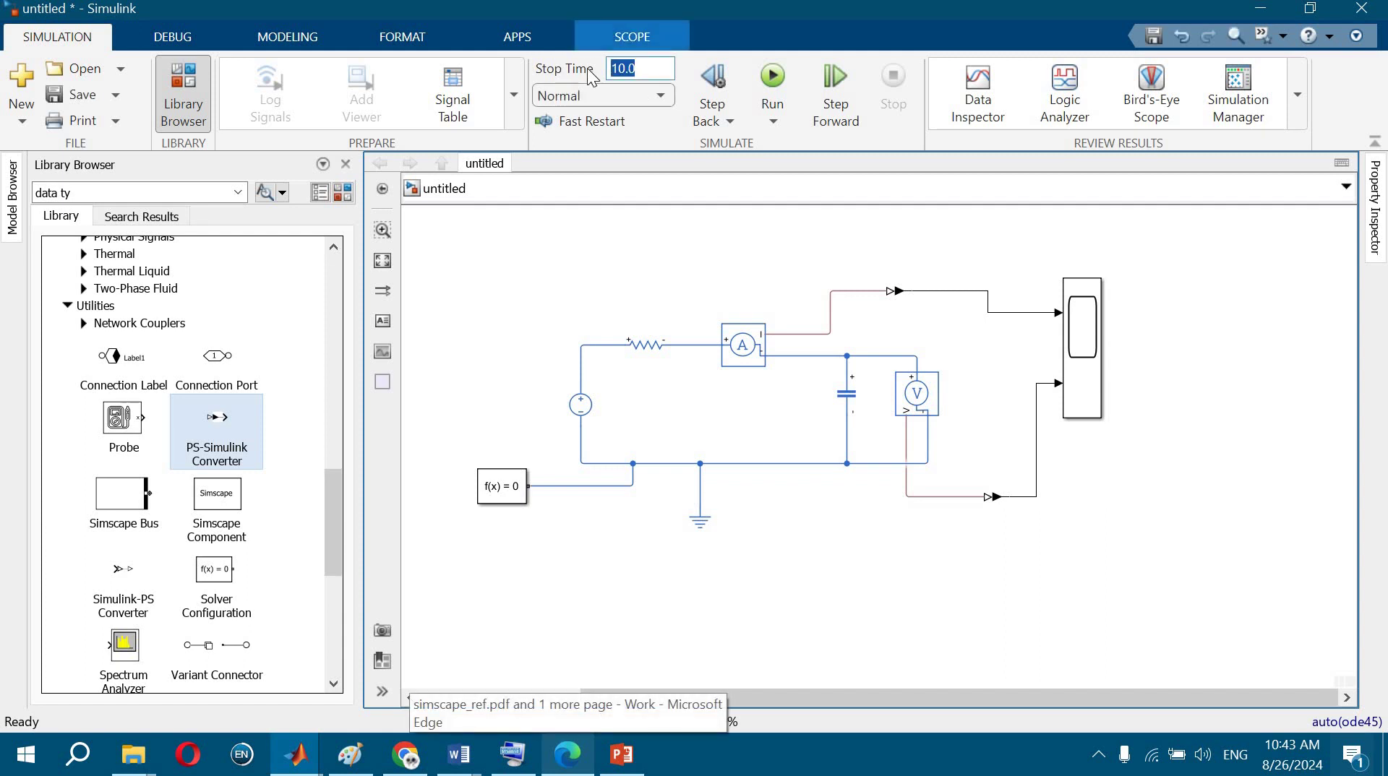
- Rerun the charging circuit with stop time 2 and view the Scope plots
text(2)
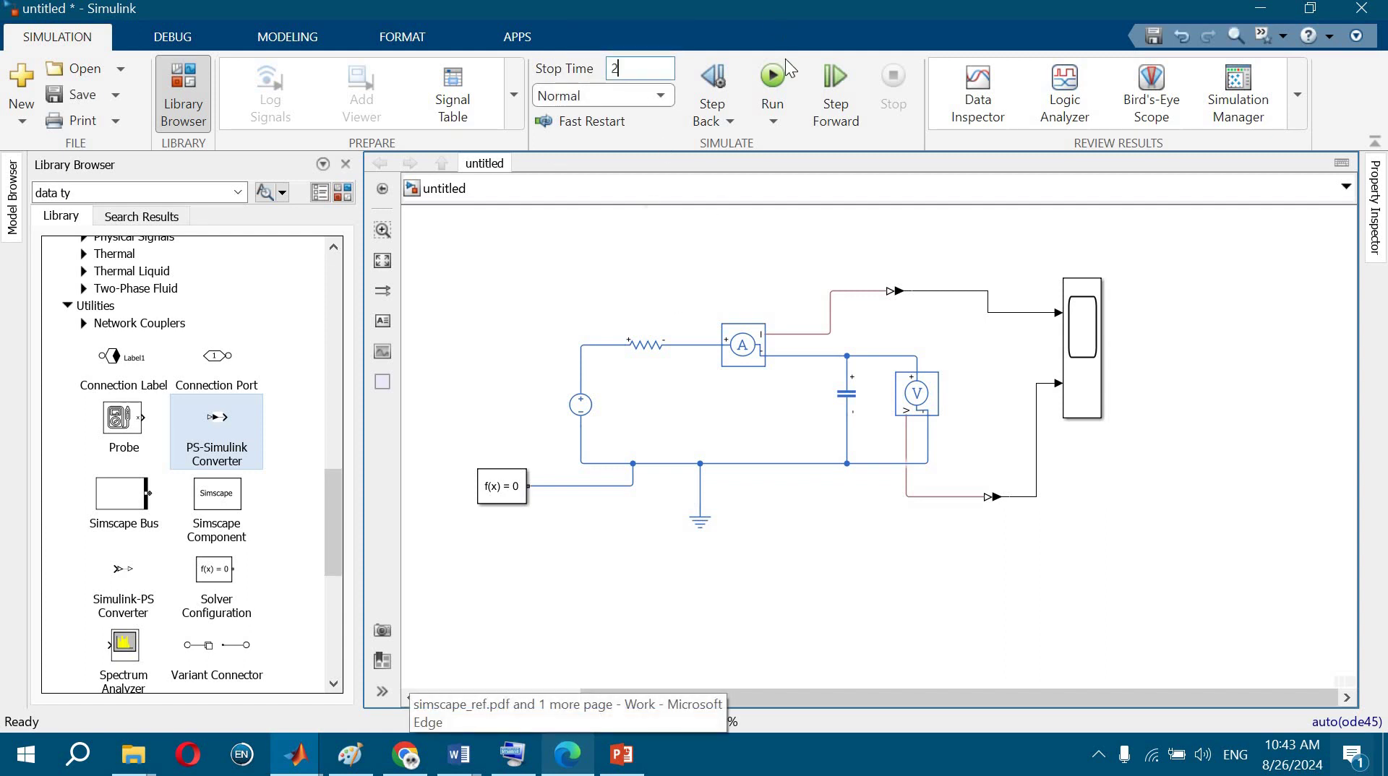
click(774, 78)
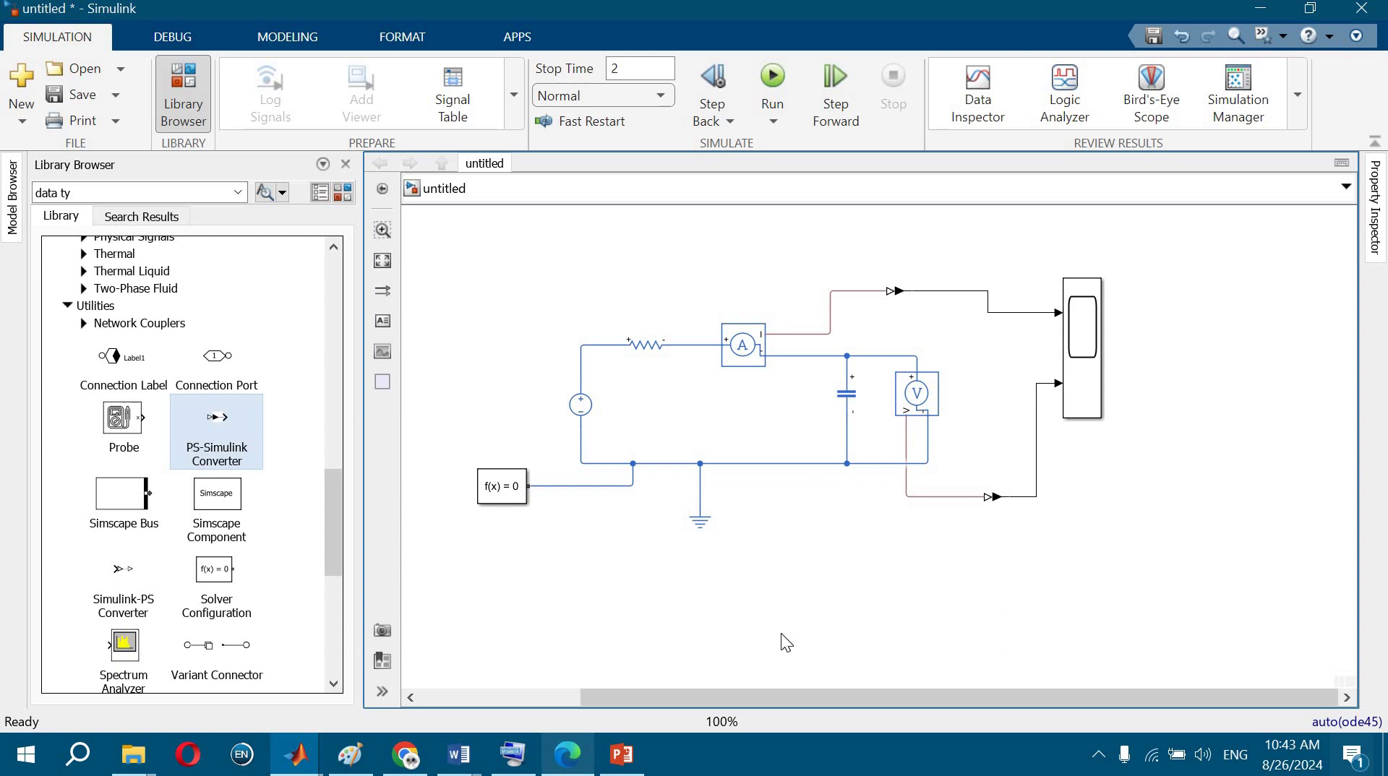
double_click(1074, 353)
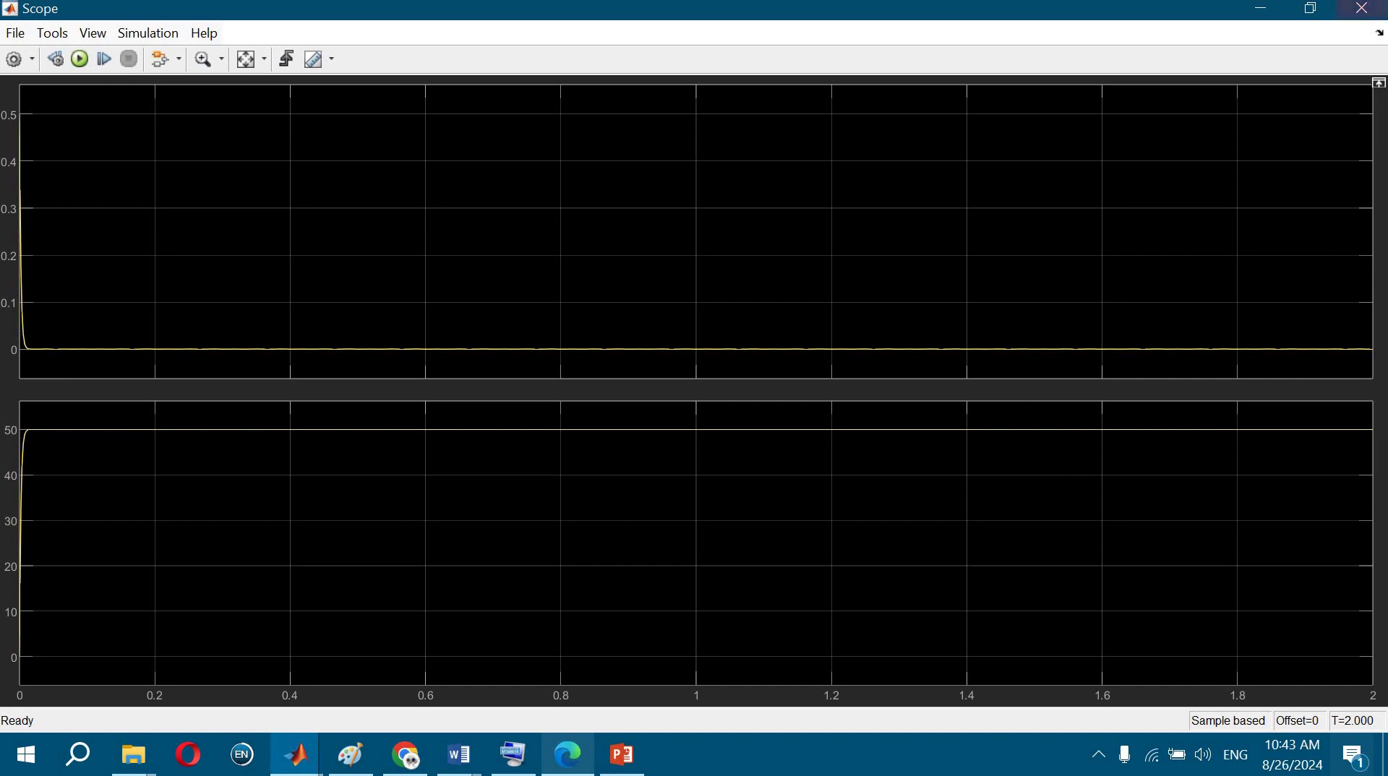
click(1361, 7)
double_click(644, 73)
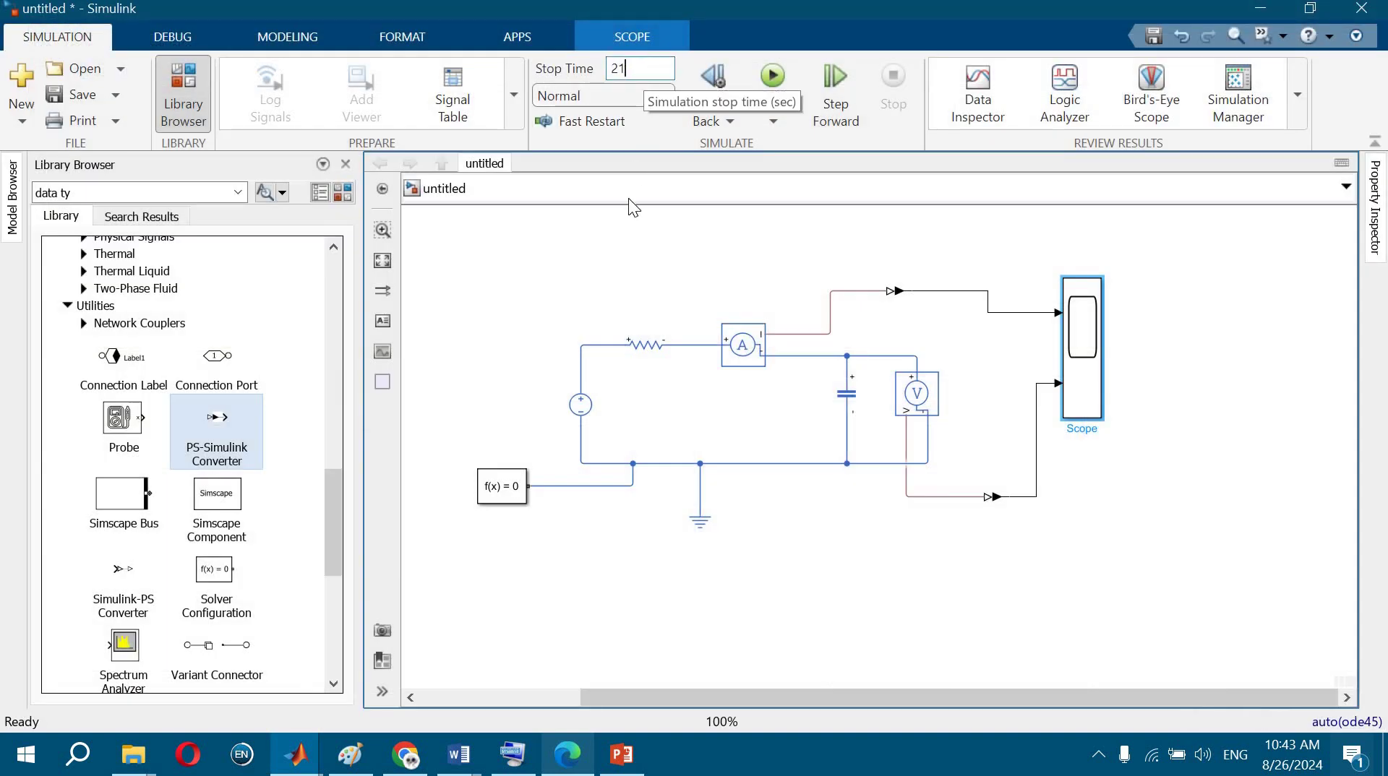
- Rerun with stop time 1 and zoom into the start of the Scope curves
key(ctrl+a)
text(1)
click(766, 77)
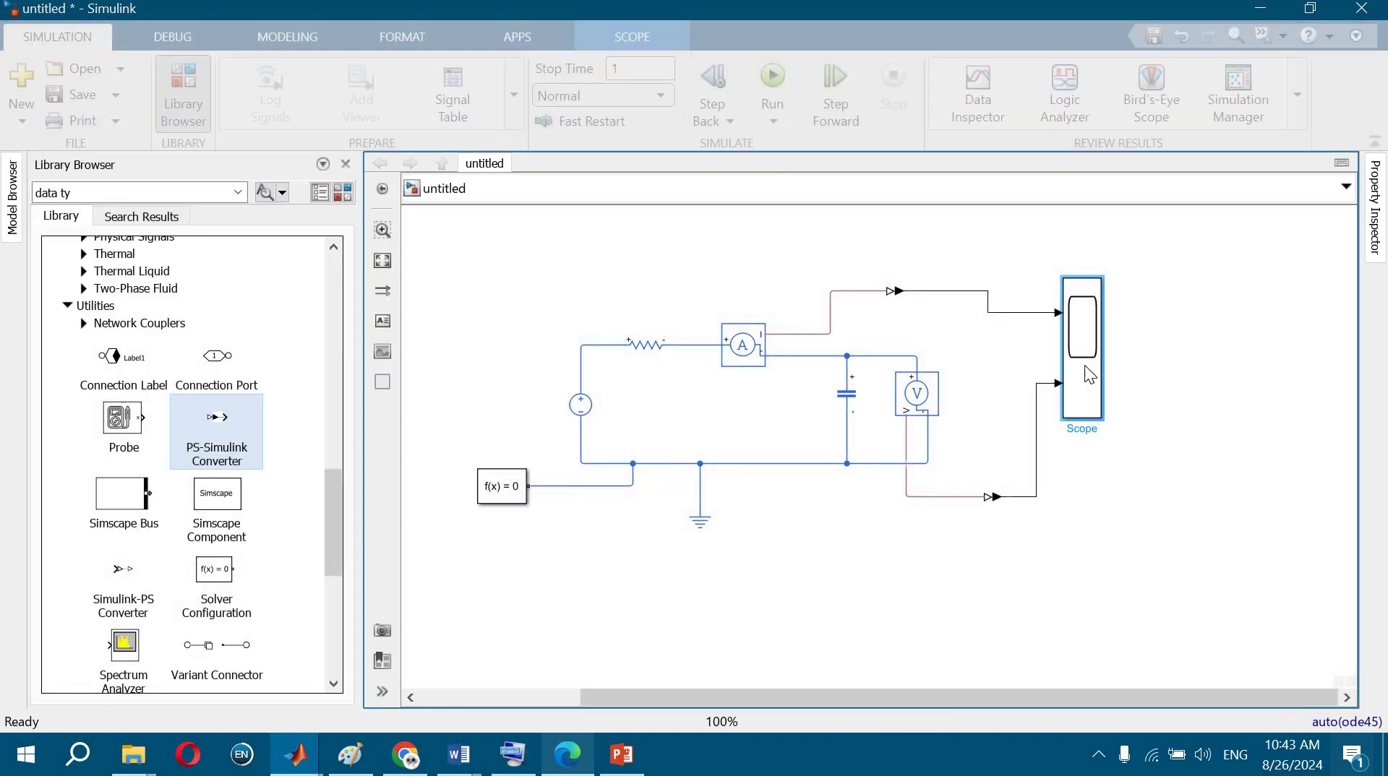
double_click(1084, 366)
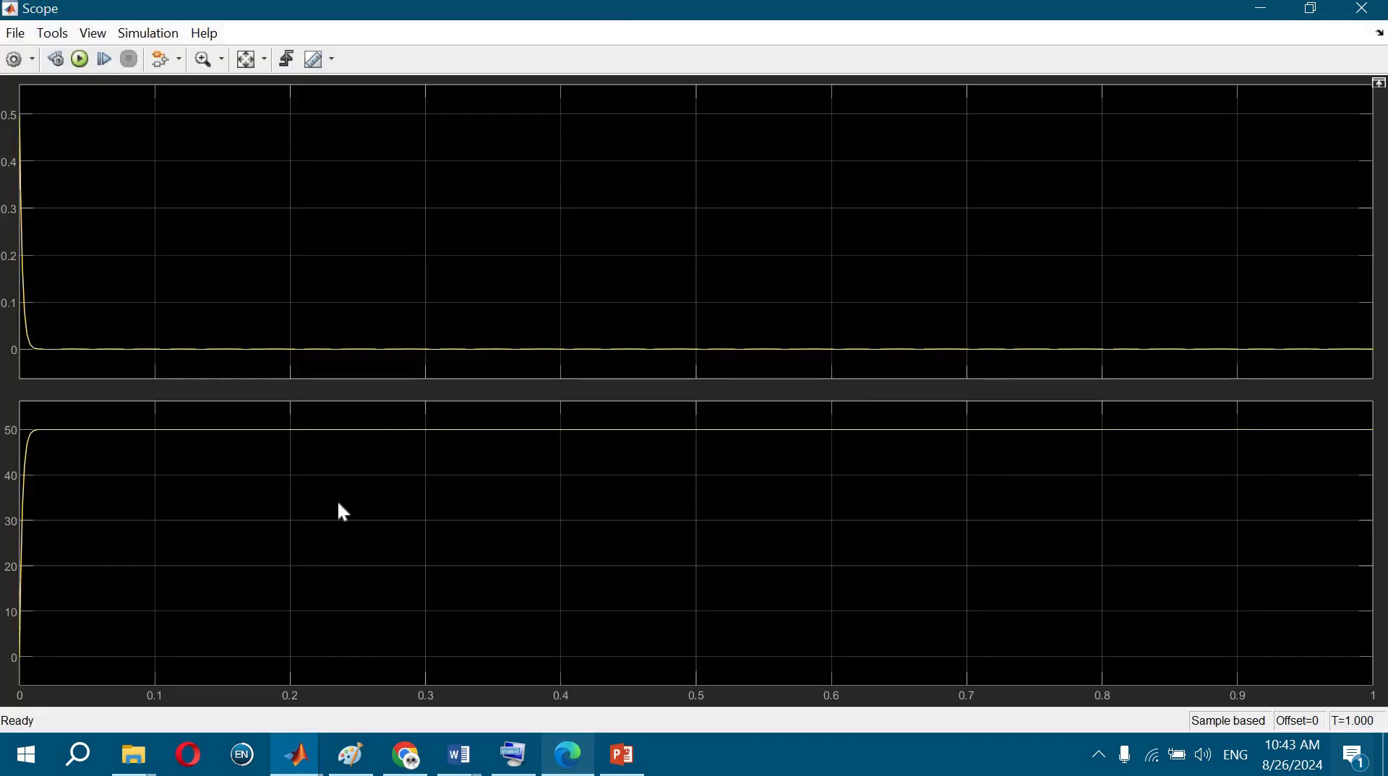
click(202, 61)
drag(191, 92, 4, 744)
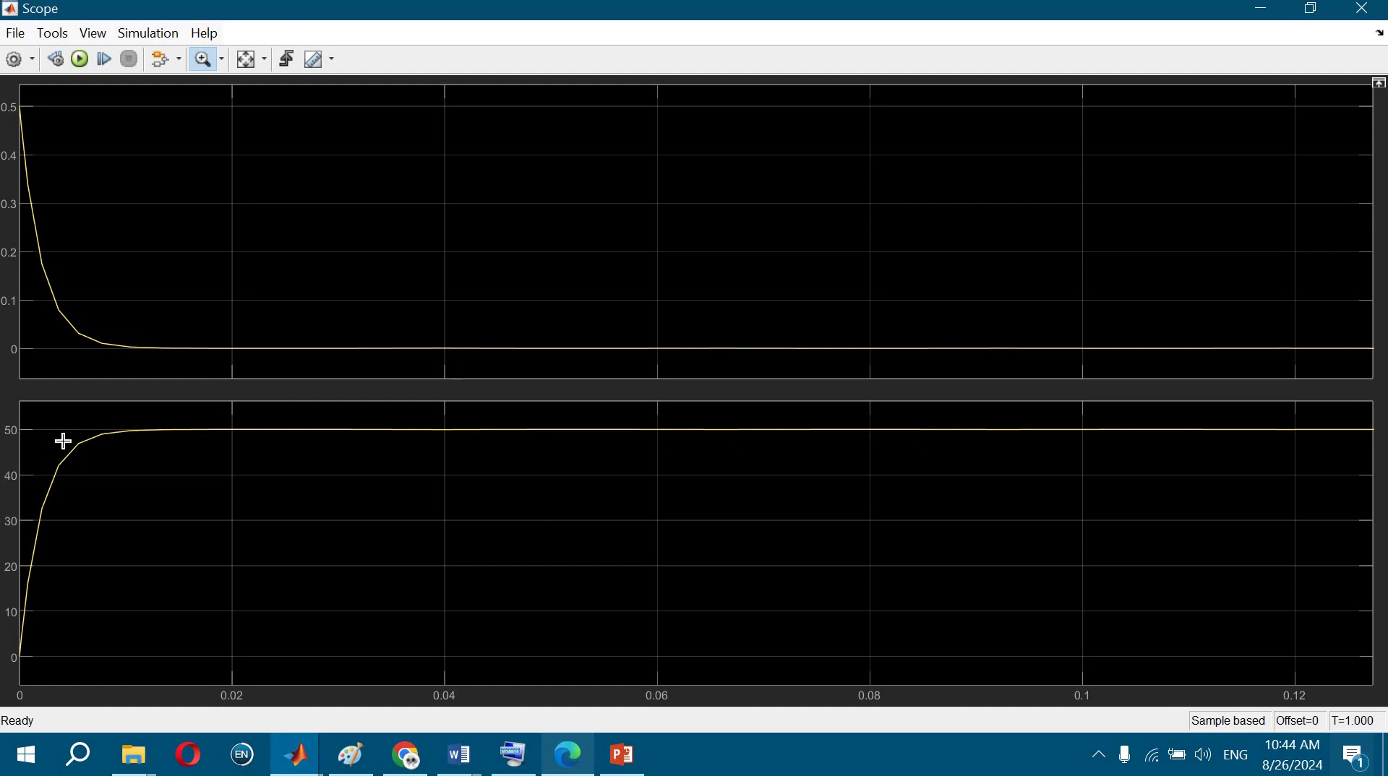
click(1362, 8)
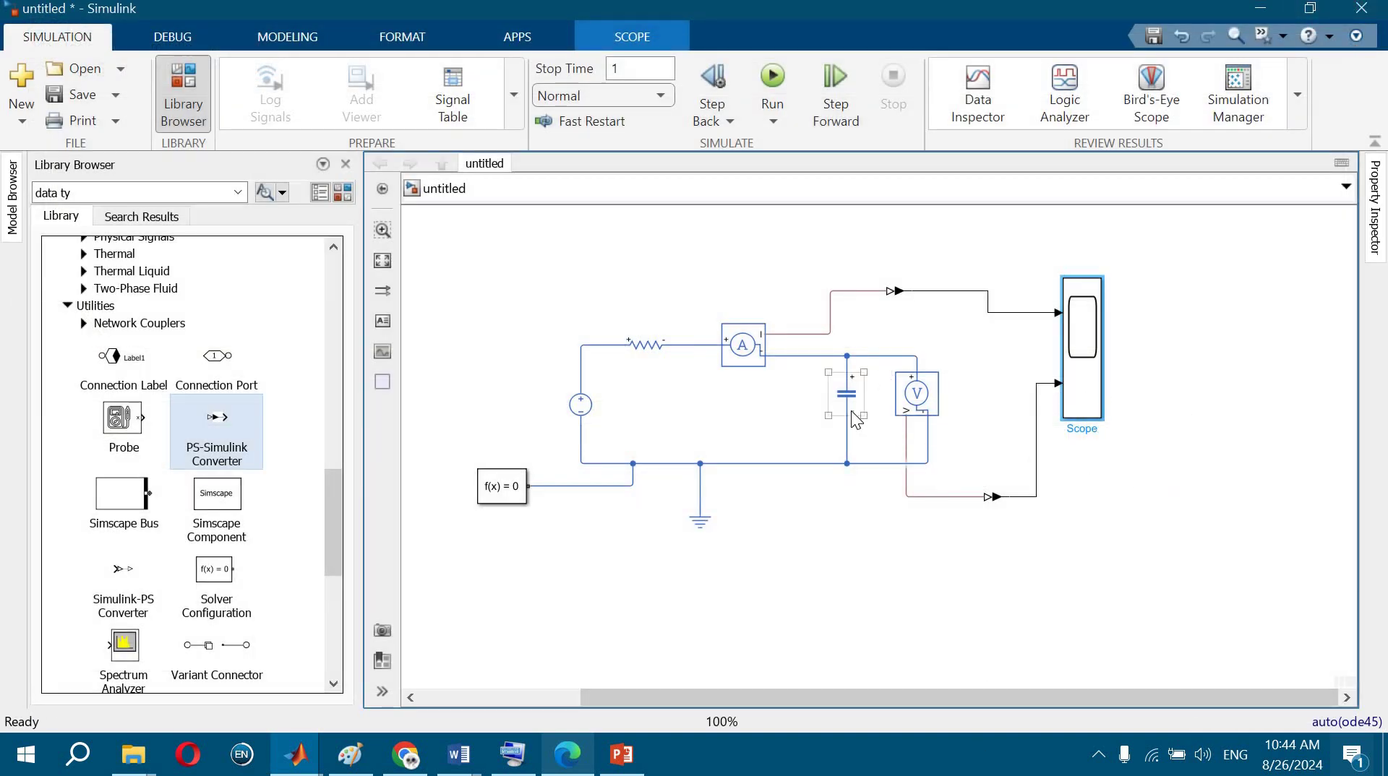
drag(861, 397, 861, 410)
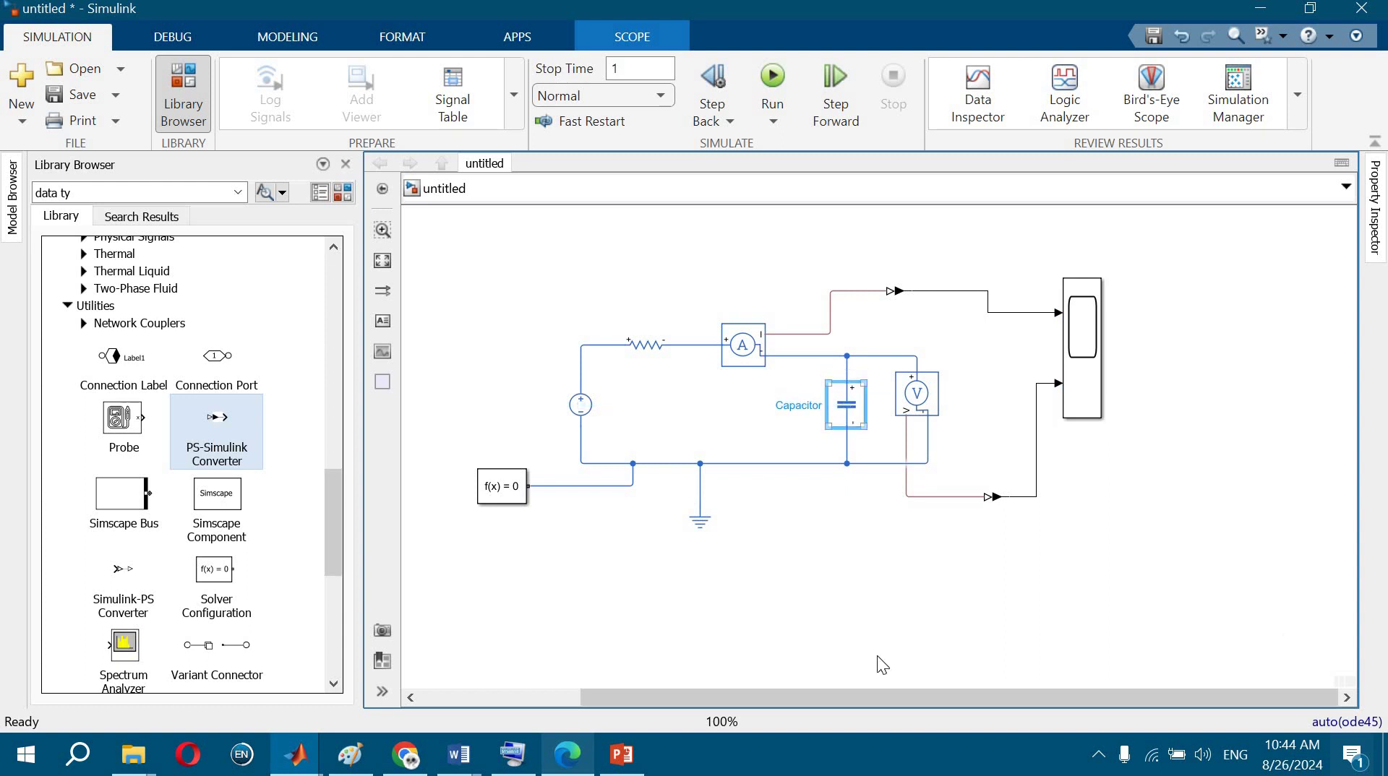
click(823, 409)
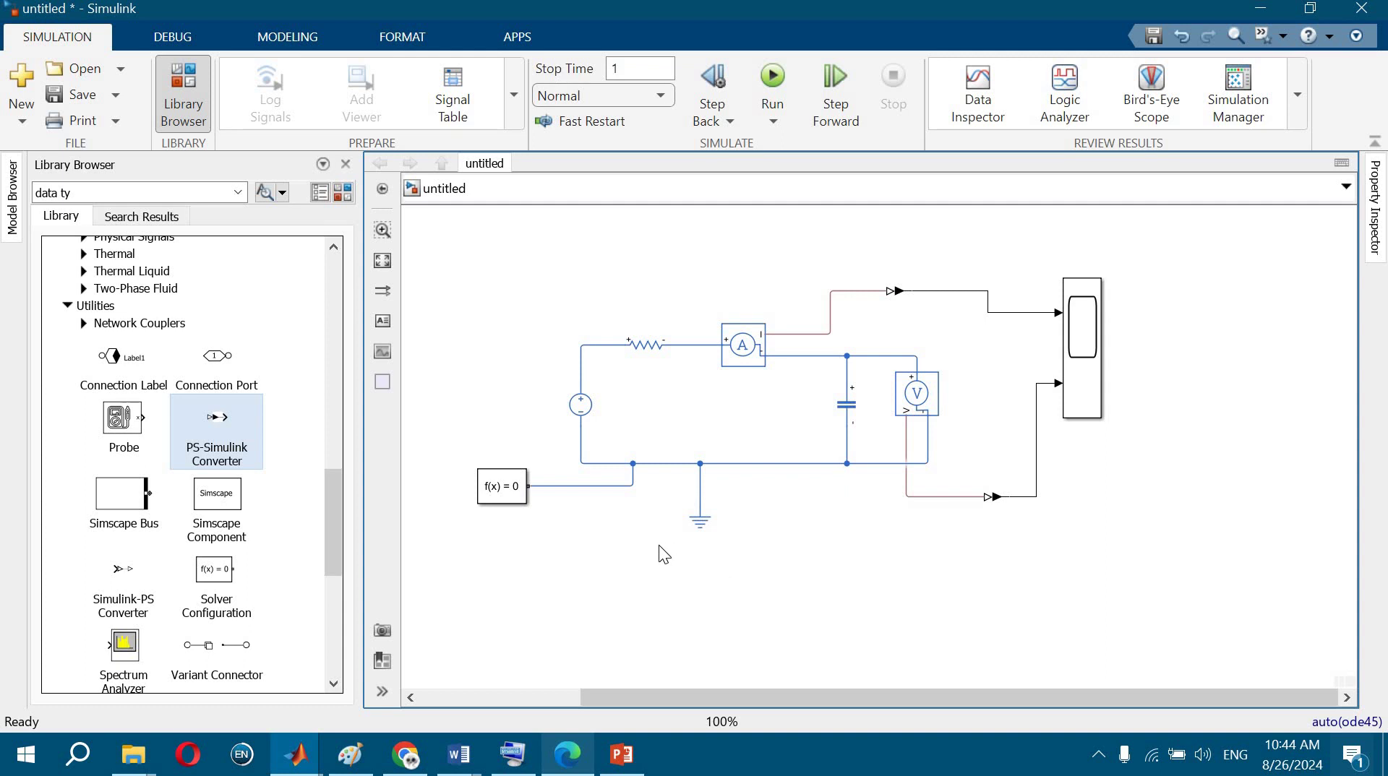
- Review slides 19, 22 and 23 of course1, ending on 'Capacitor discharge'
click(621, 755)
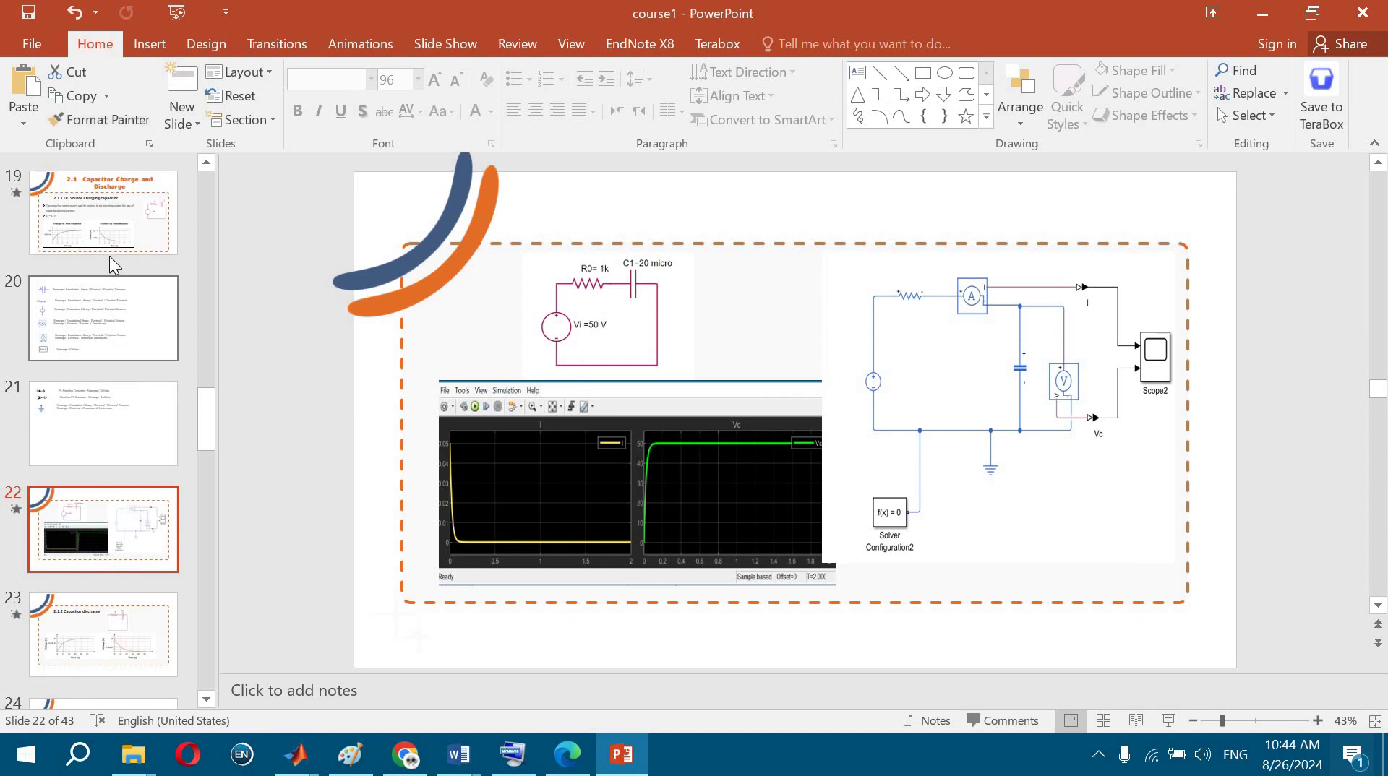
click(110, 250)
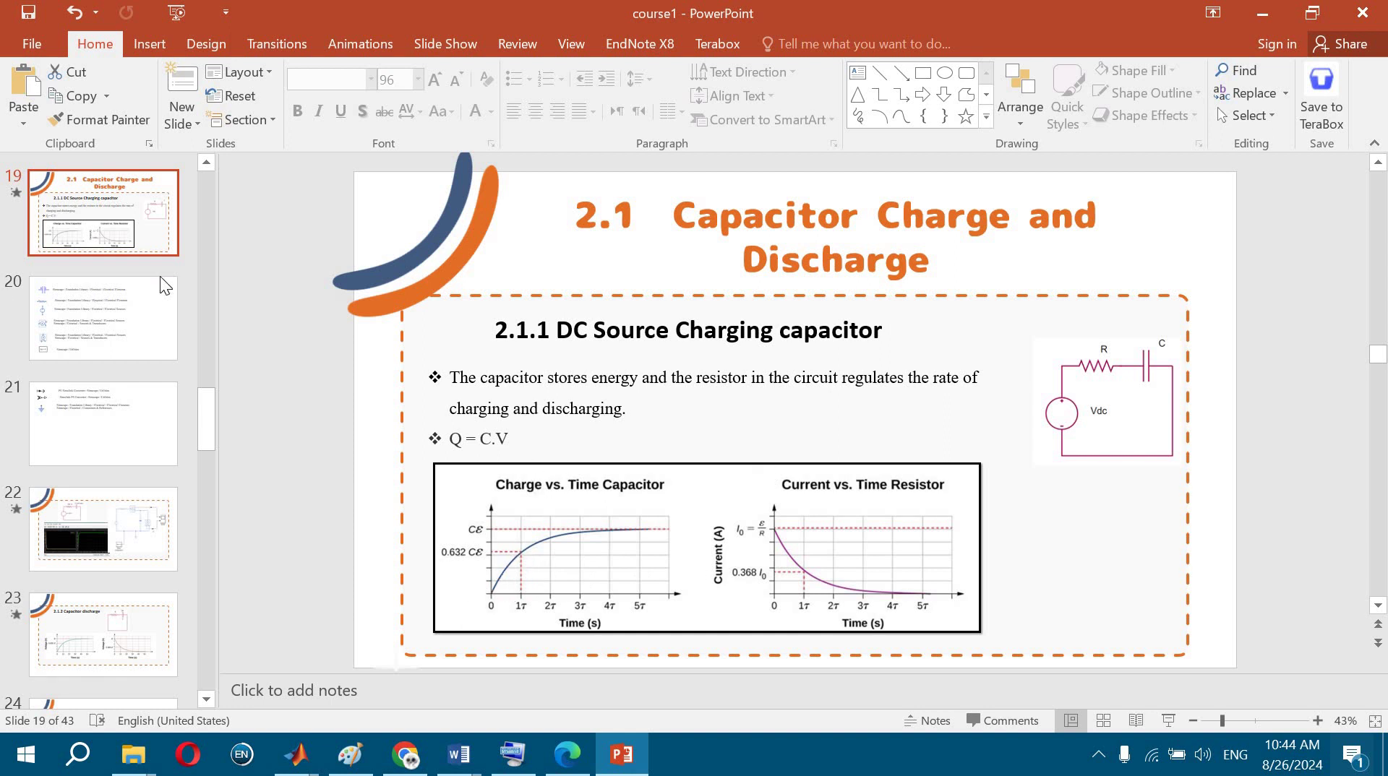
click(88, 510)
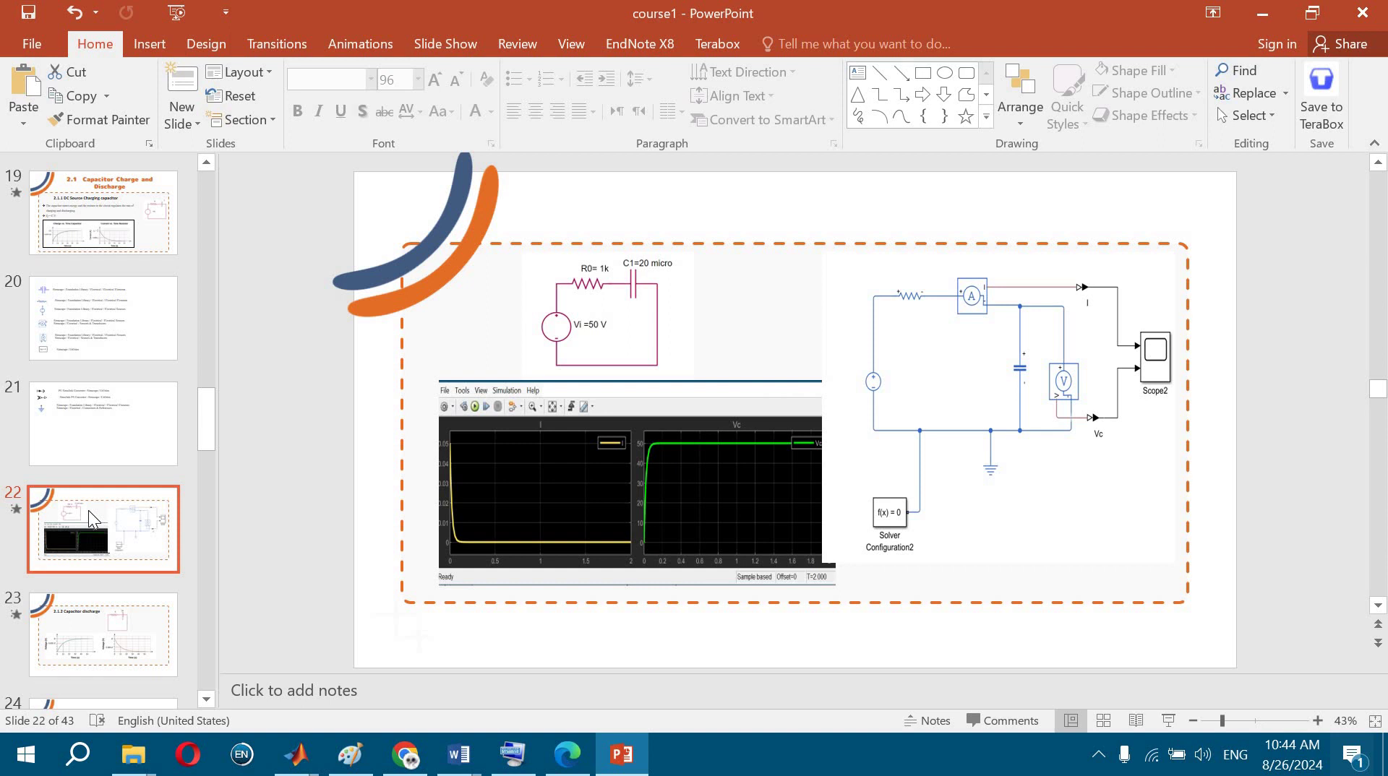
click(102, 626)
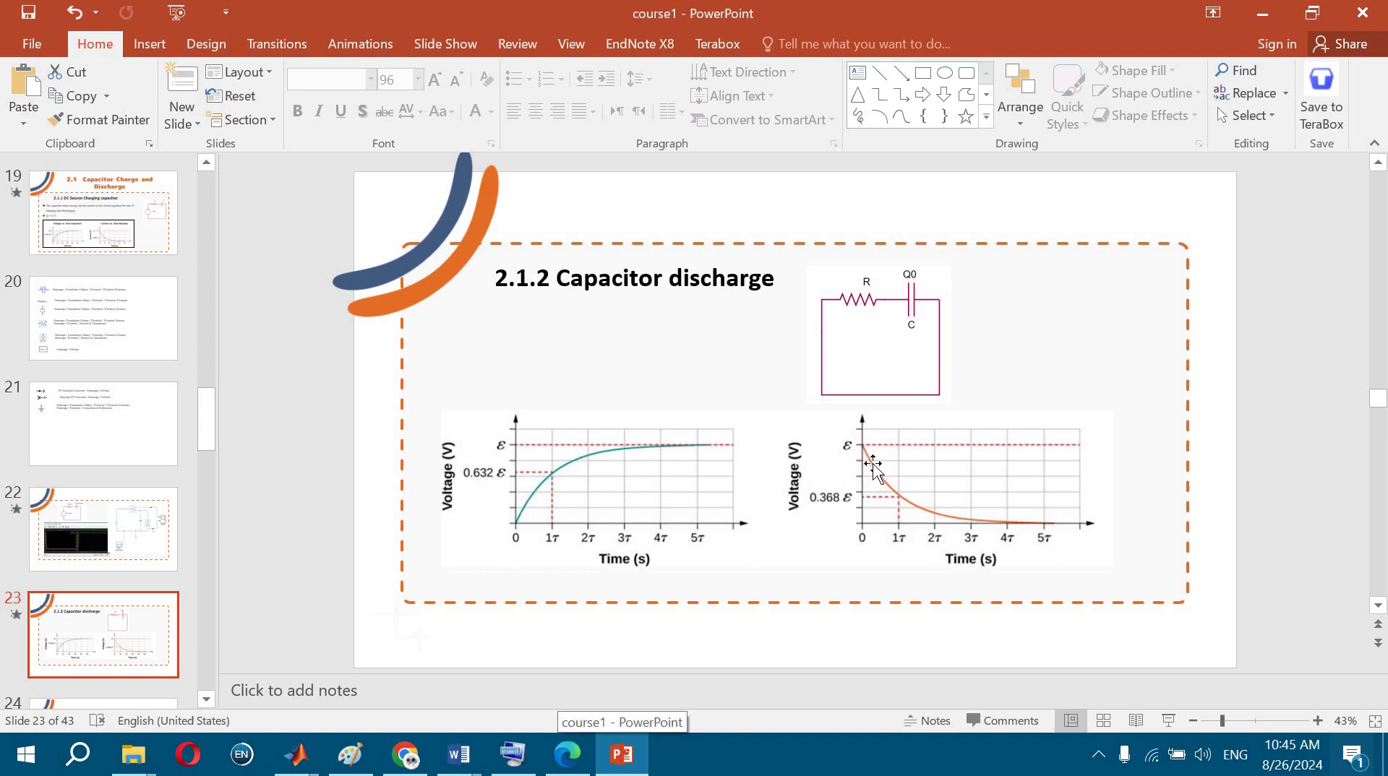
click(76, 198)
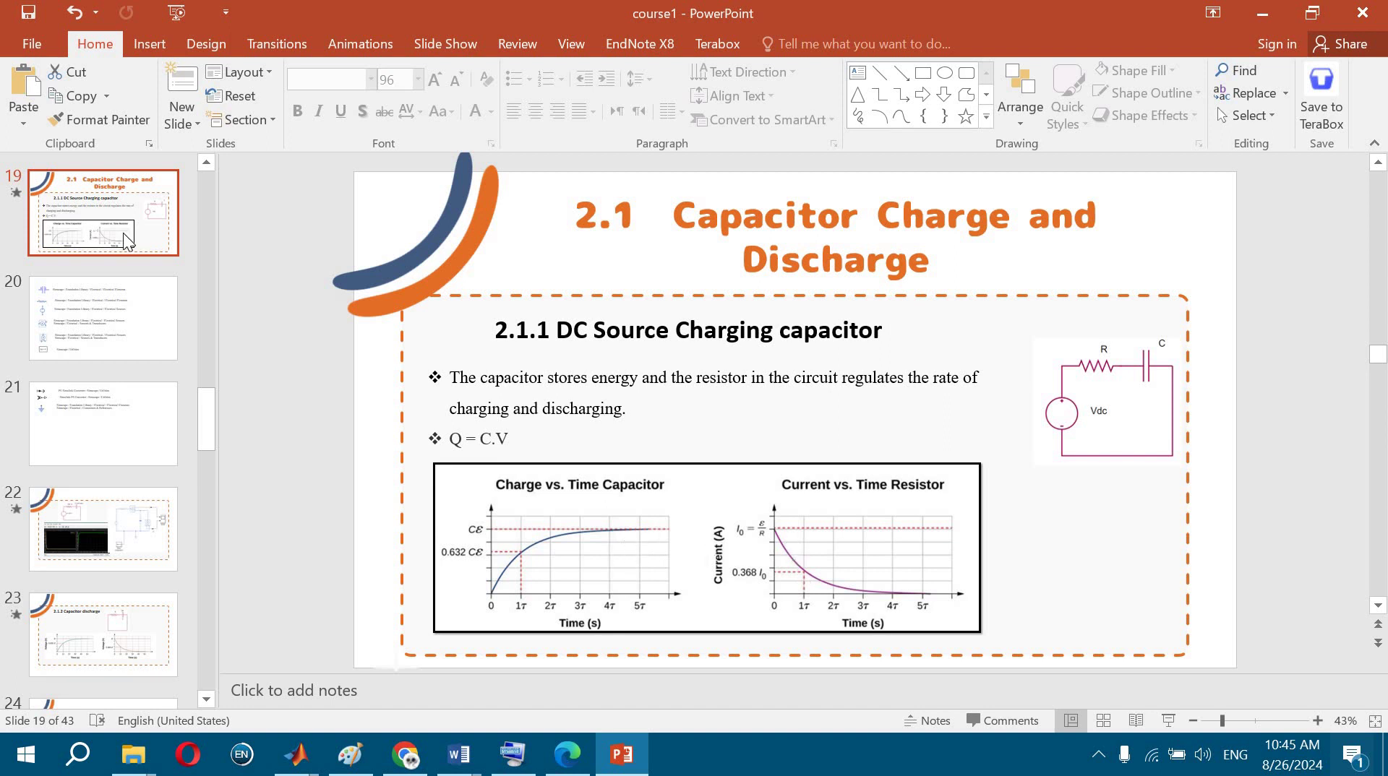
click(88, 650)
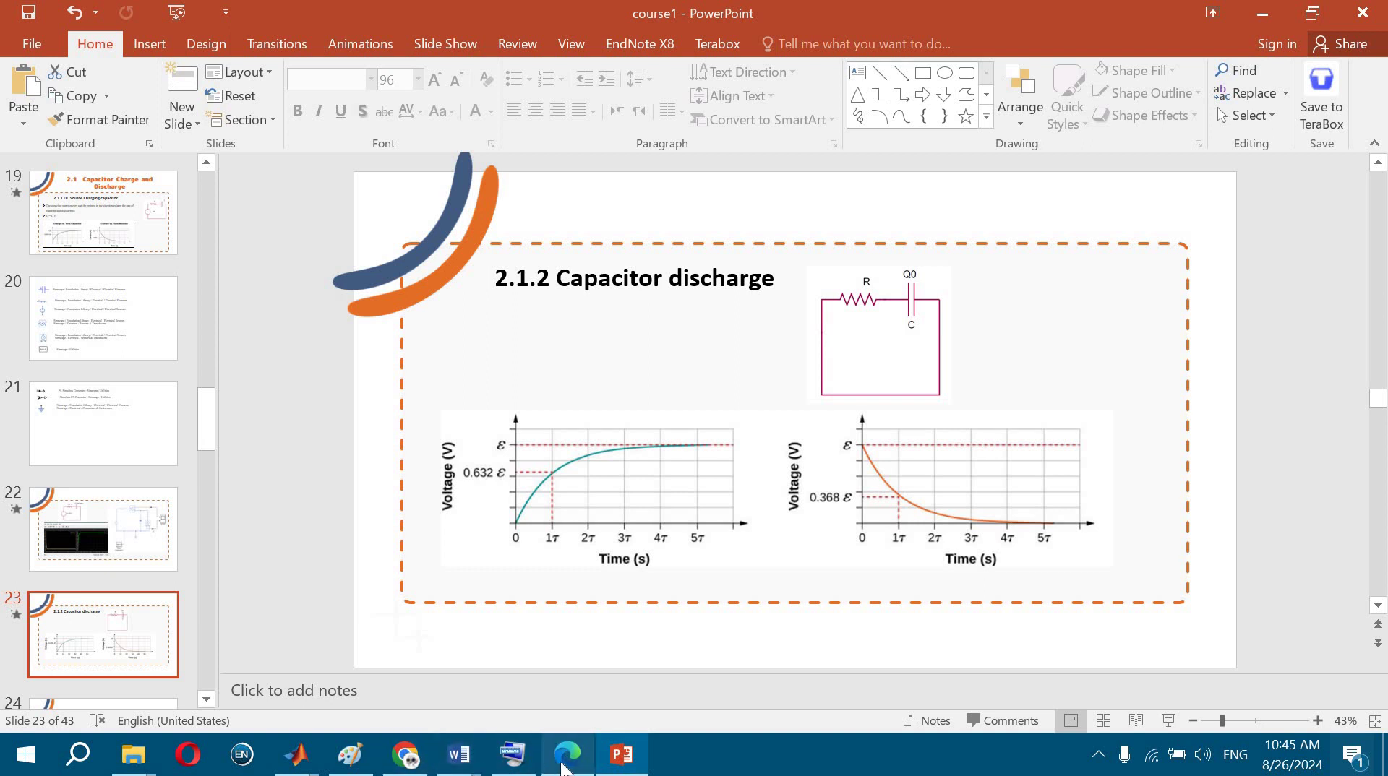
- Switch to the untitled model and delete the reference circuit picture
click(295, 754)
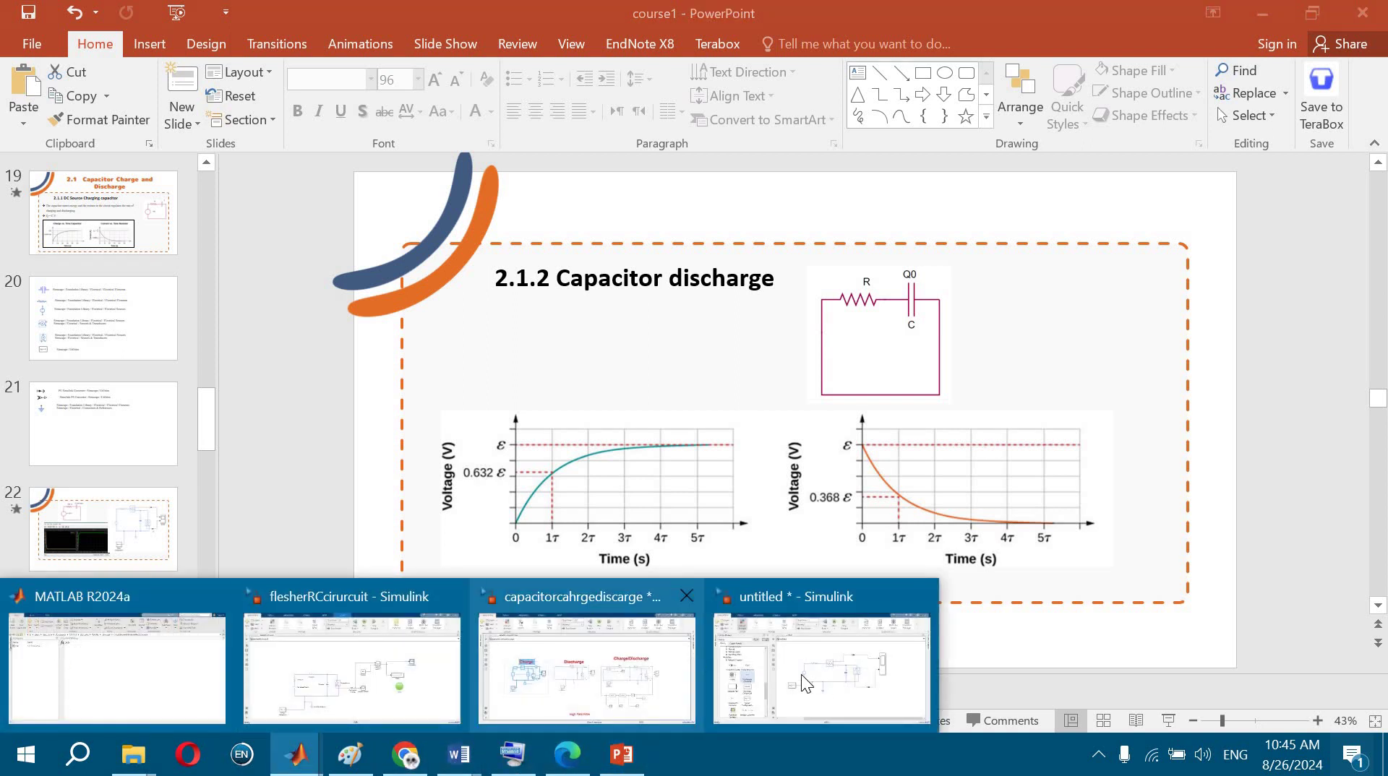
click(327, 669)
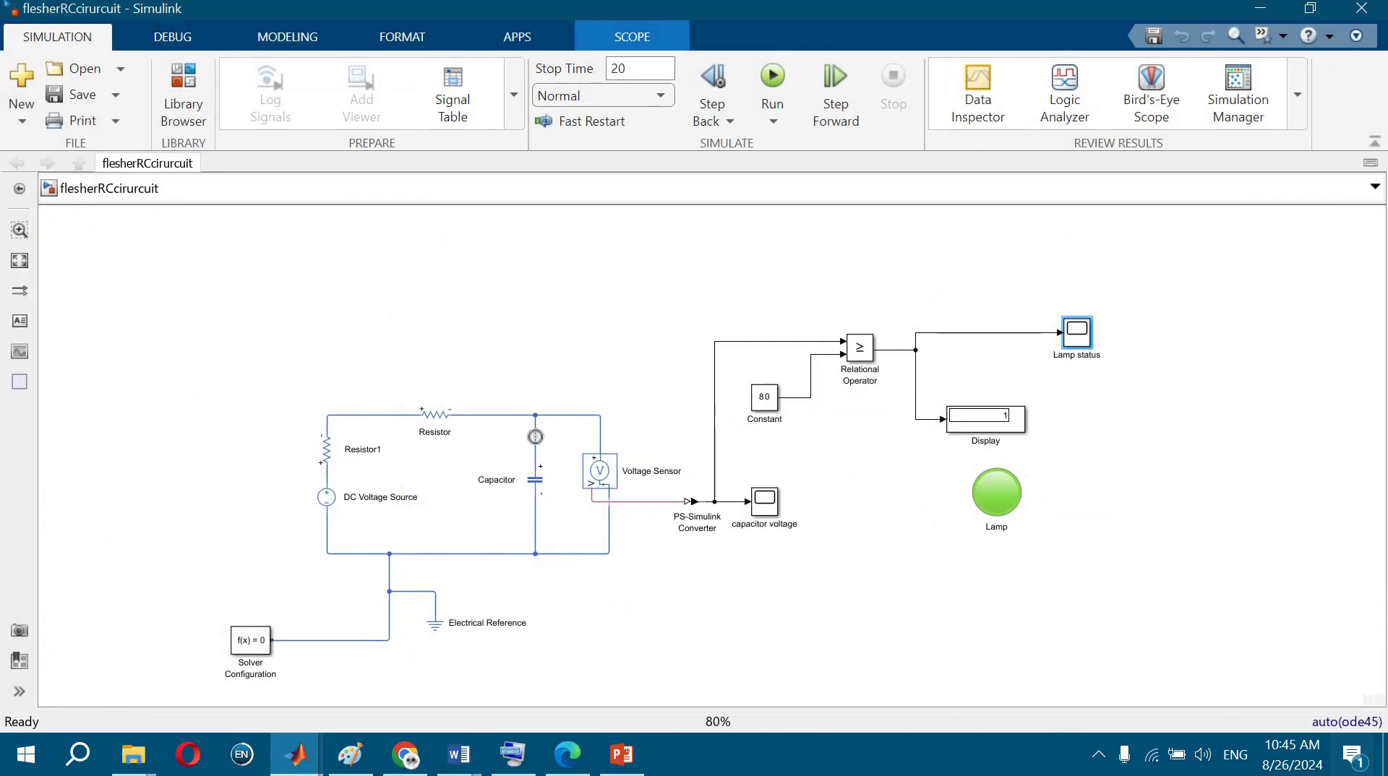
click(296, 754)
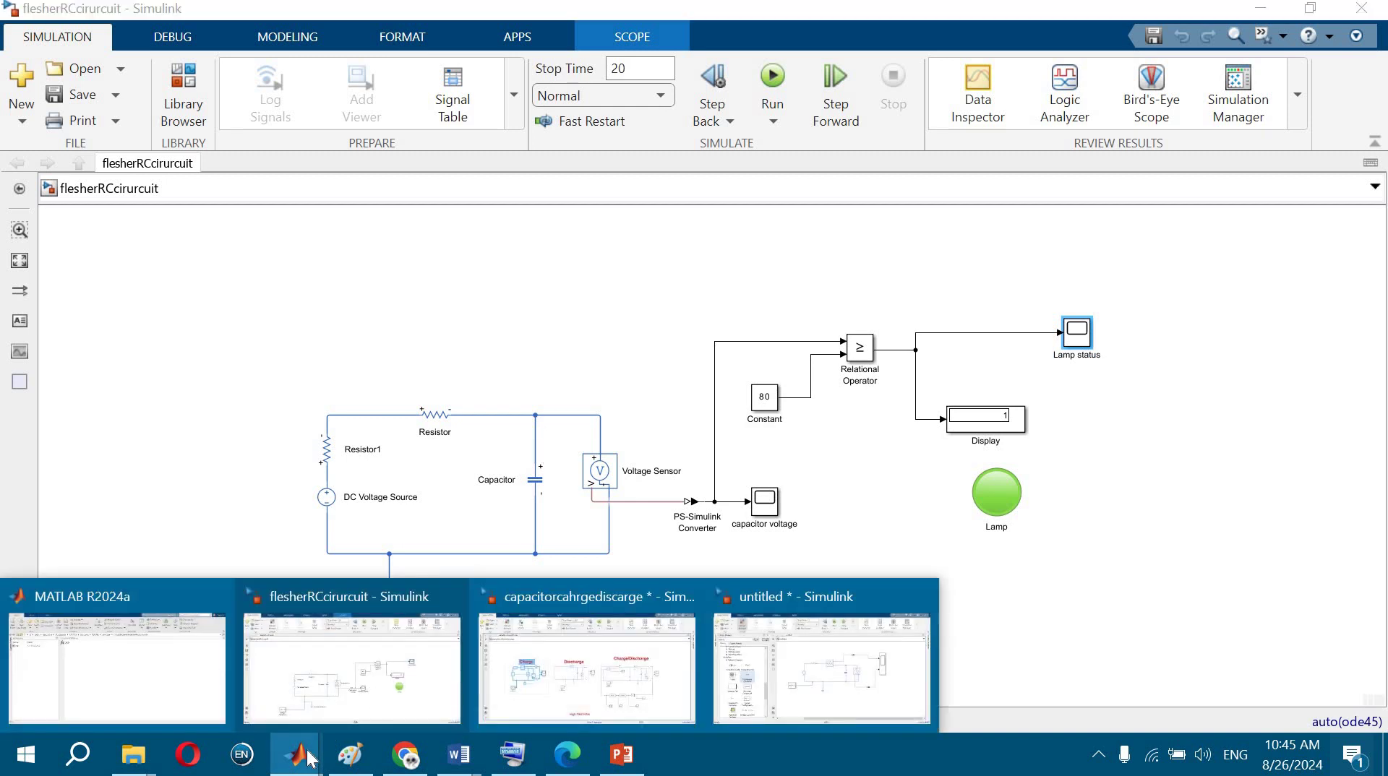
click(805, 675)
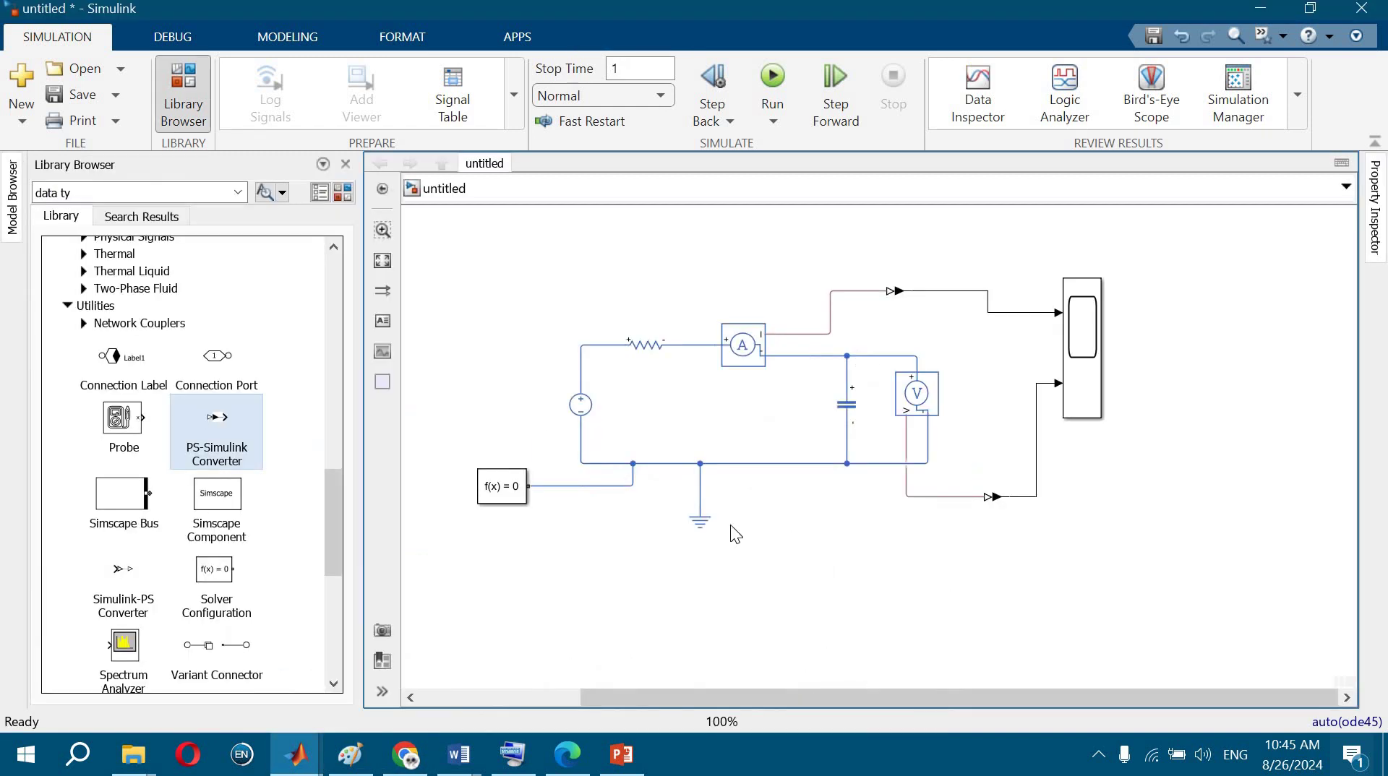
scroll(703, 498, down, 2)
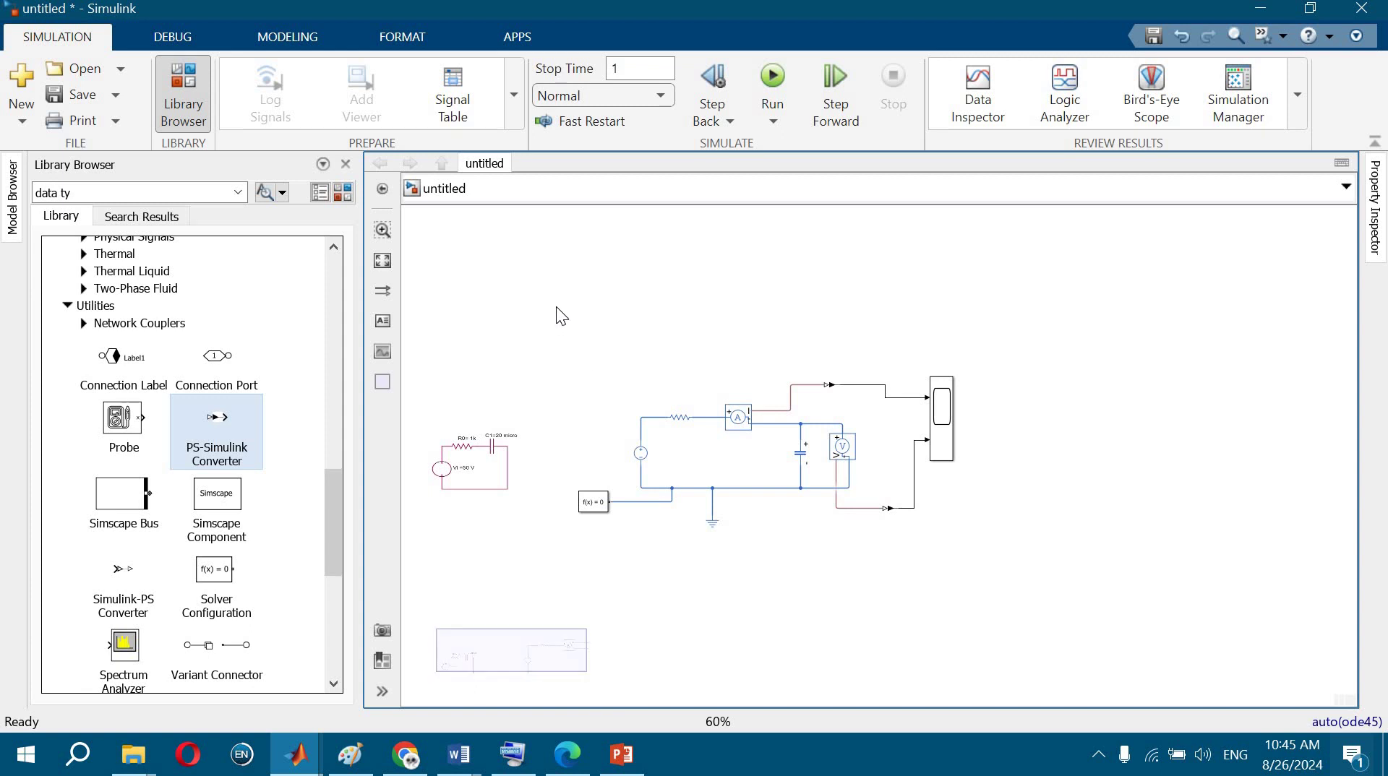
drag(556, 306, 1123, 540)
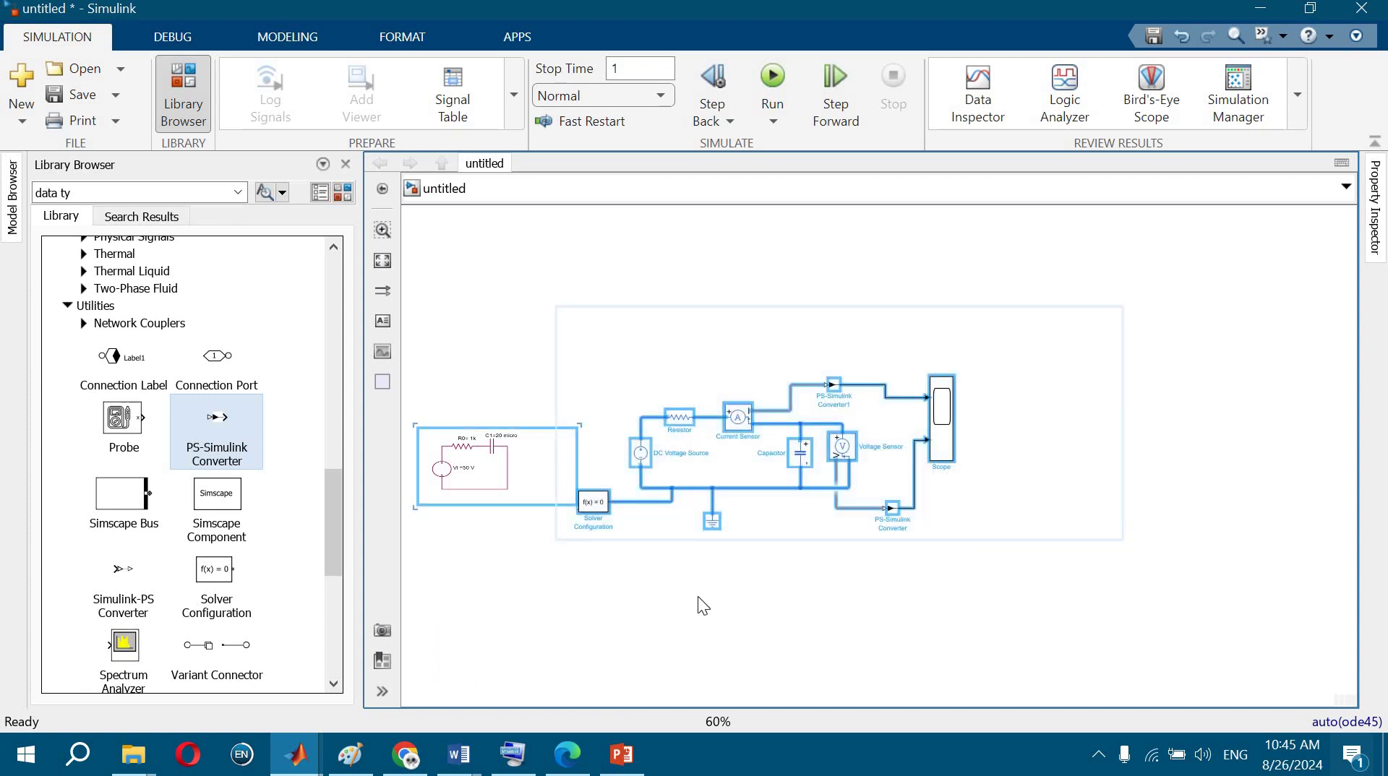
click(493, 483)
key(Delete)
- Duplicate the whole RC circuit with its Scope to the right
drag(466, 273, 996, 600)
drag(943, 439, 1203, 414)
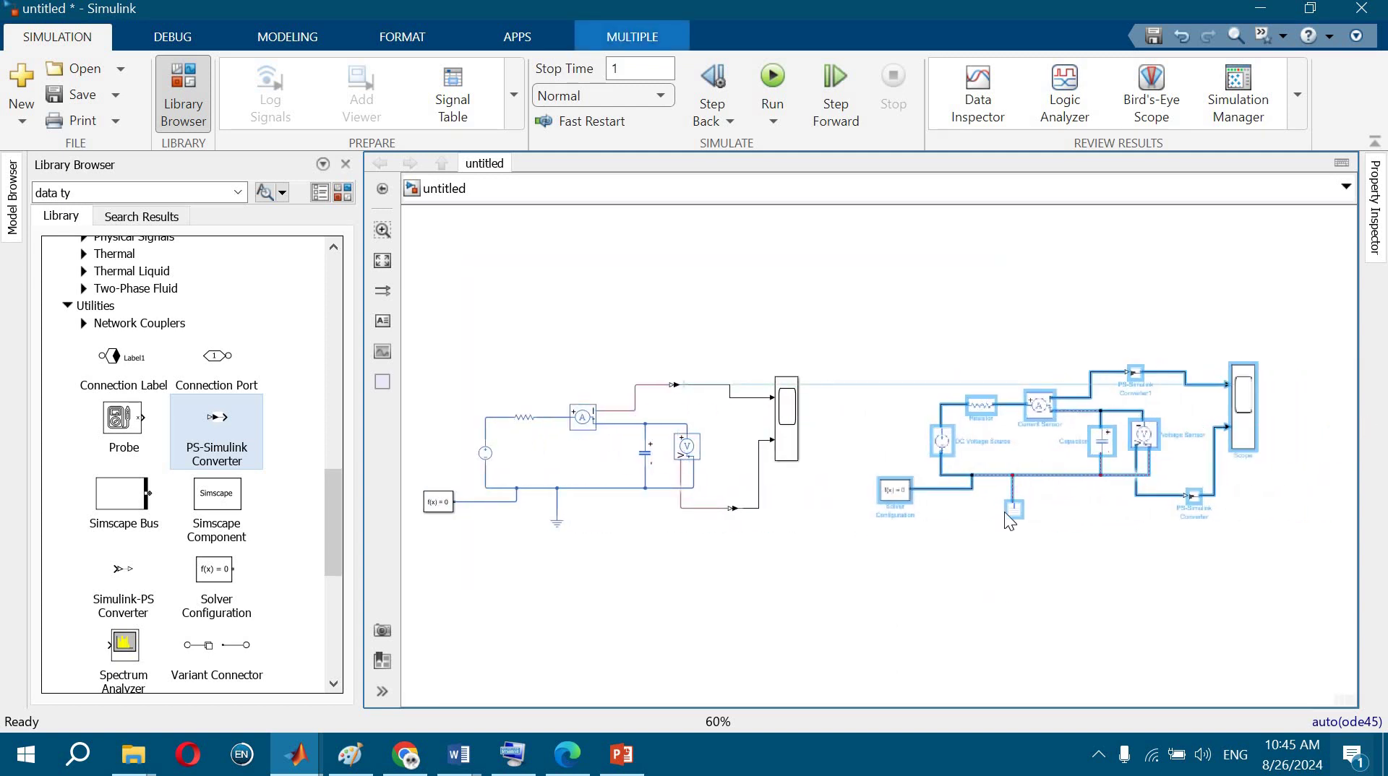
click(831, 594)
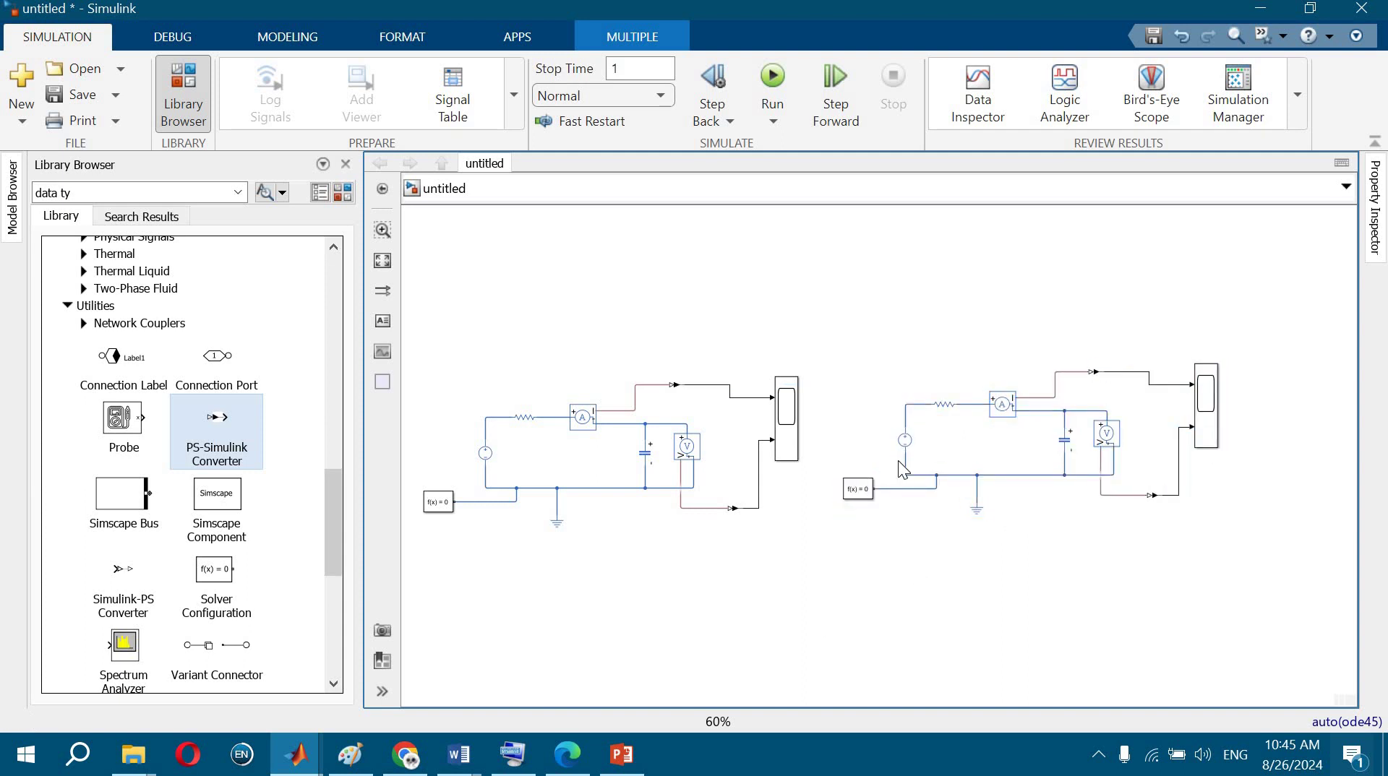
- Delete the DC voltage source from the copied circuit
scroll(898, 461, up, 4)
click(938, 413)
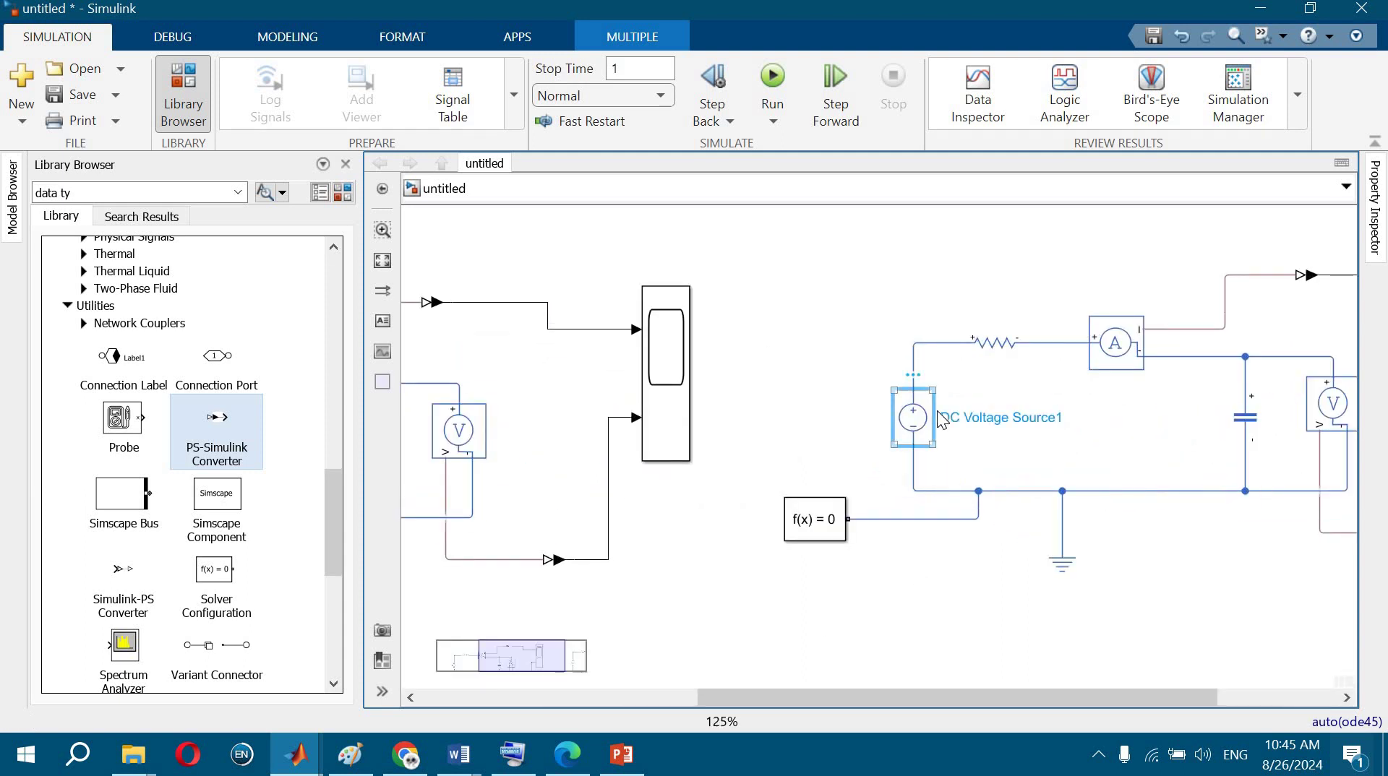
key(Delete)
scroll(756, 392, down, 2)
scroll(1077, 428, up, 2)
- Enable Capacitor1's capacitor voltage initial target and set it to 50 V
double_click(1068, 401)
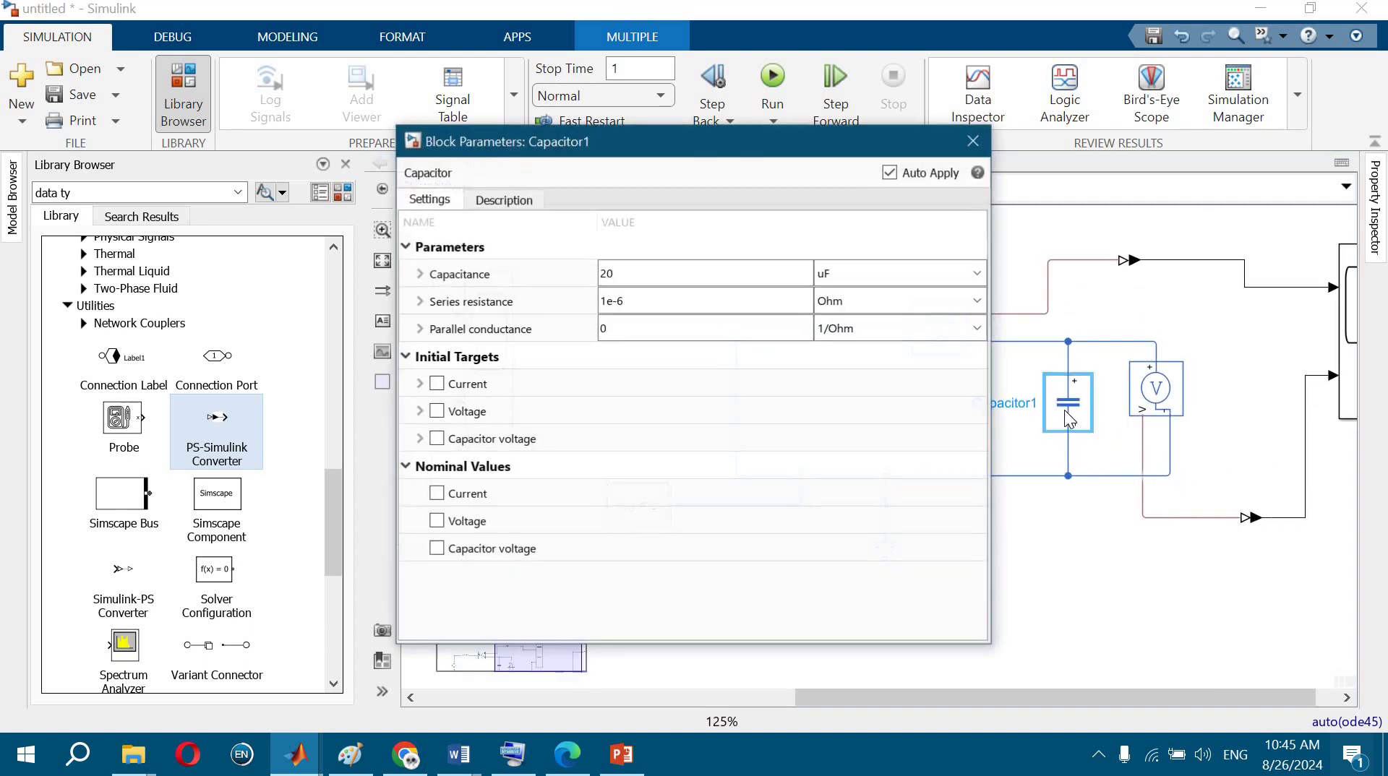
click(420, 439)
click(439, 440)
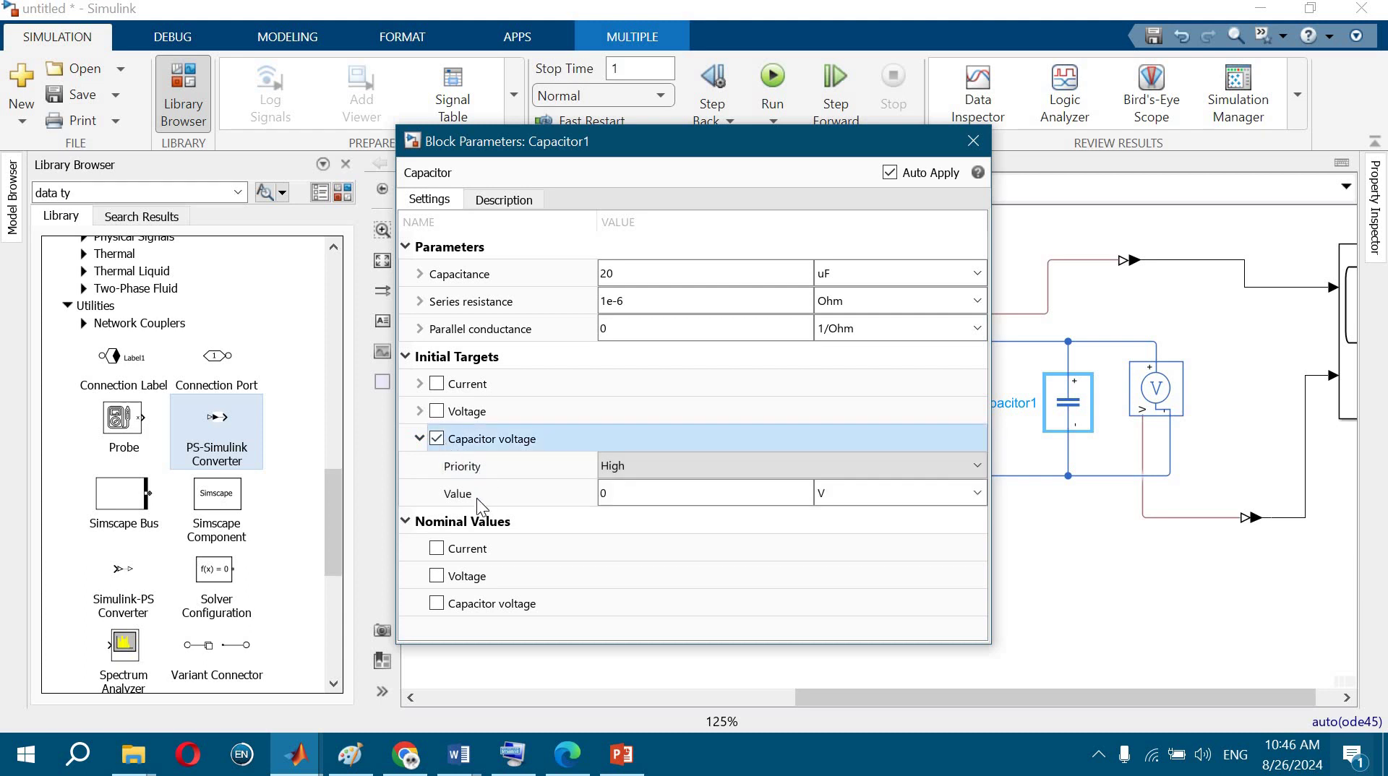
click(640, 495)
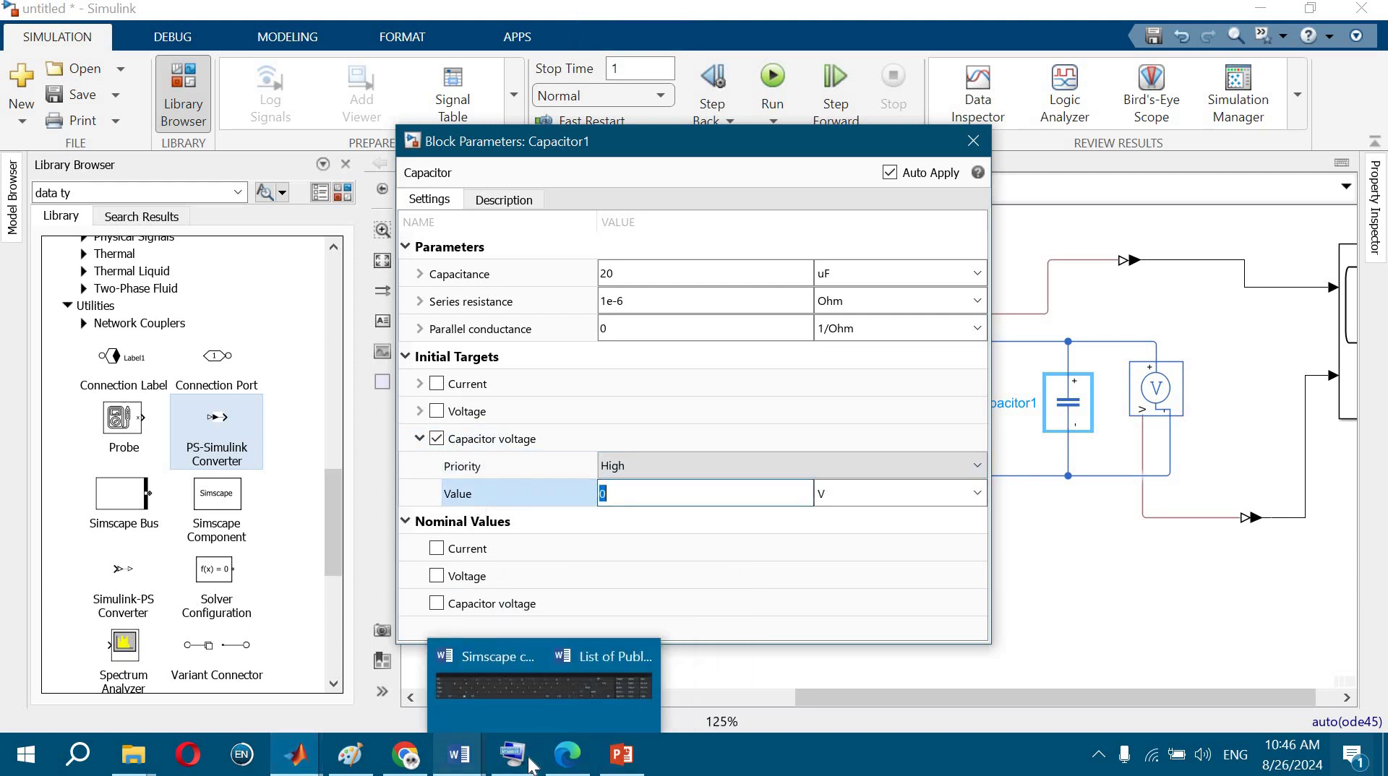
mouse_move(513, 755)
click(524, 678)
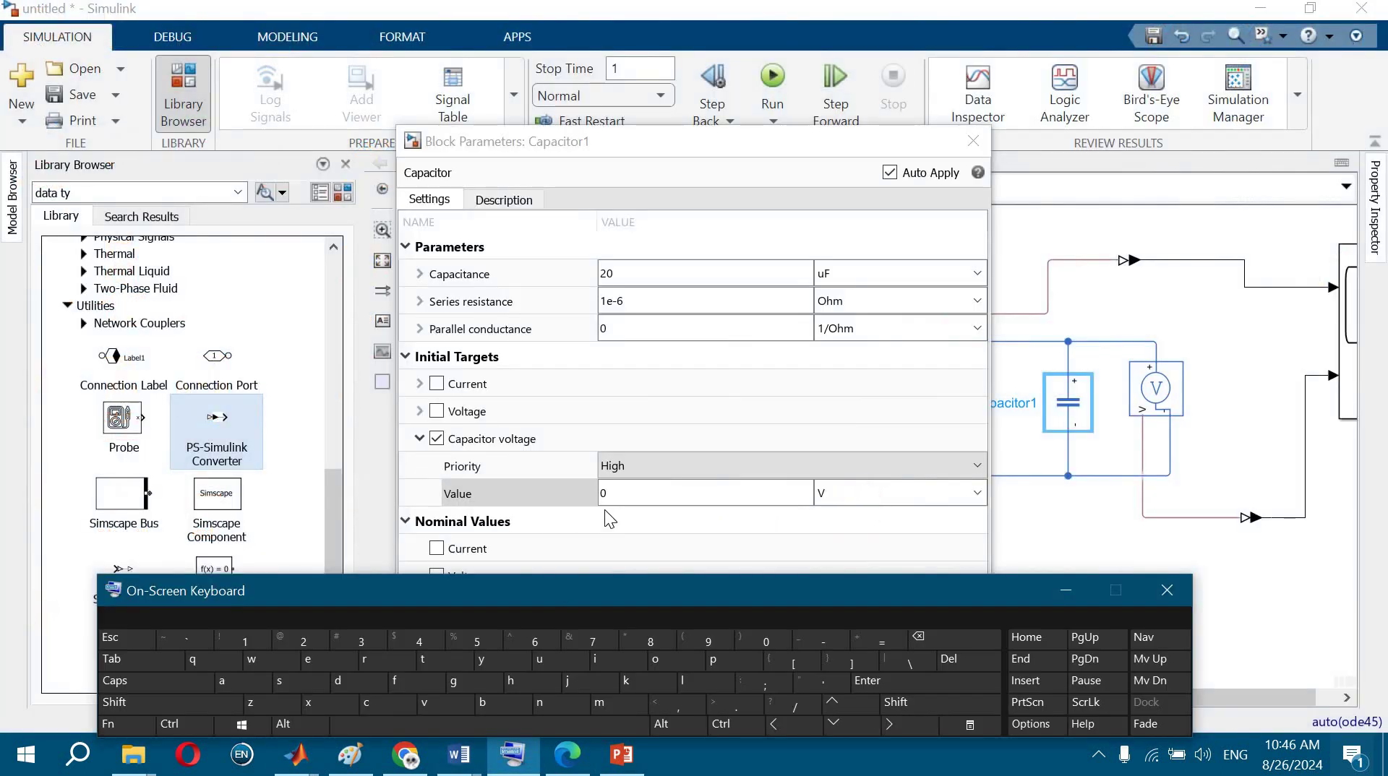
click(480, 642)
click(766, 640)
click(1064, 590)
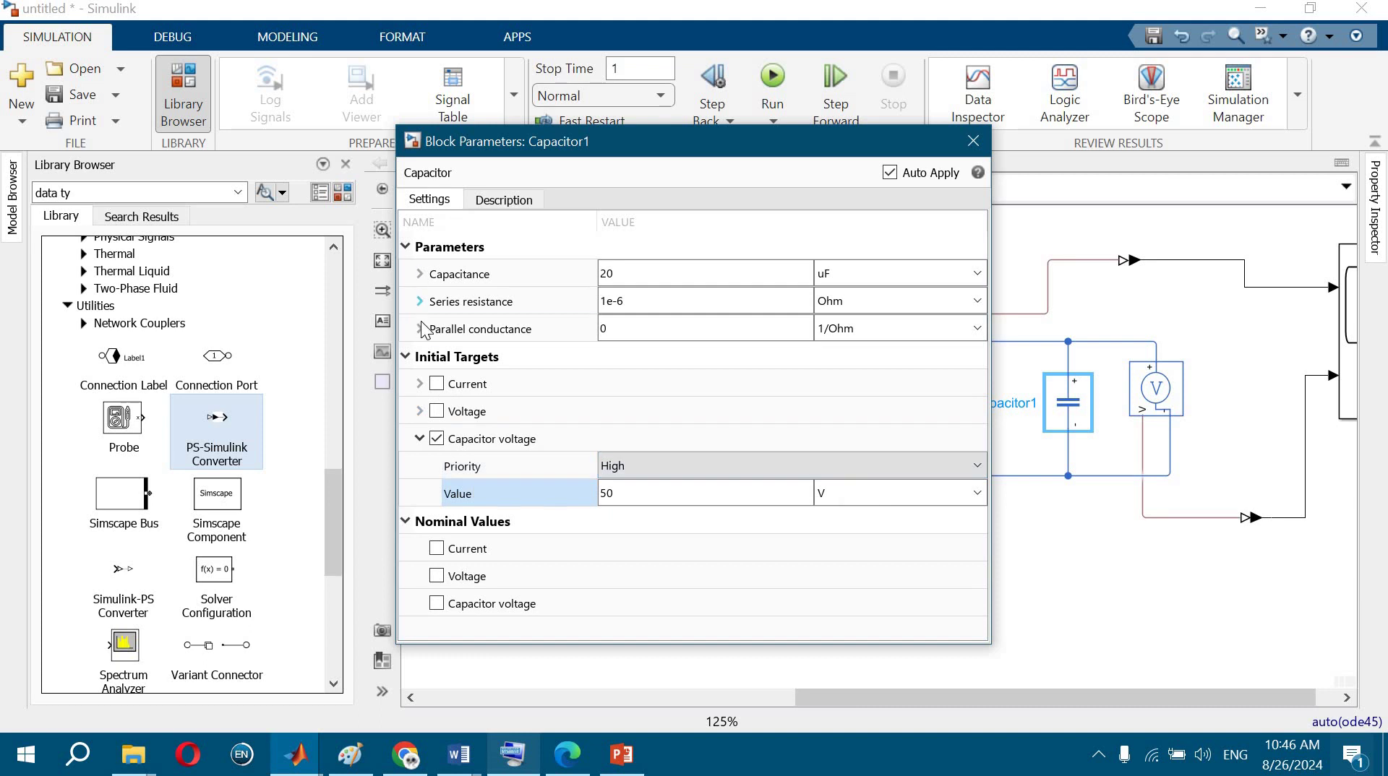
click(405, 357)
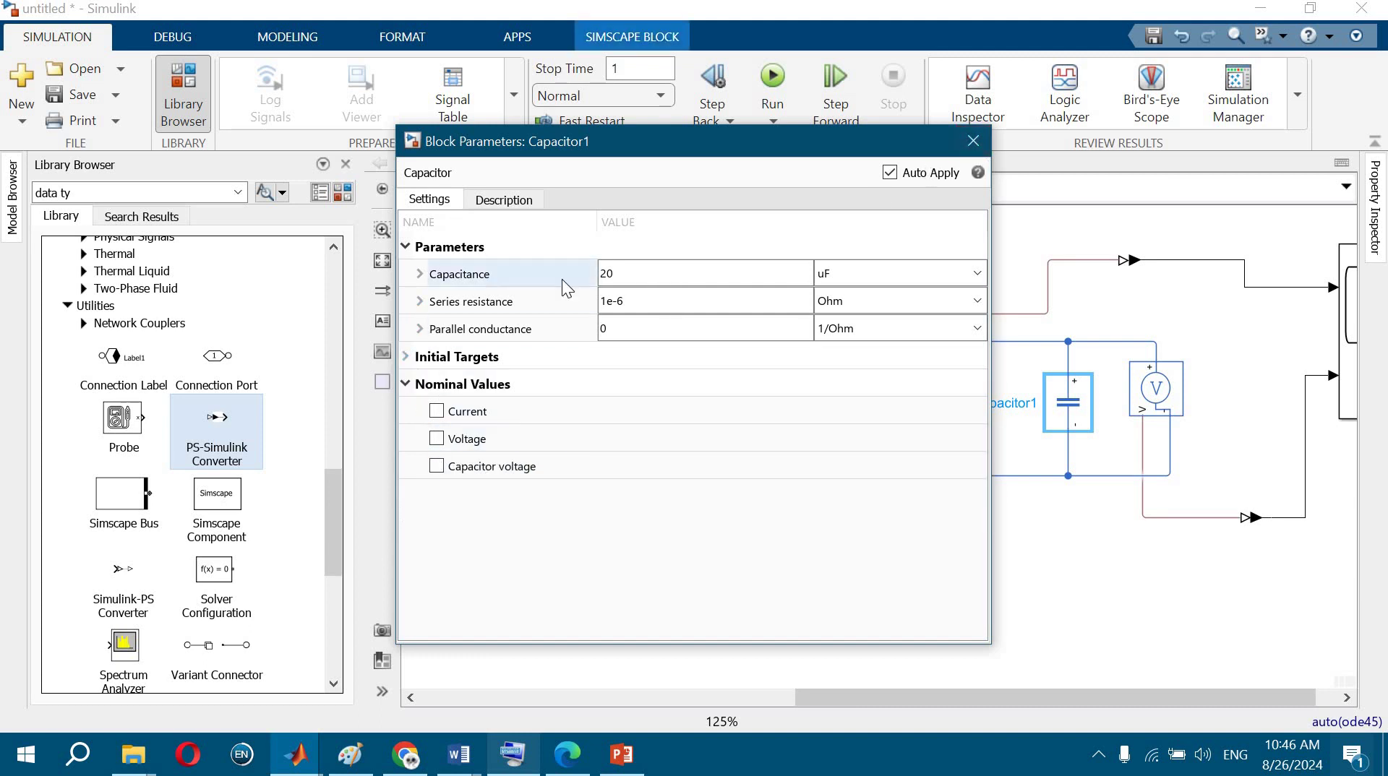
- Close Capacitor1's dialog, then autoscale Scope1's voltage and current plots
click(972, 141)
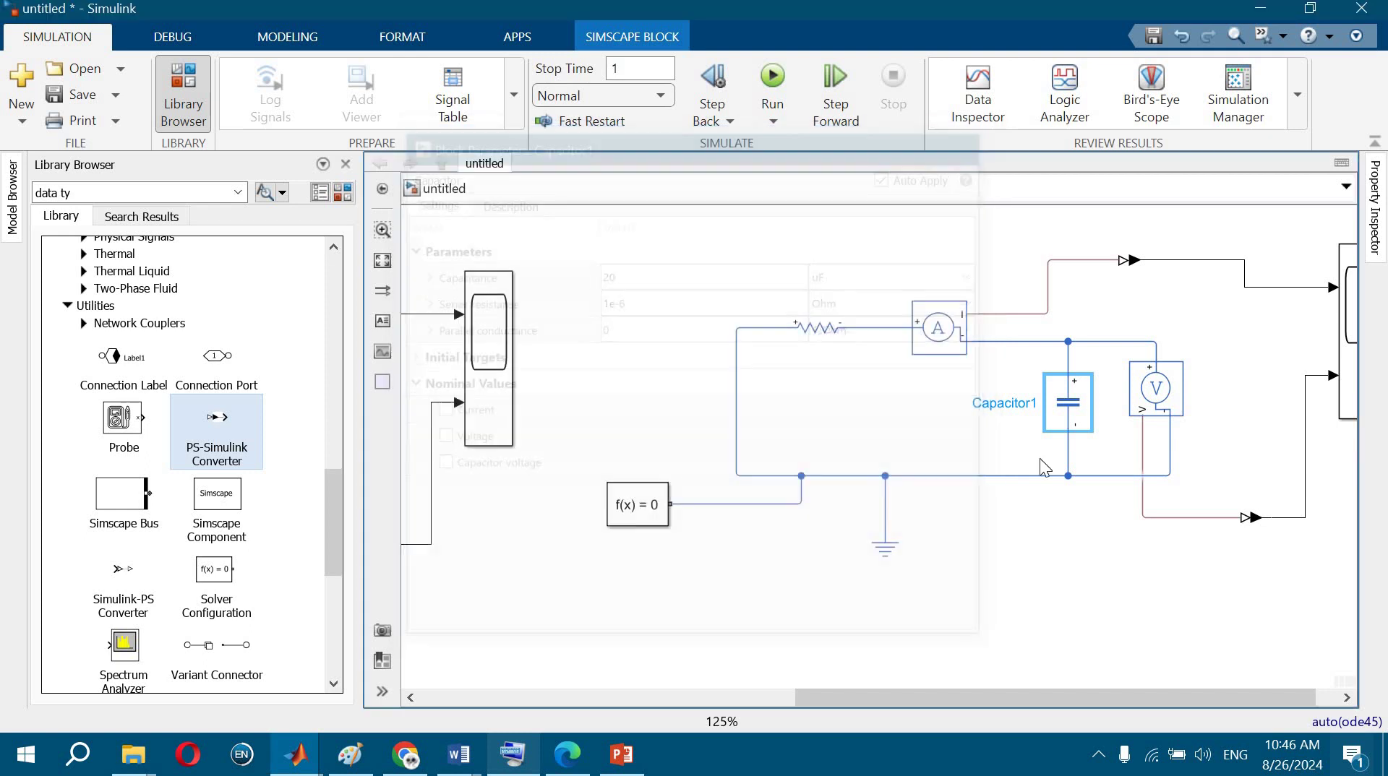
click(999, 583)
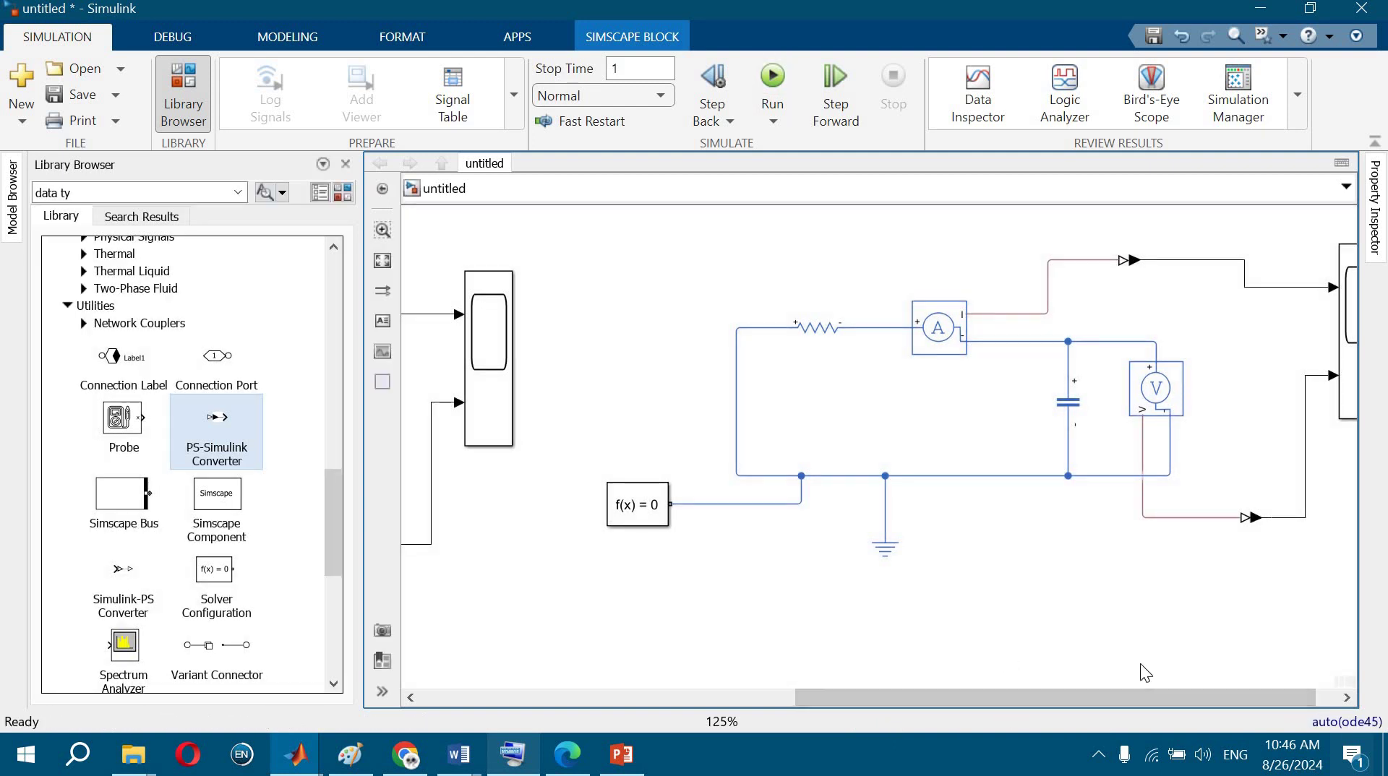
click(1347, 361)
double_click(1347, 362)
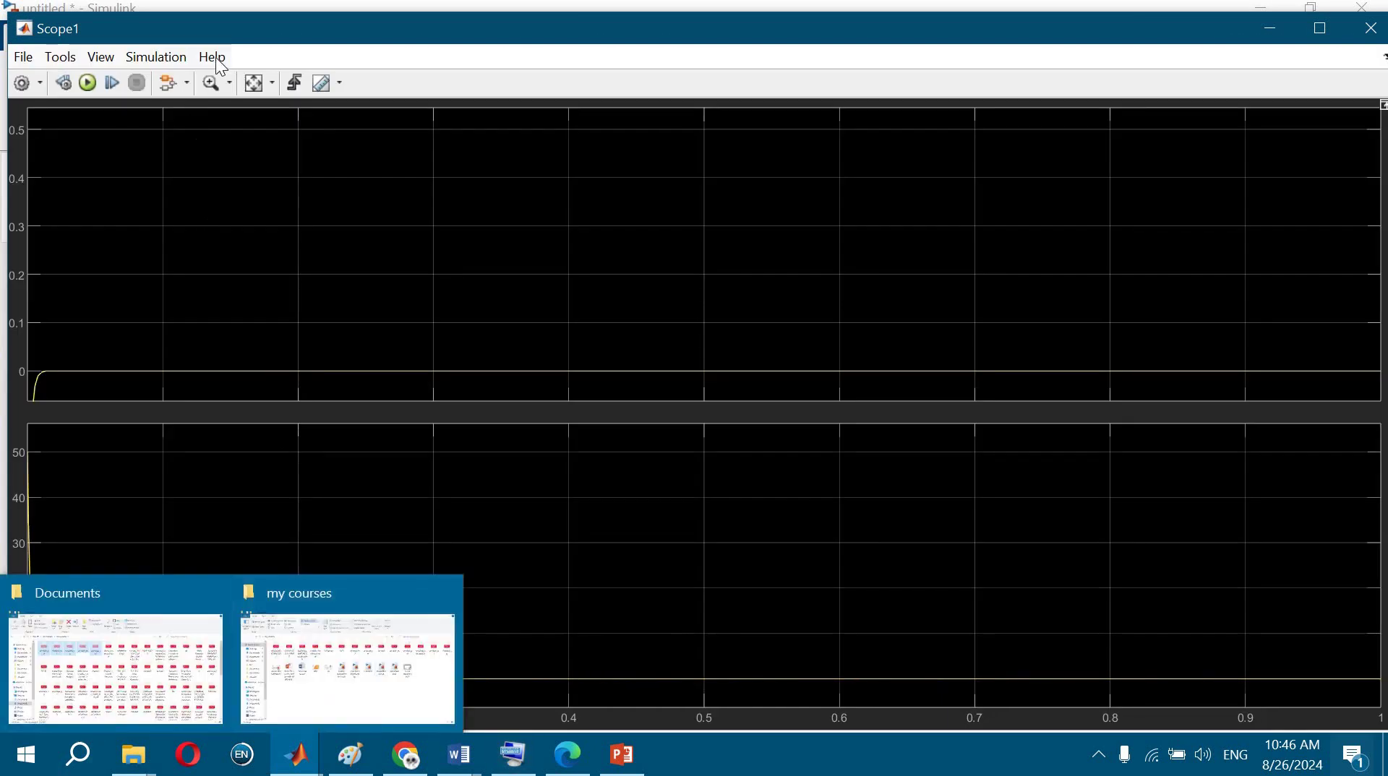
click(257, 83)
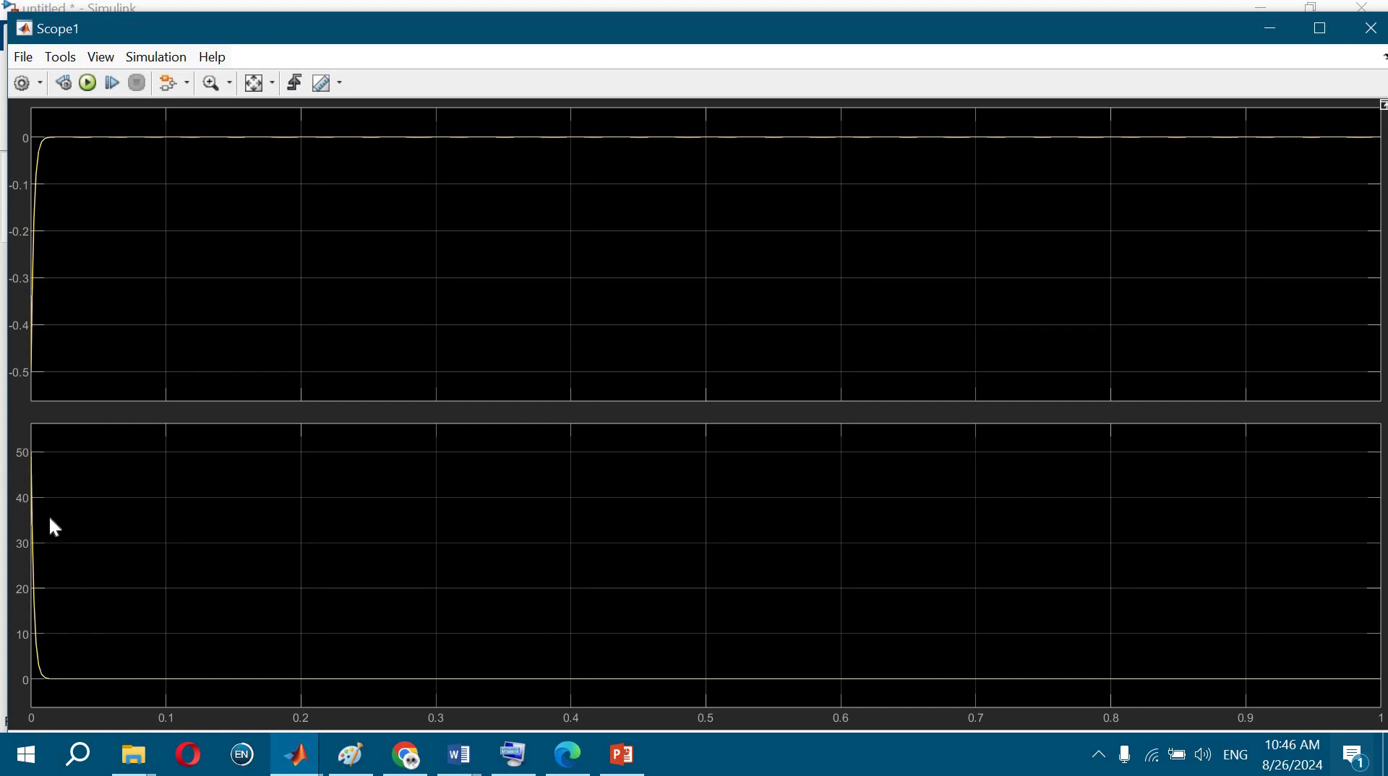
click(1371, 28)
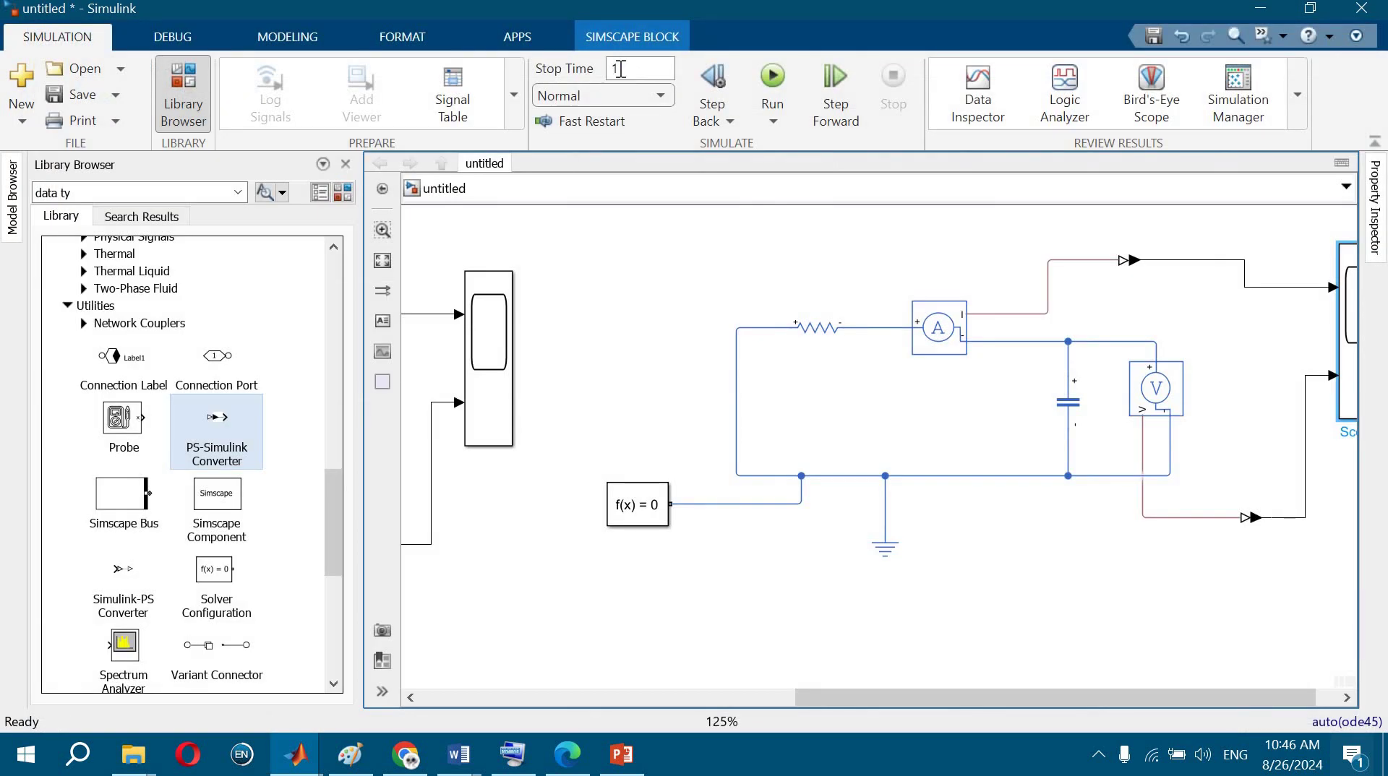
- Set the stop time to 0.5 s and run the discharge simulation
click(622, 68)
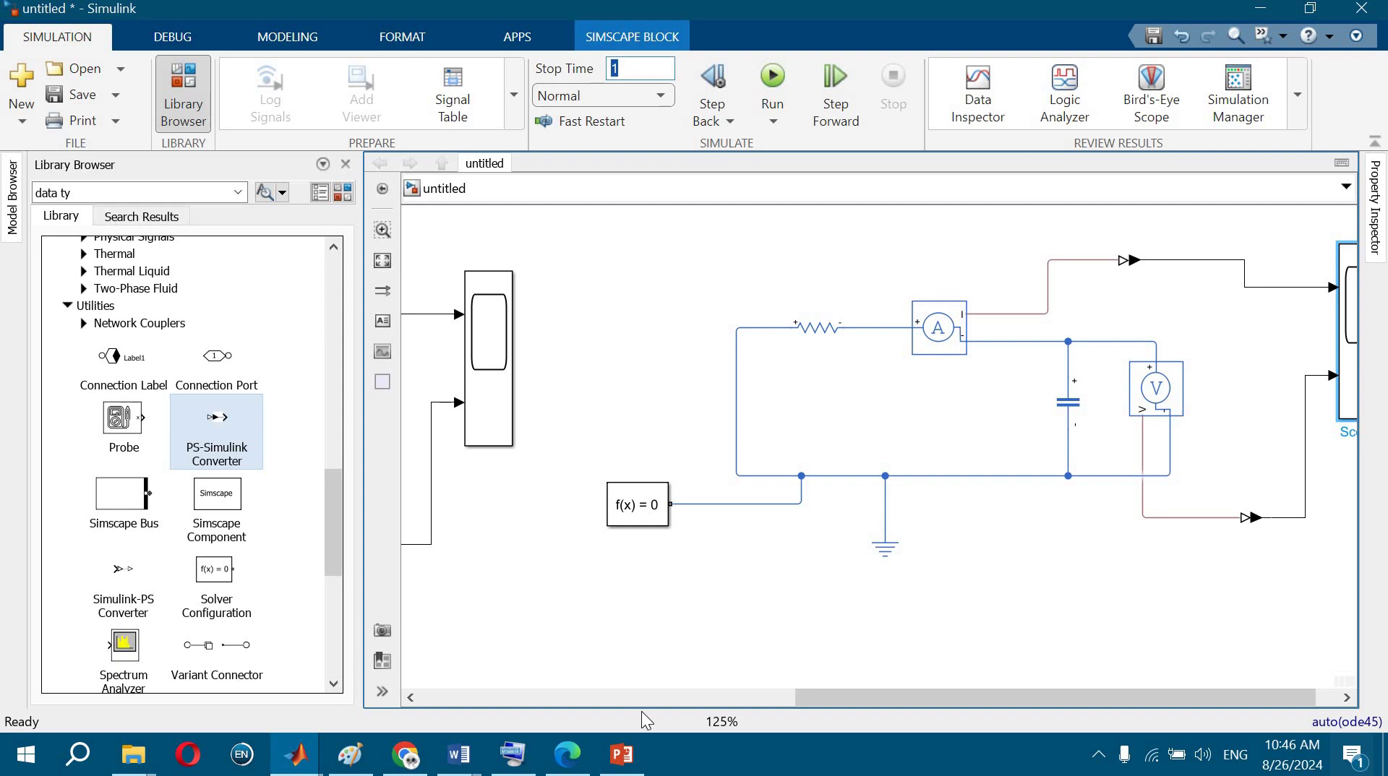
click(511, 756)
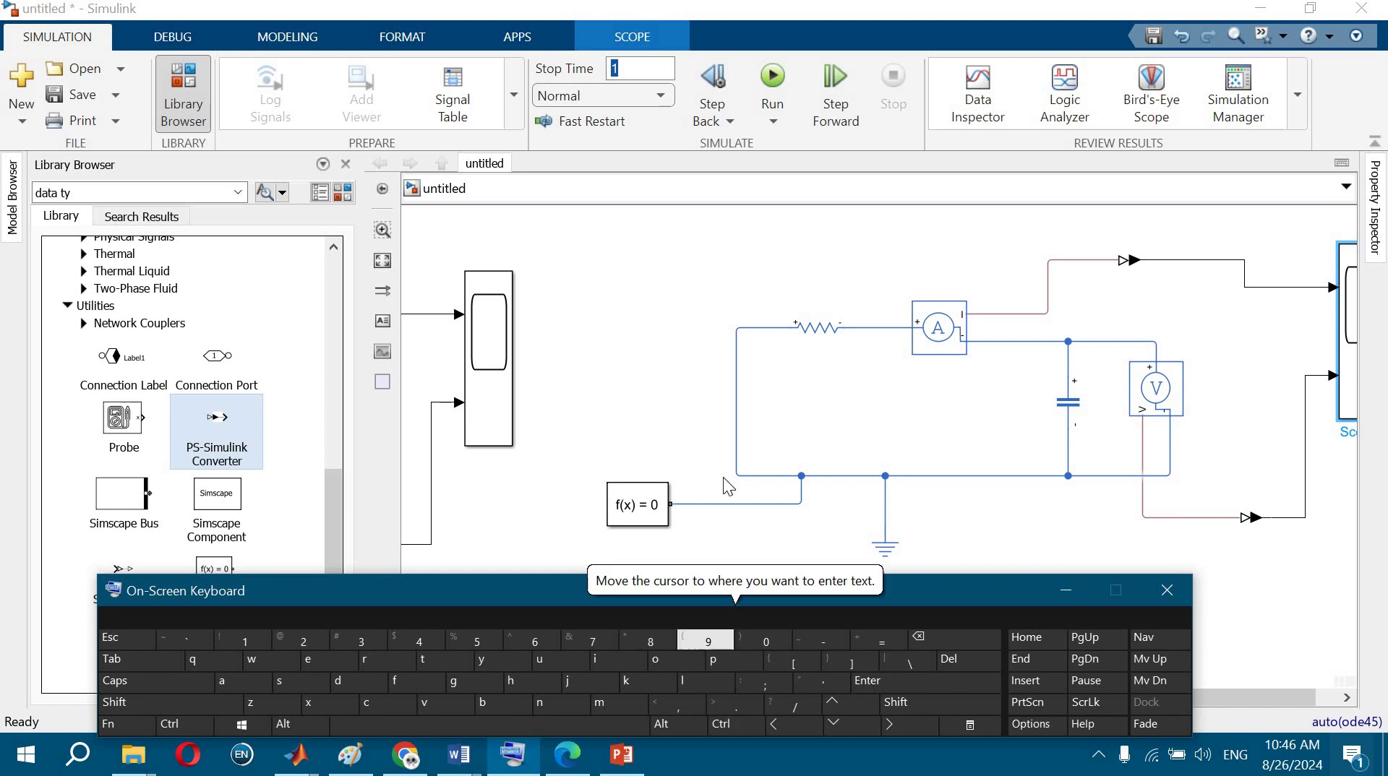
click(633, 70)
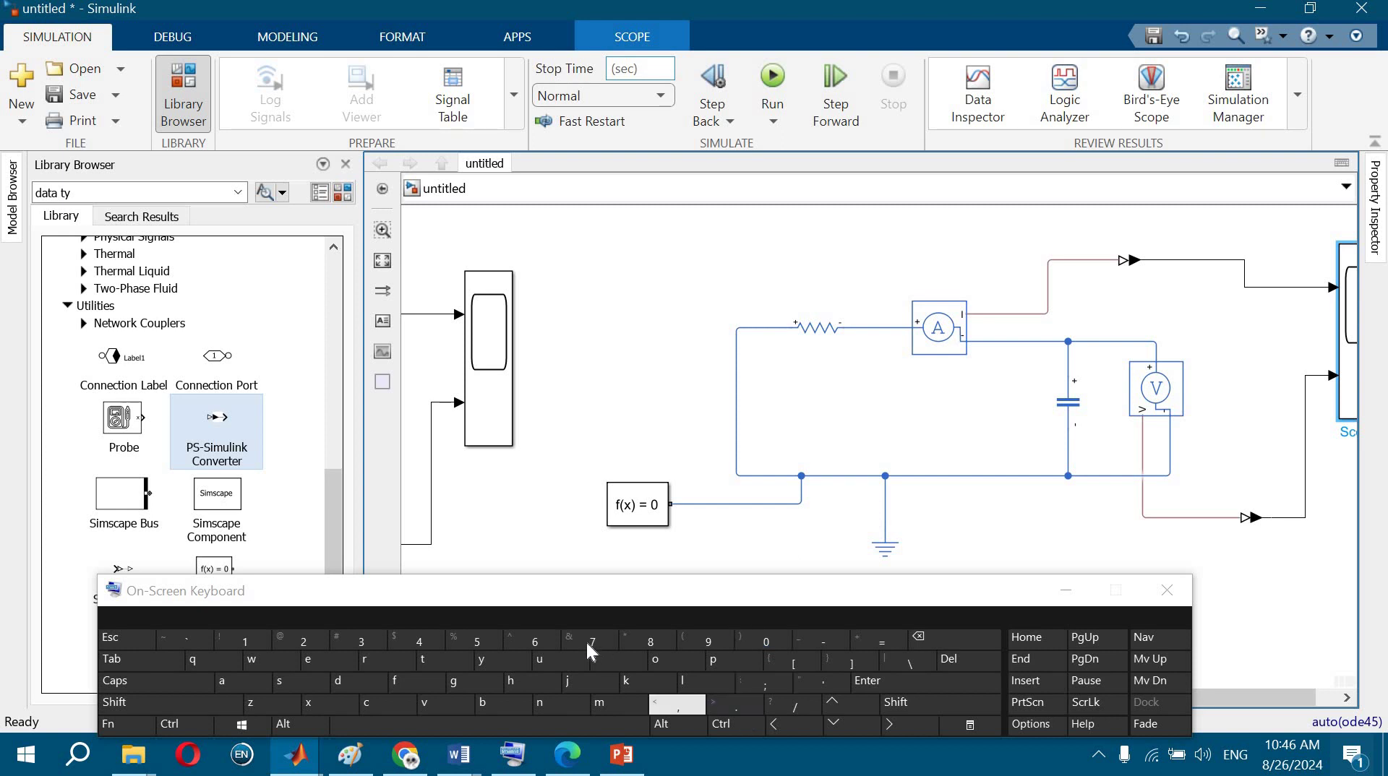
text(0.5)
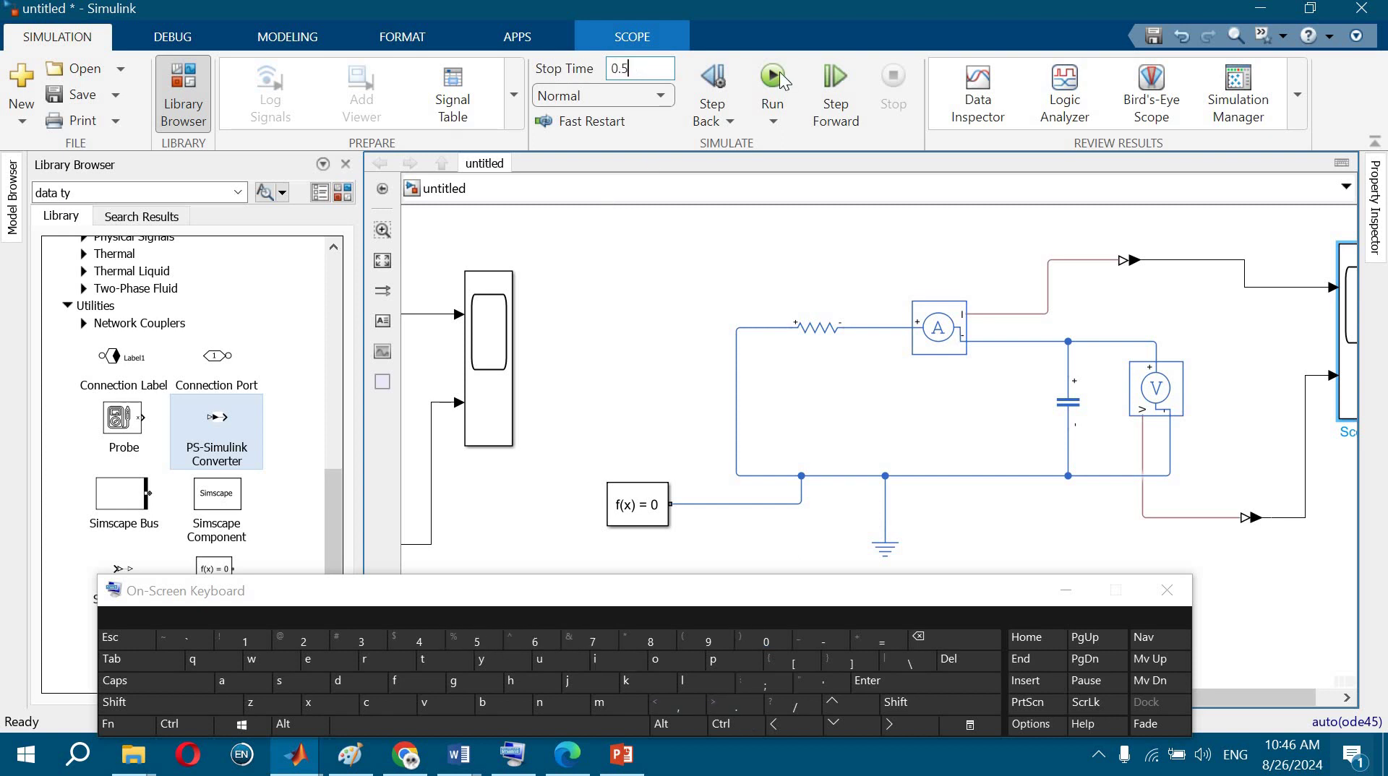
click(1065, 590)
click(771, 79)
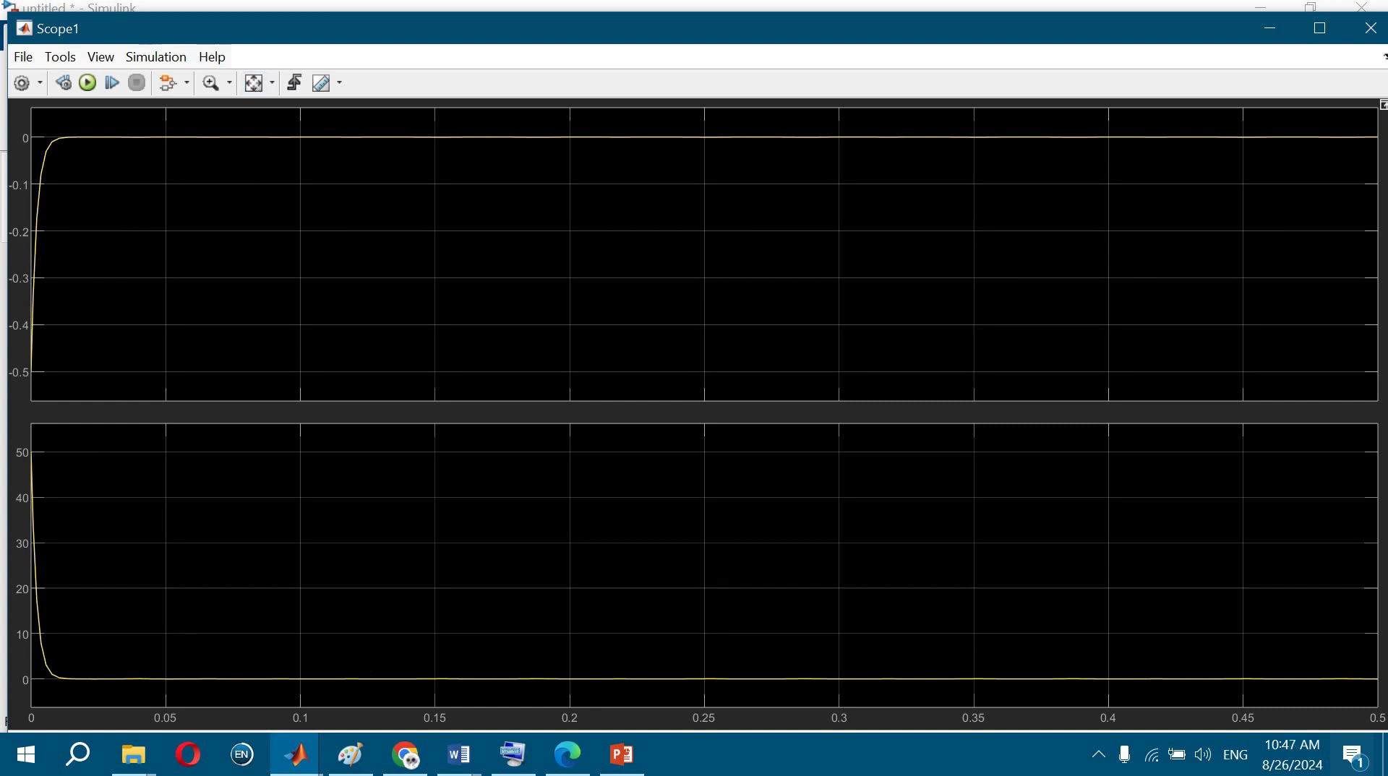
- Change the stop time to 0.1
click(1370, 28)
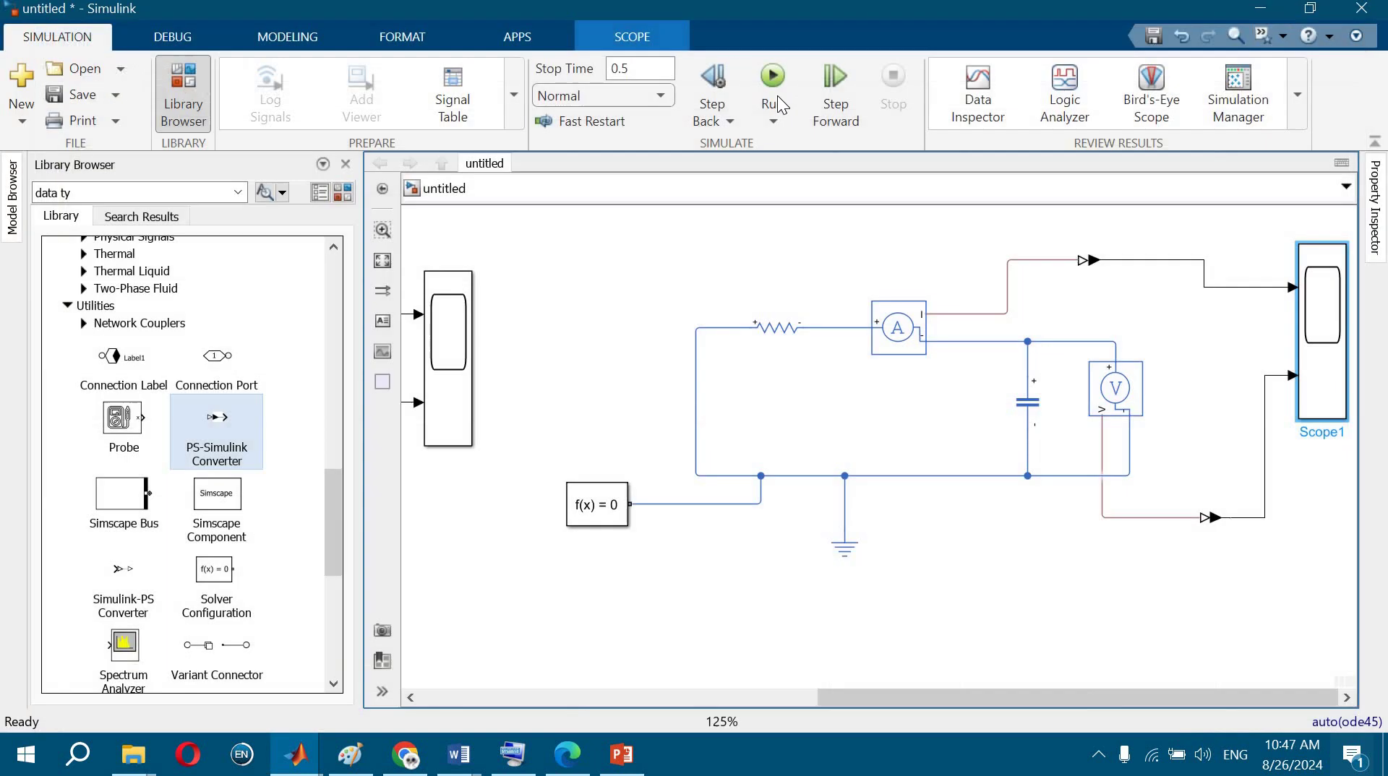
click(640, 65)
text(0.)
click(636, 280)
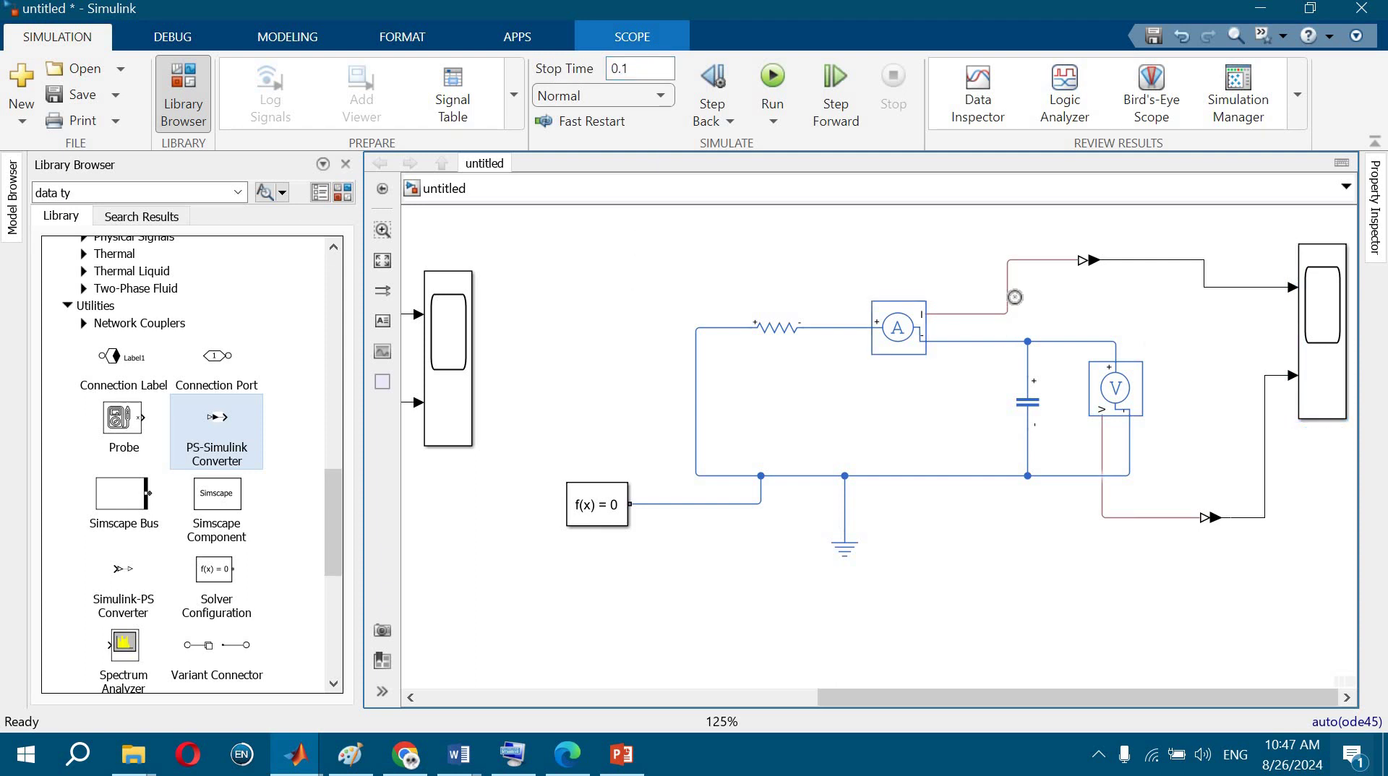
- Rename the upper converter 'current' and the lower one 'voltage'
double_click(1097, 262)
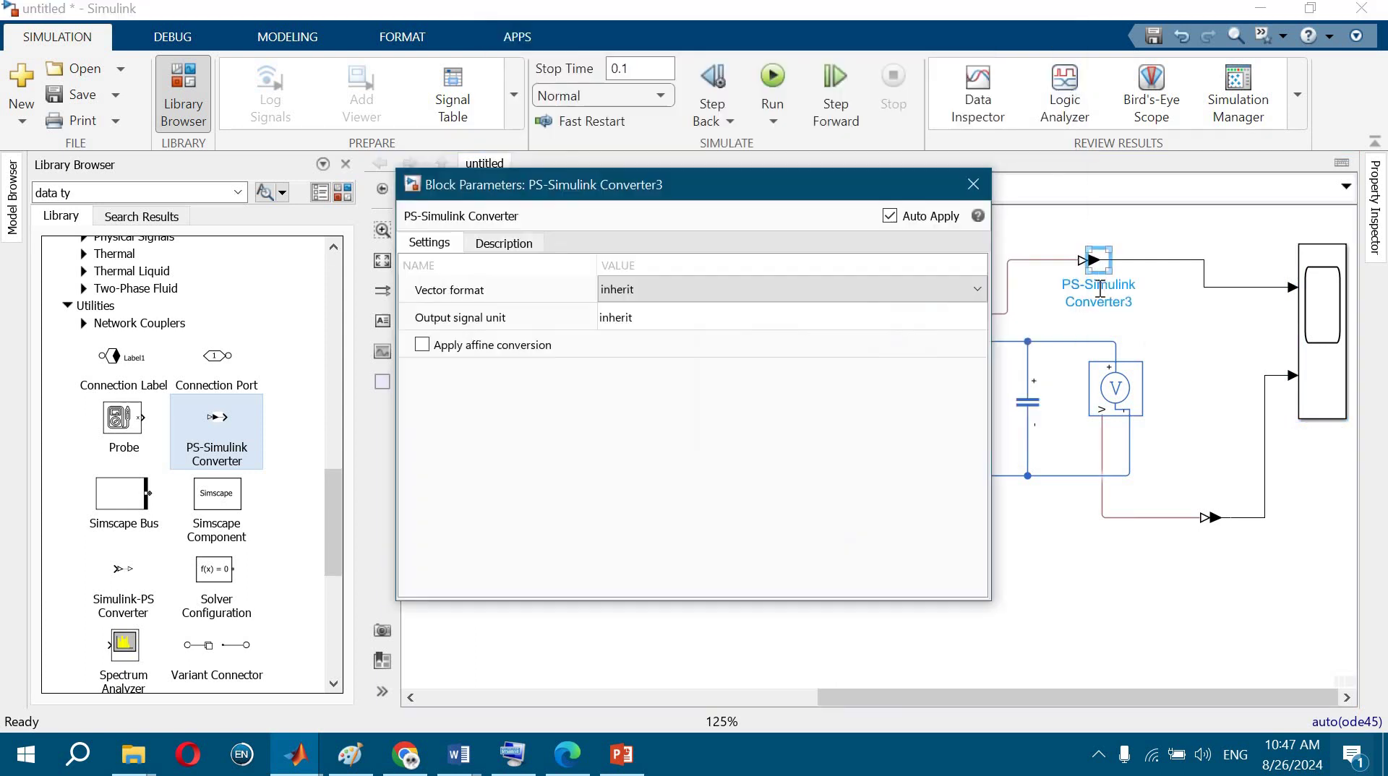
click(973, 185)
double_click(1096, 298)
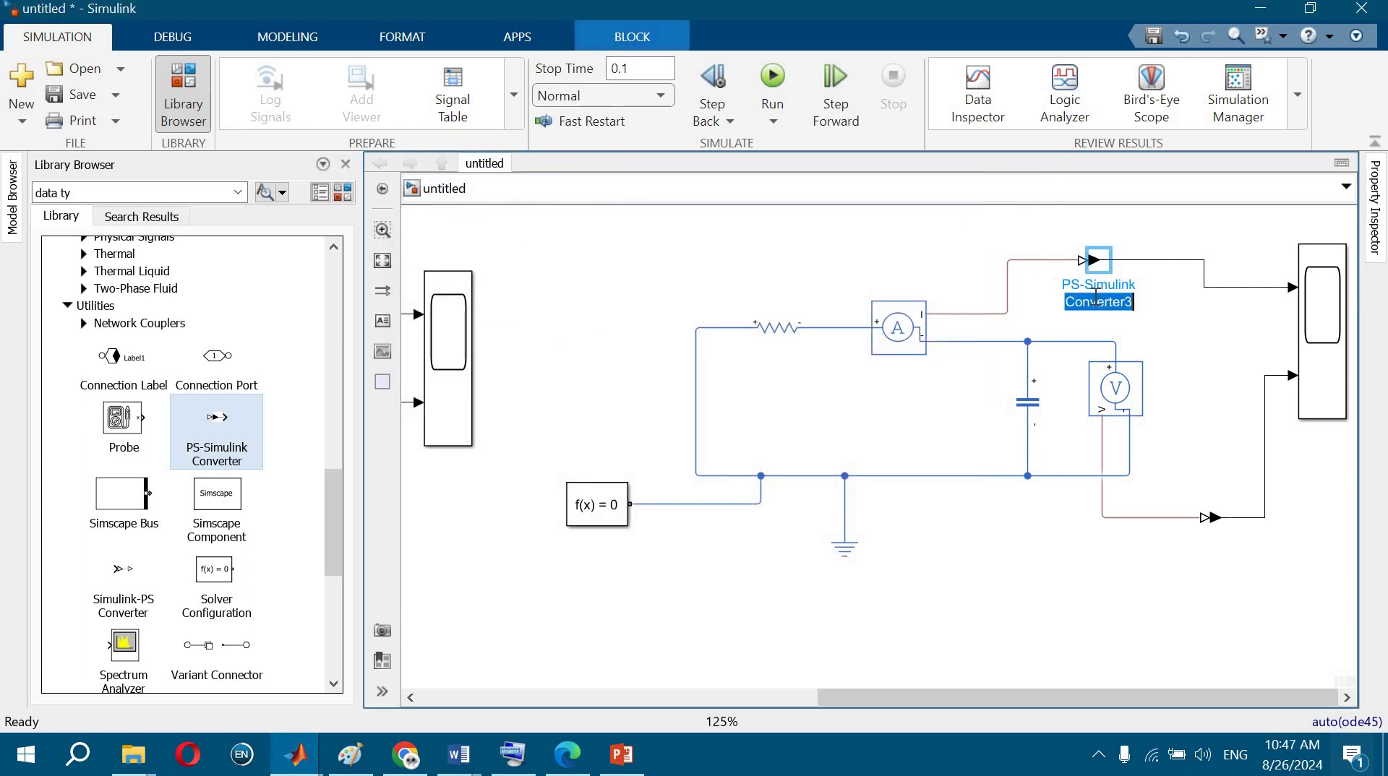
key(ctrl+a)
text(cu)
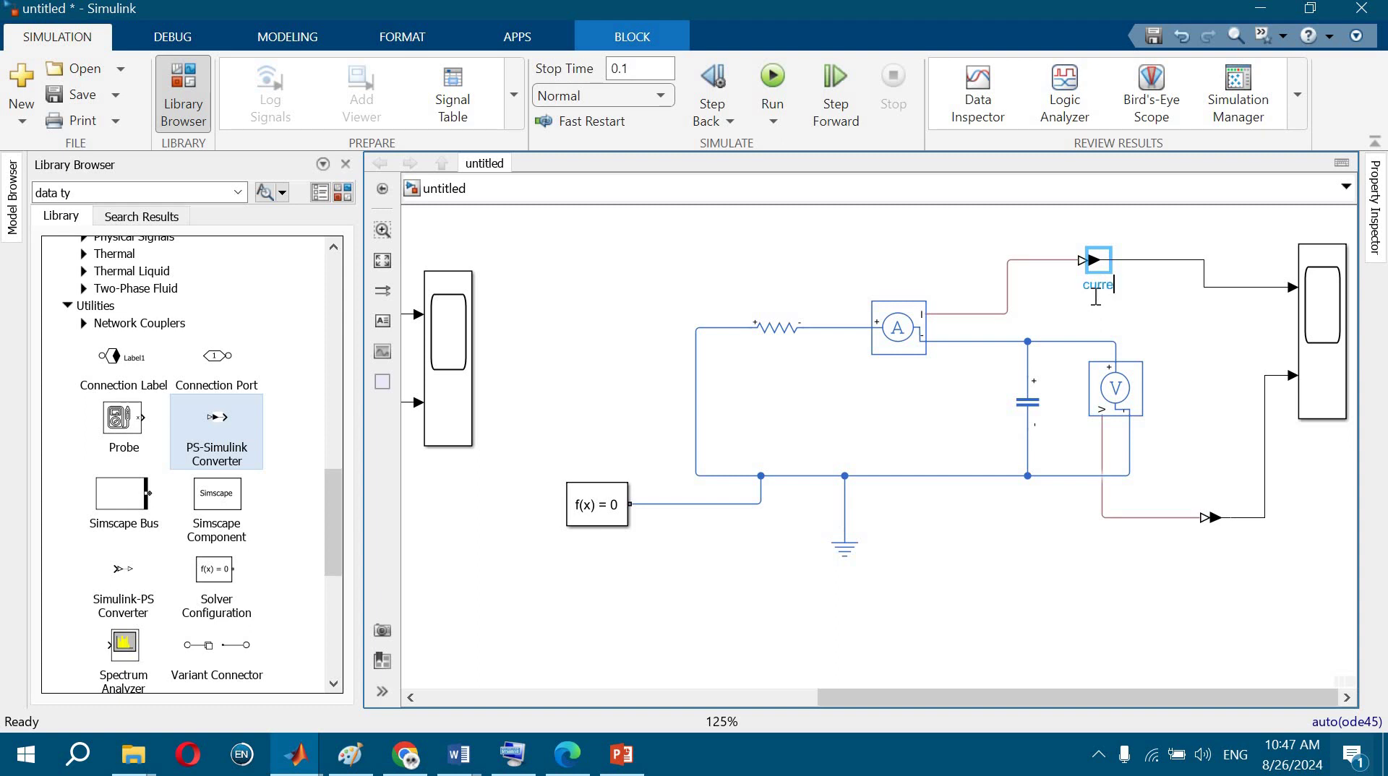
text(rrent)
click(1214, 520)
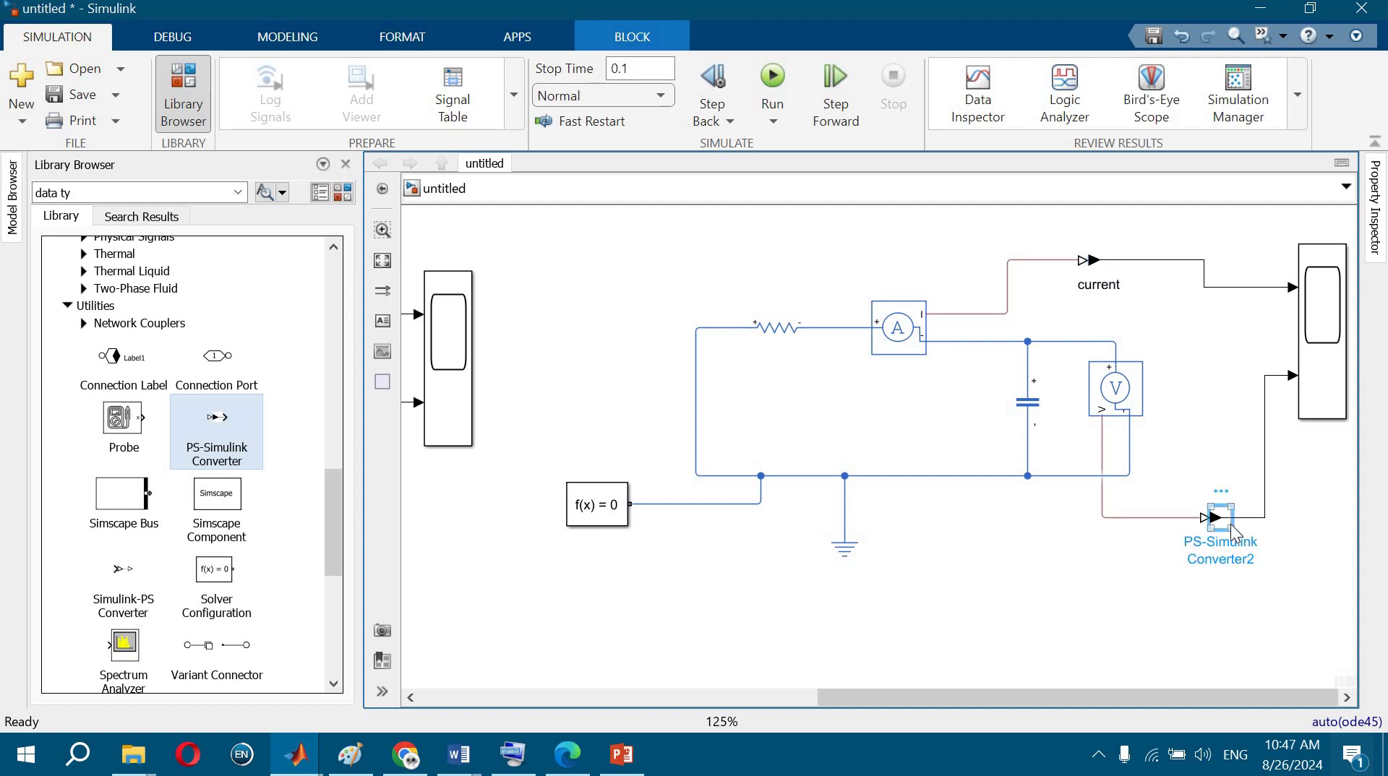
double_click(1231, 543)
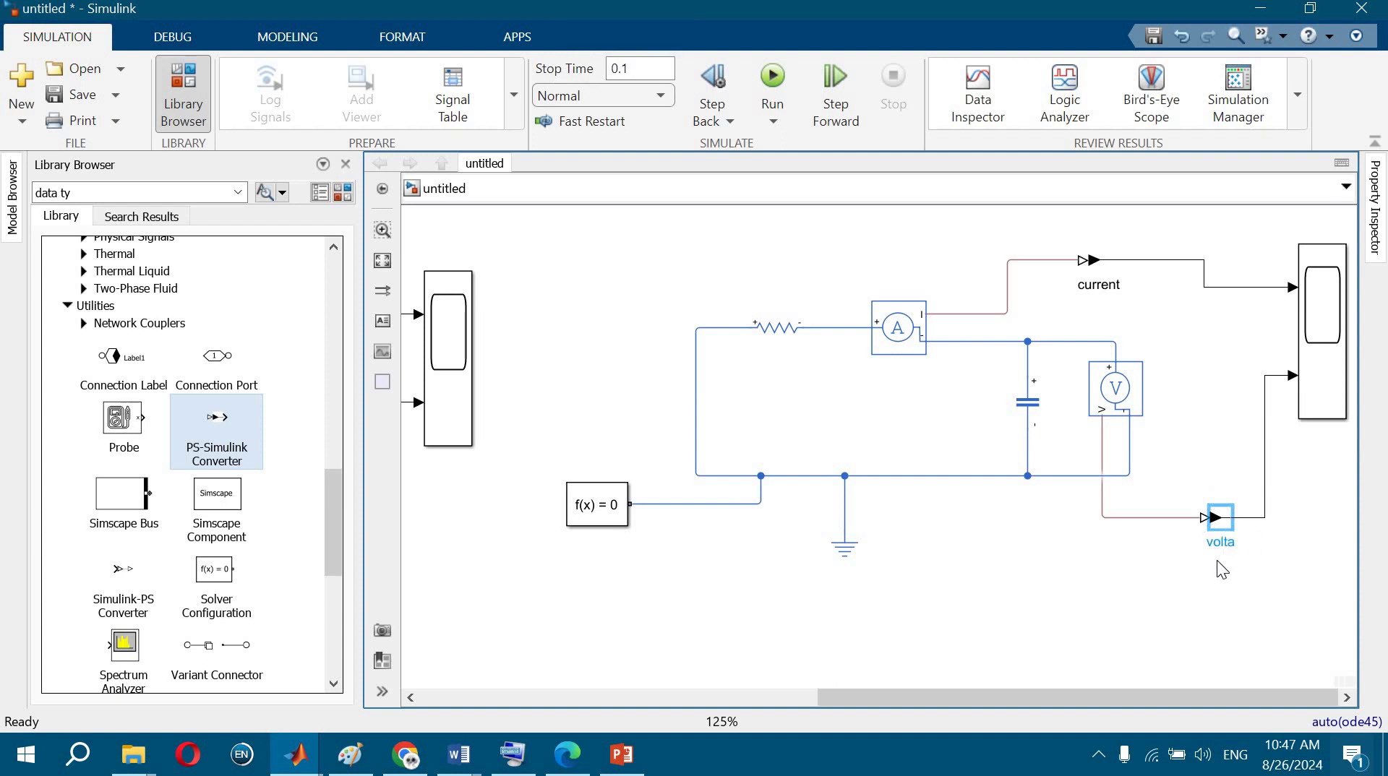
key(Return)
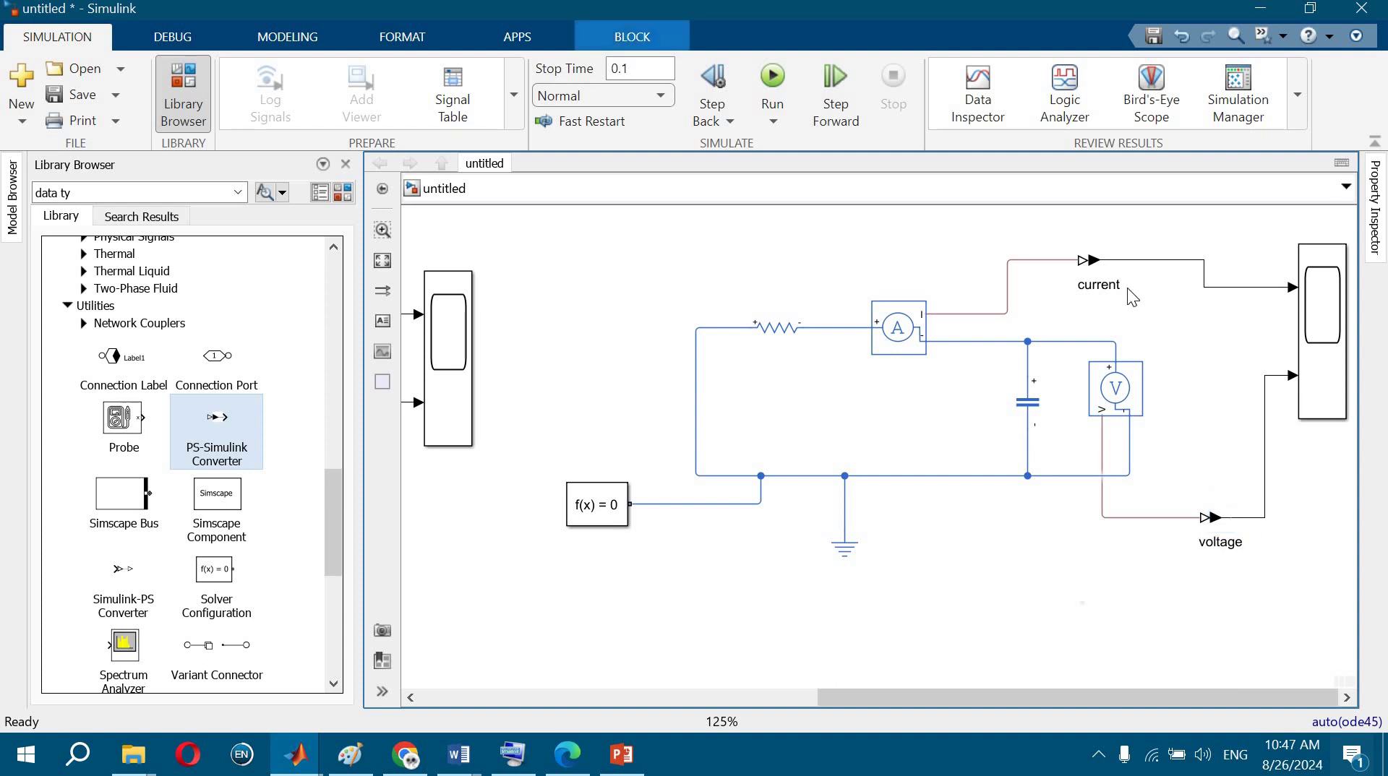
- Run the discharge simulation to 0.1 s and view the results in Scope1
click(772, 75)
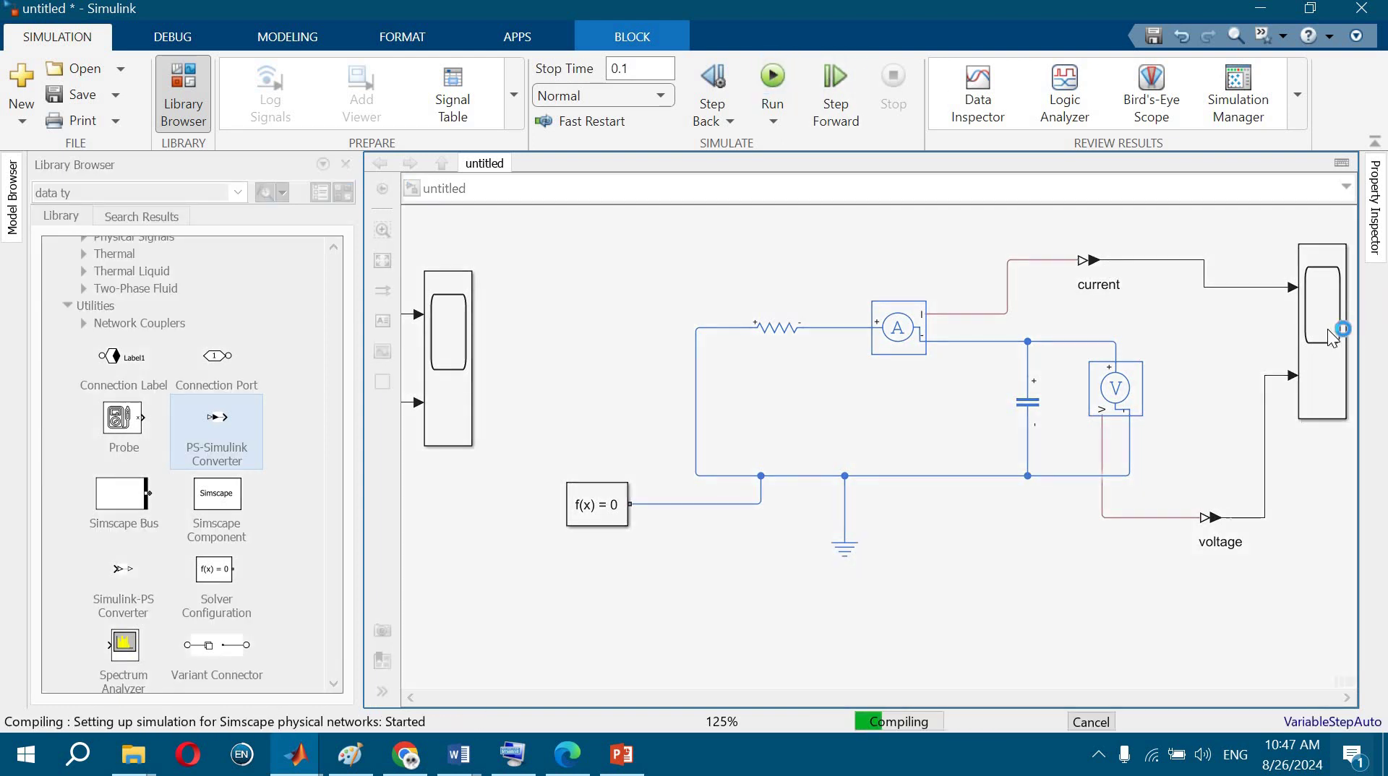
double_click(1327, 328)
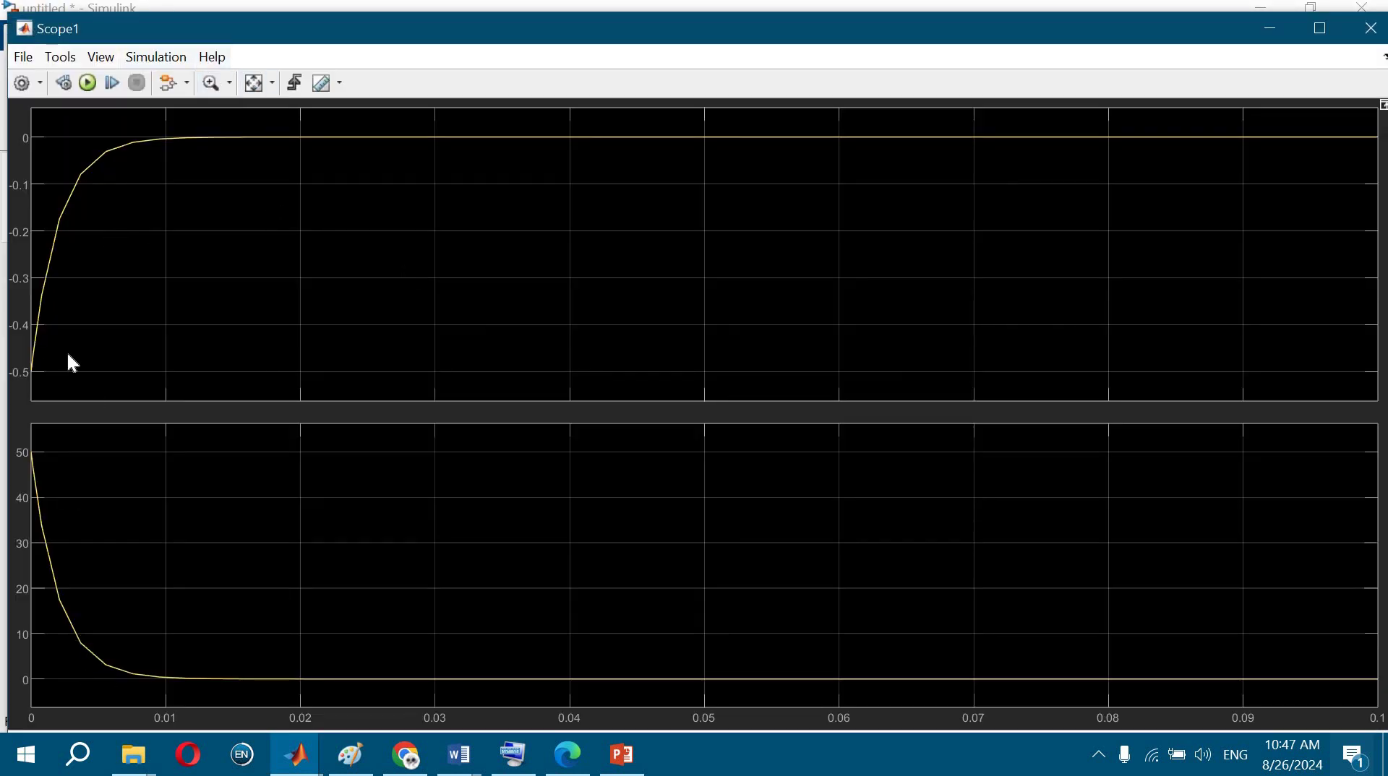
click(1370, 28)
double_click(1325, 361)
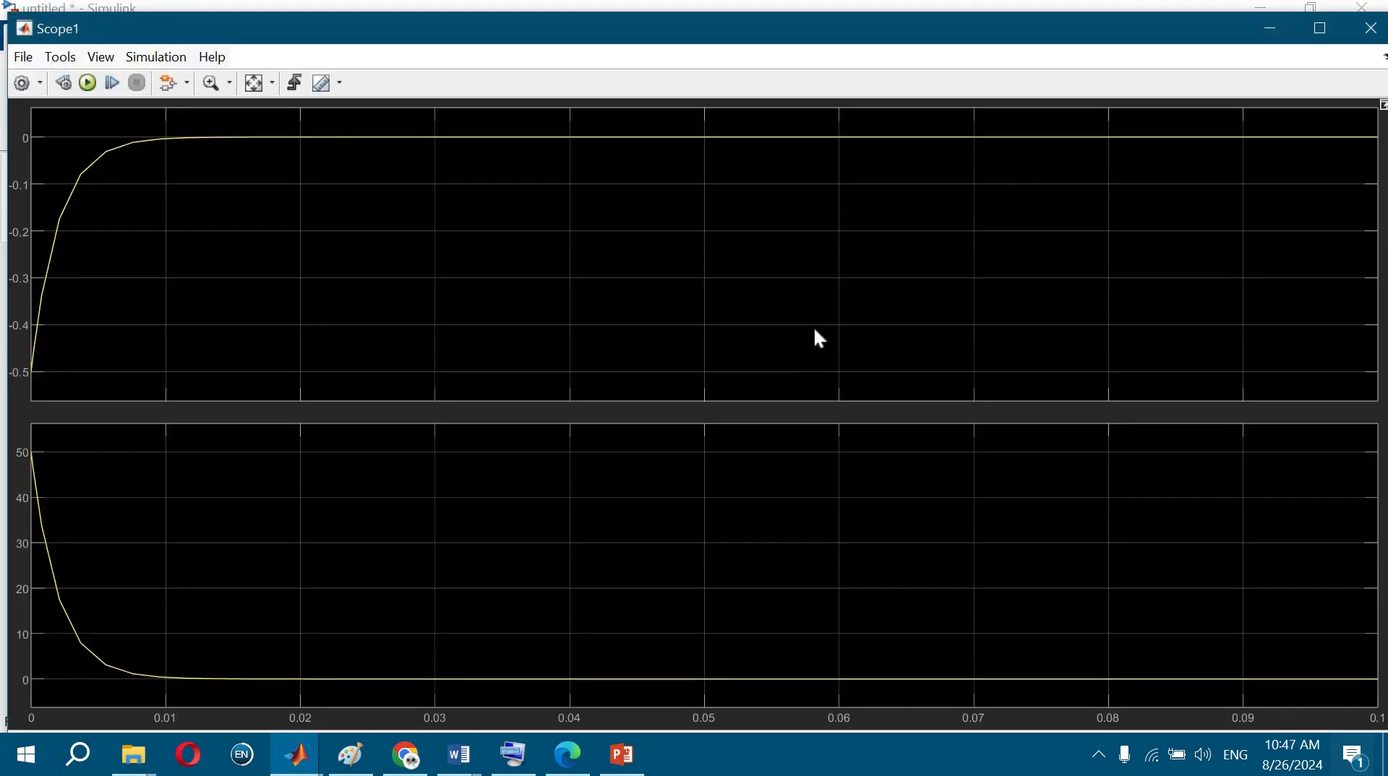
- Set Scope1's plot layout to two rows by one column, then close the scope
right_click(814, 333)
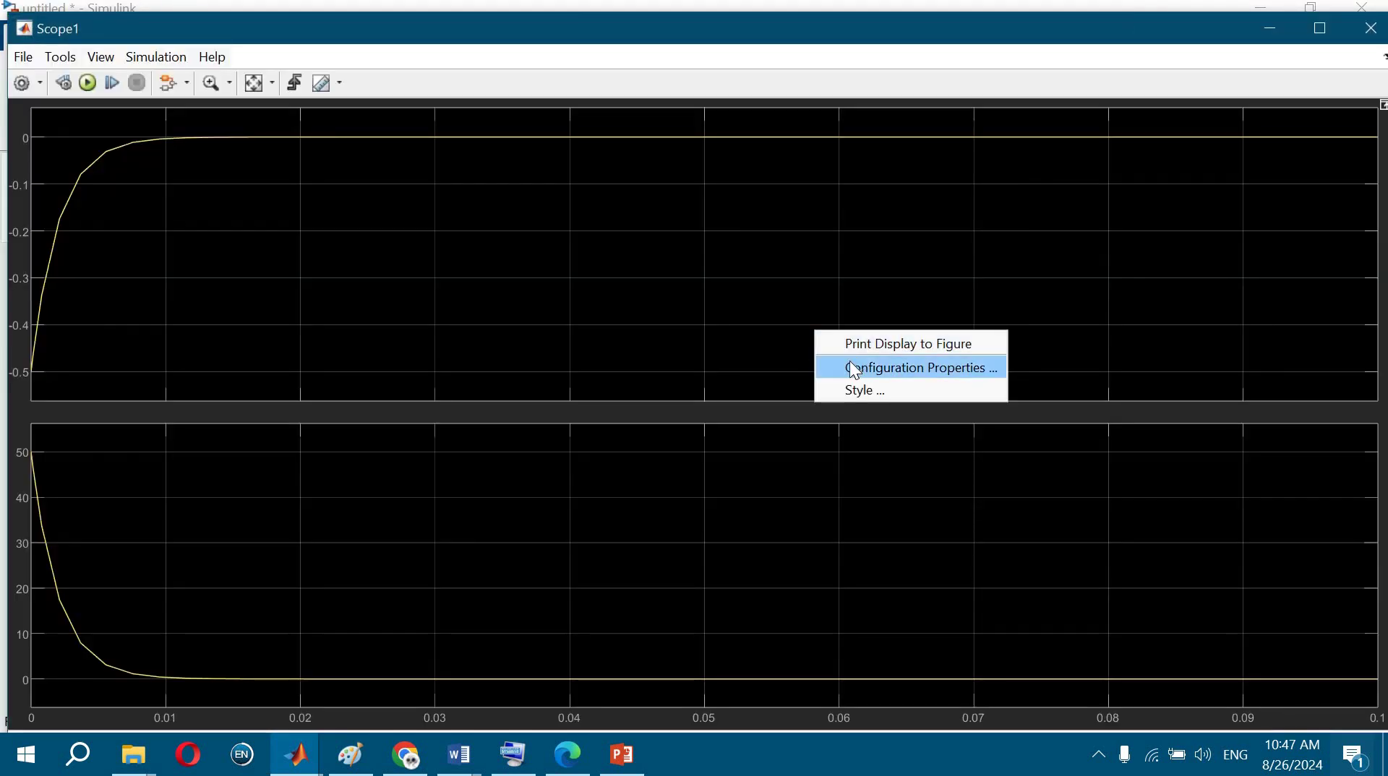
click(852, 367)
click(518, 275)
click(883, 367)
click(938, 406)
click(785, 528)
click(1370, 28)
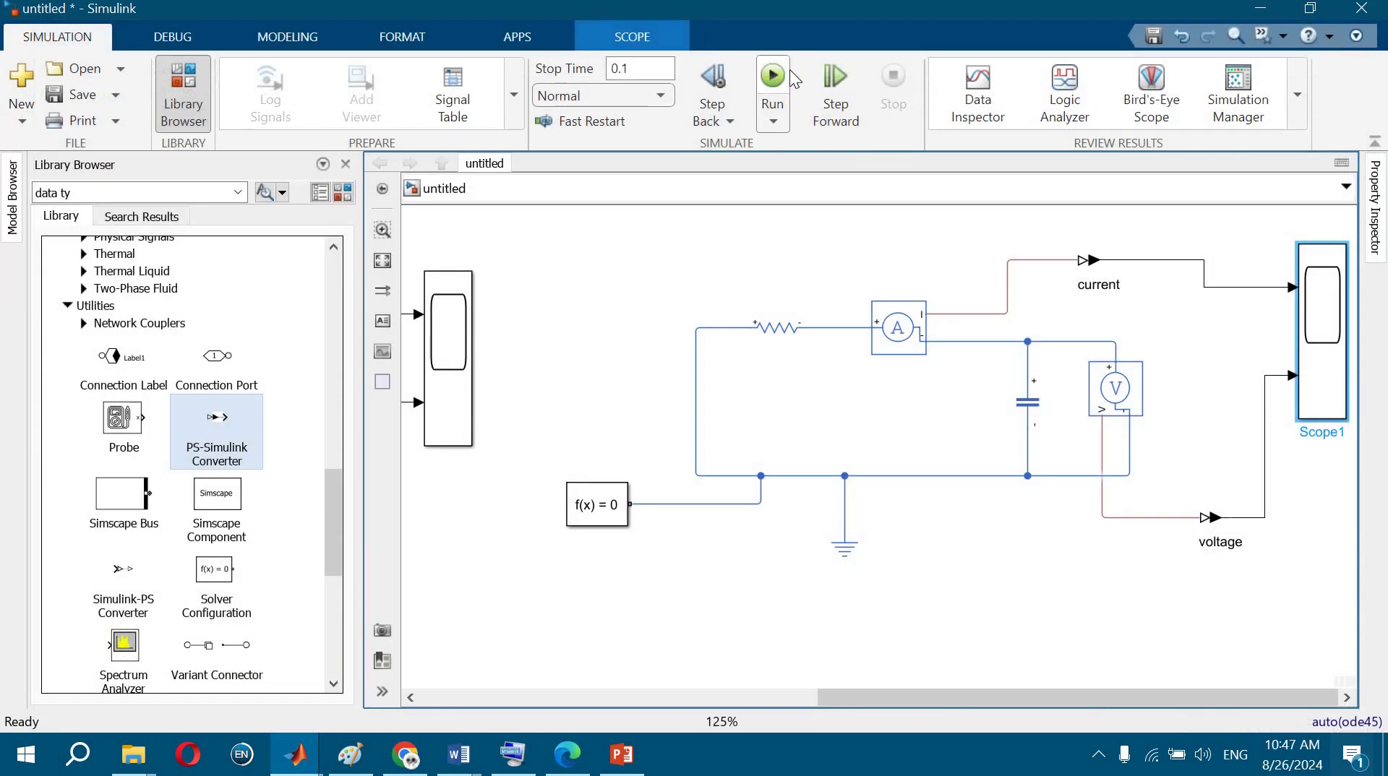
- Check the course1 presentation slide, then return to the model and select Scope1
mouse_move(603, 771)
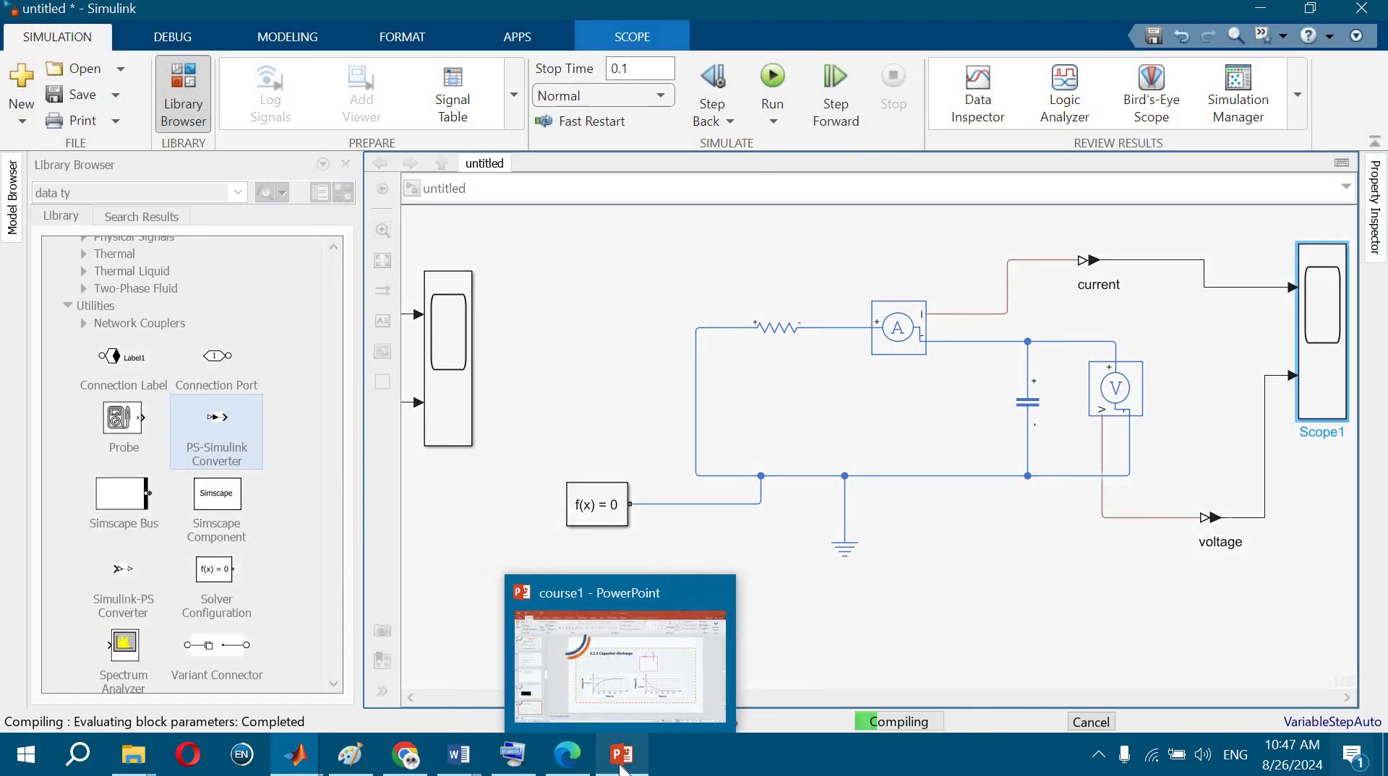
click(620, 678)
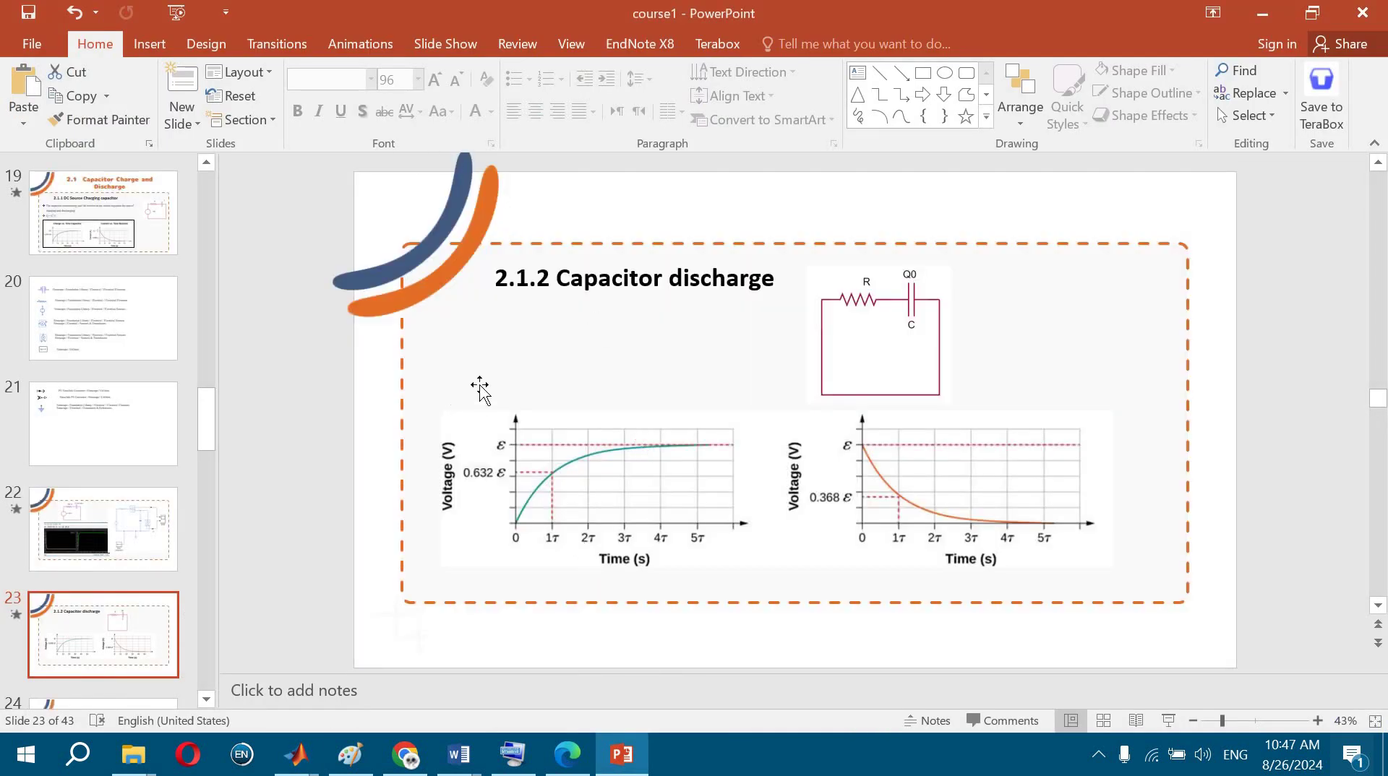
click(1262, 12)
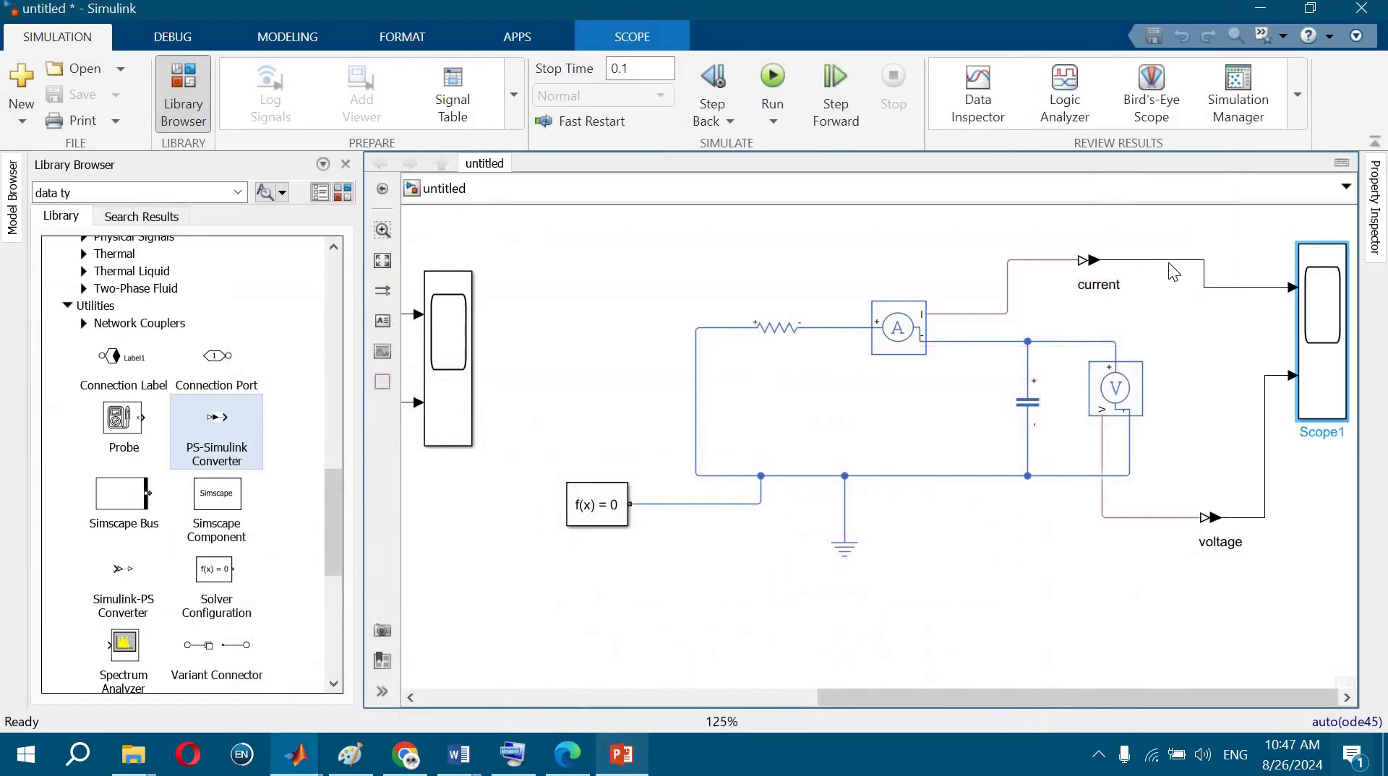
click(1333, 369)
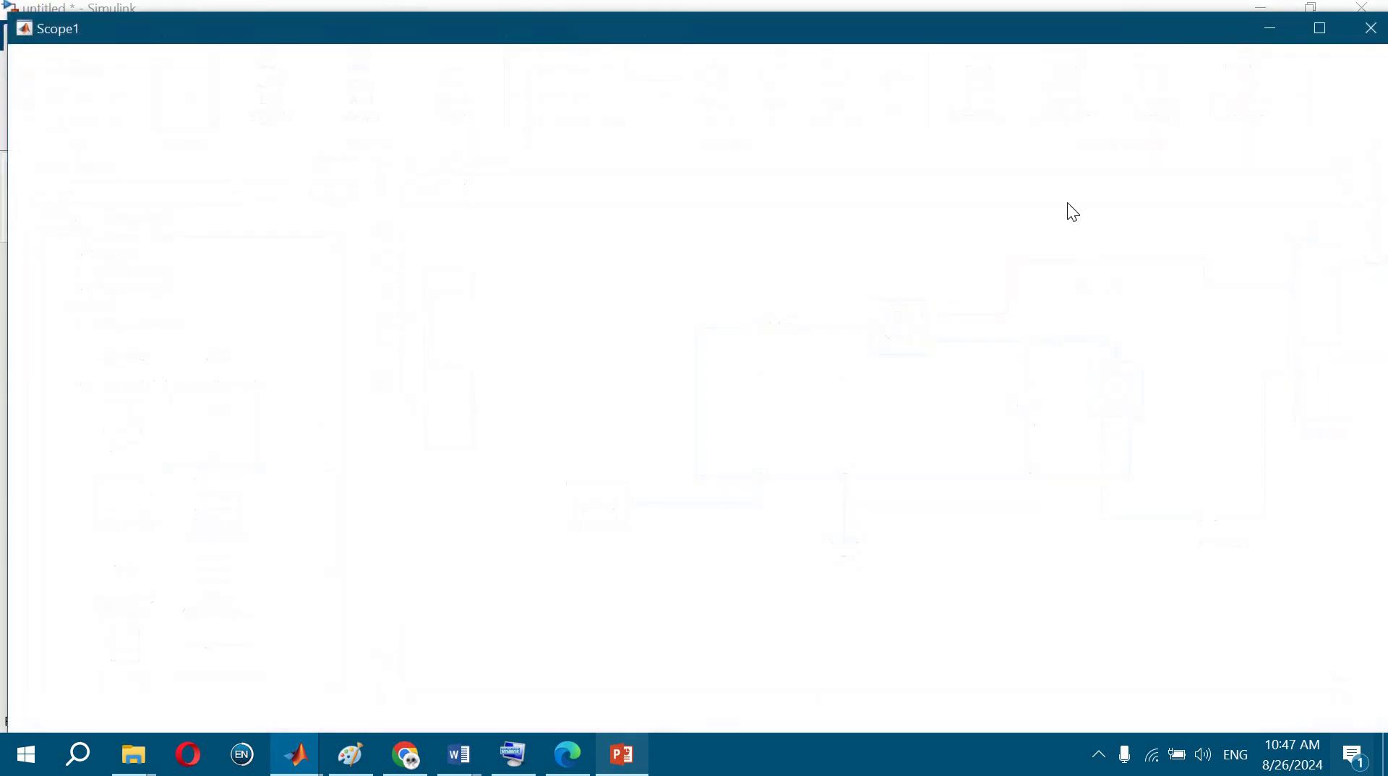